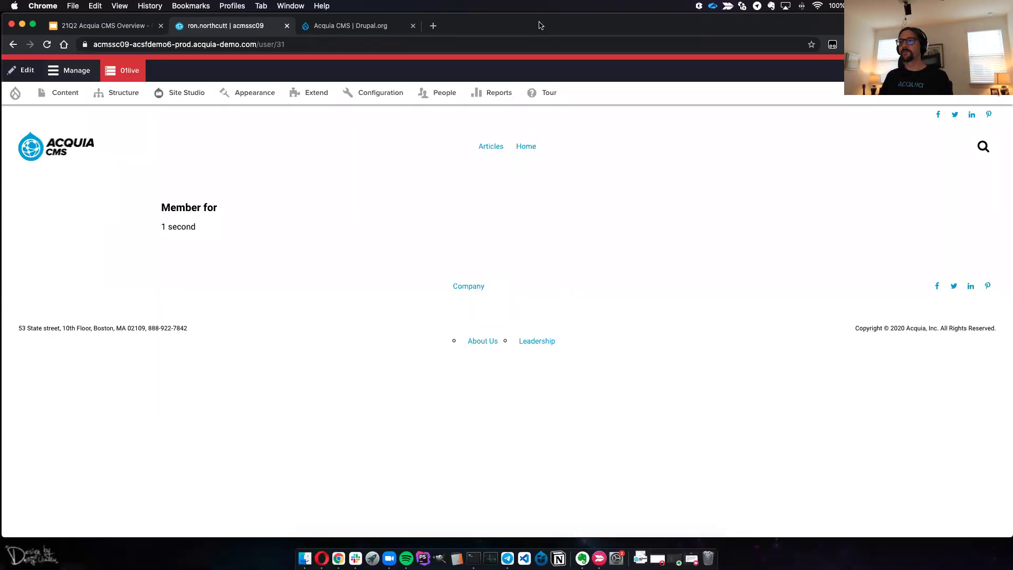
Reload the acmssc09 home page from its logo, then view the Acquia CMS Drupal.org tab
left_click(59, 152)
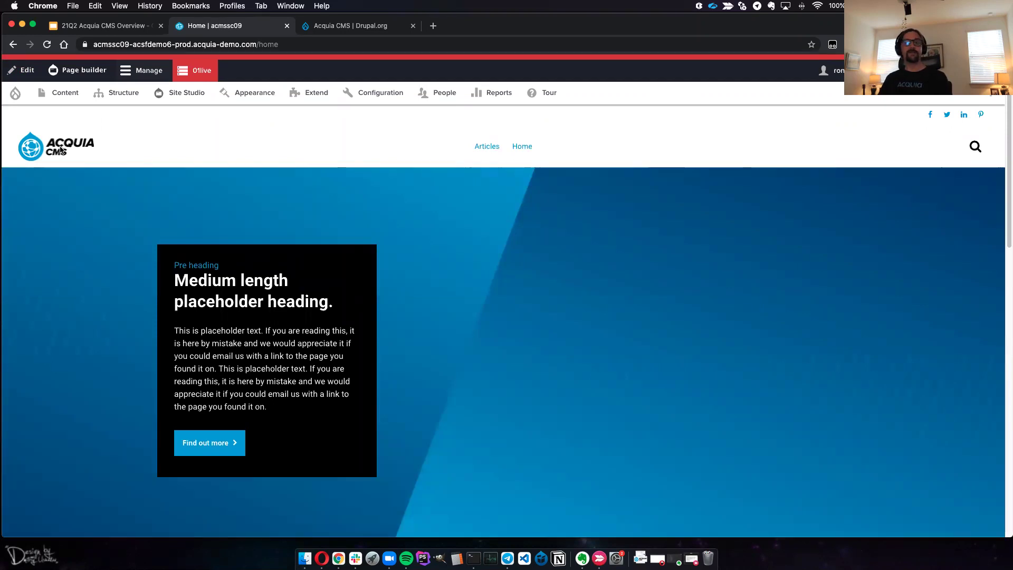
left_click(347, 27)
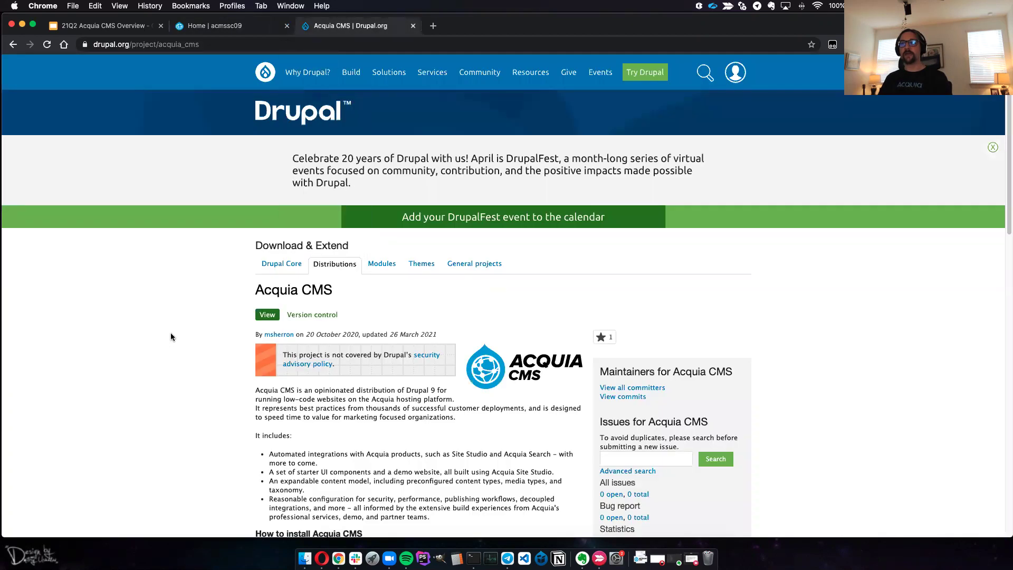
Skim the Acquia CMS project description on Drupal.org and return to the Home | acmssc09 tab
scroll(171, 337, "down", 2)
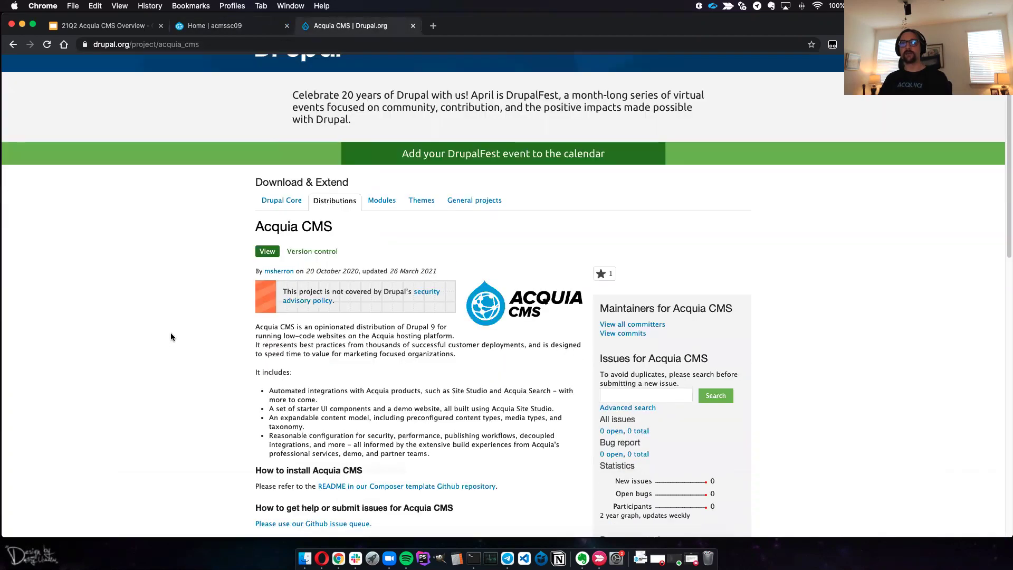
scroll(171, 336, "down", 6)
scroll(170, 337, "up", 8)
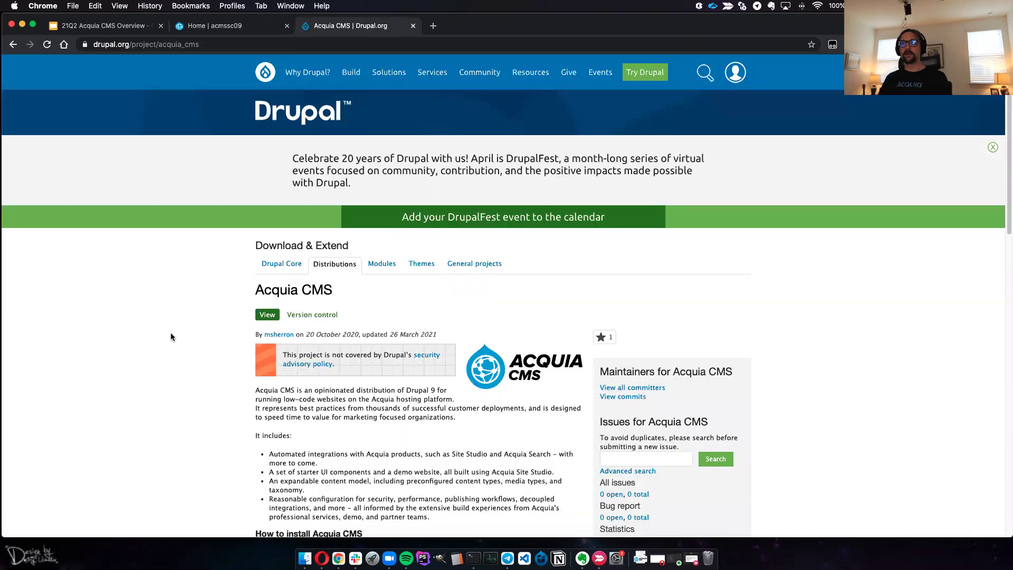
left_click(226, 26)
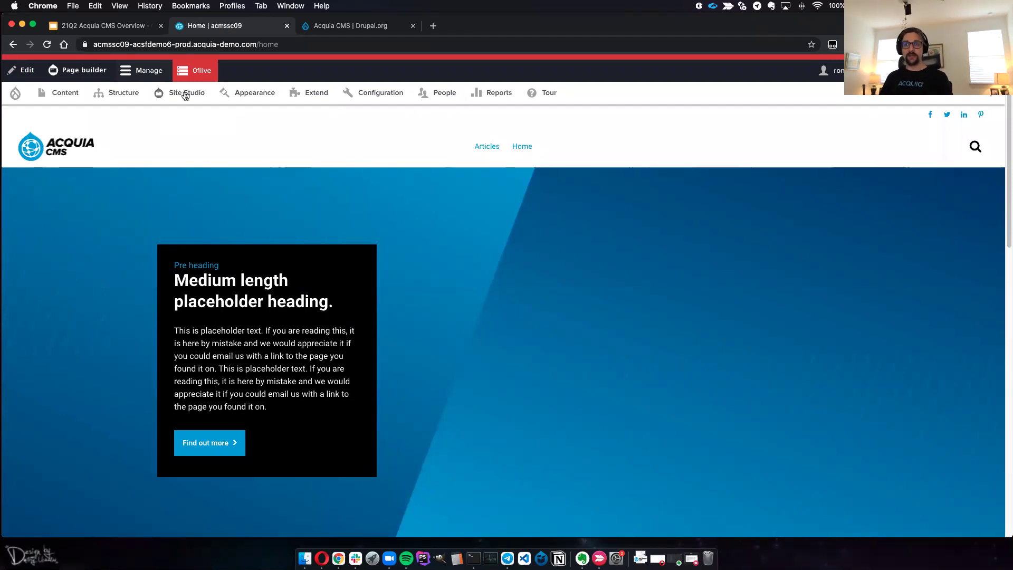
Browse the home page's placeholder hero content, then open it in Site Studio's Page builder
mouse_move(185, 96)
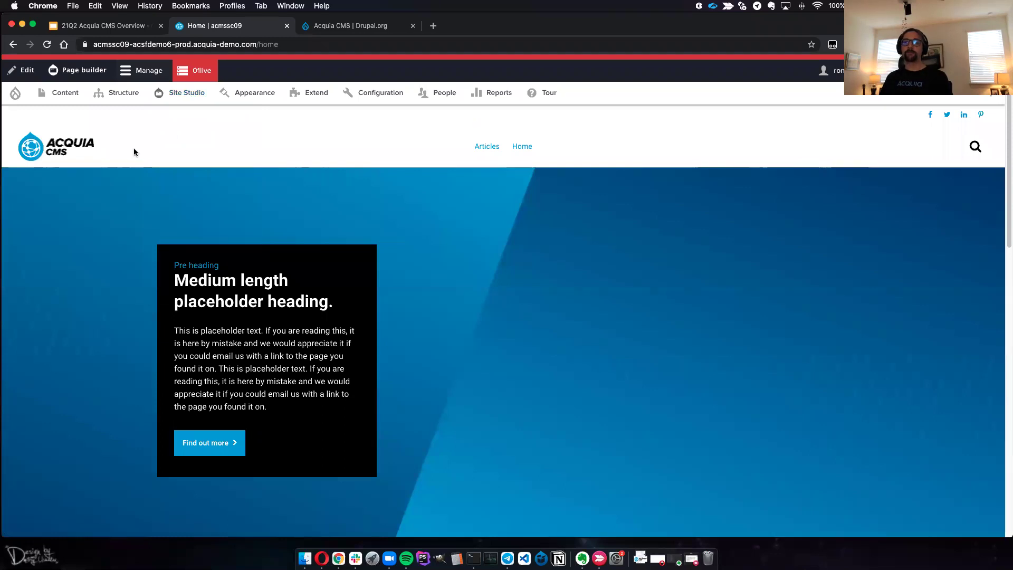
scroll(151, 179, "down", 1)
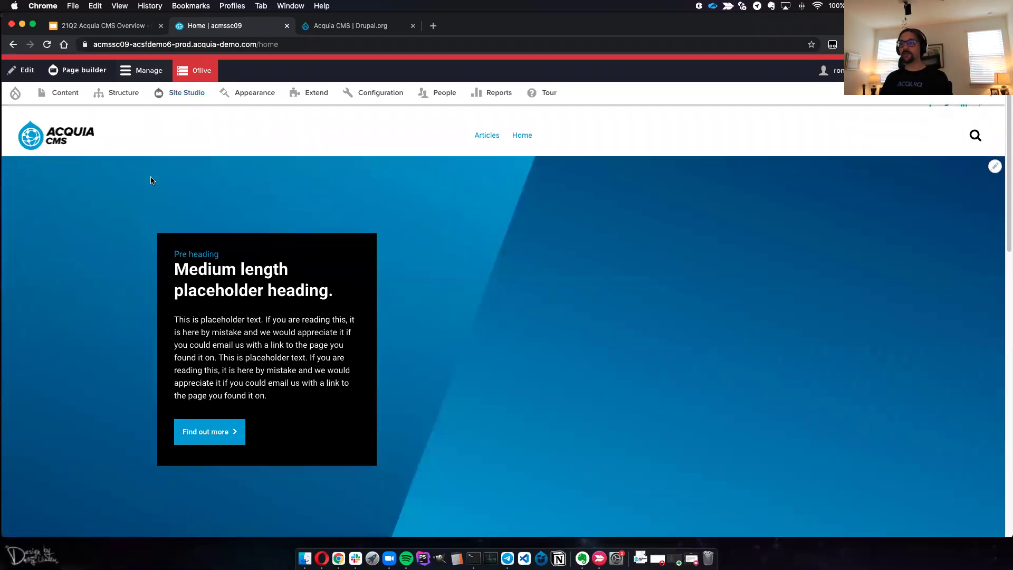
scroll(152, 180, "down", 15)
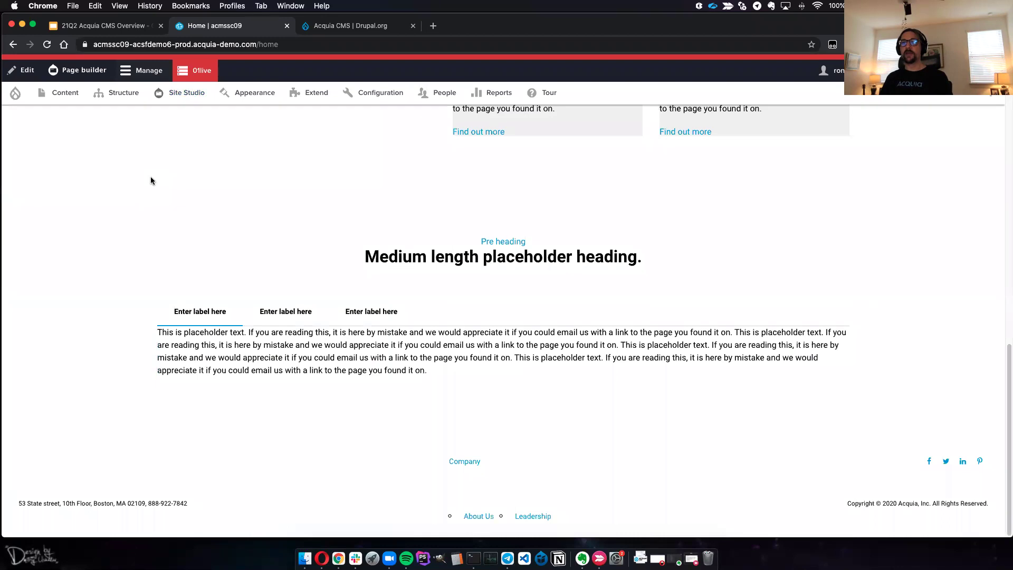
scroll(150, 181, "up", 20)
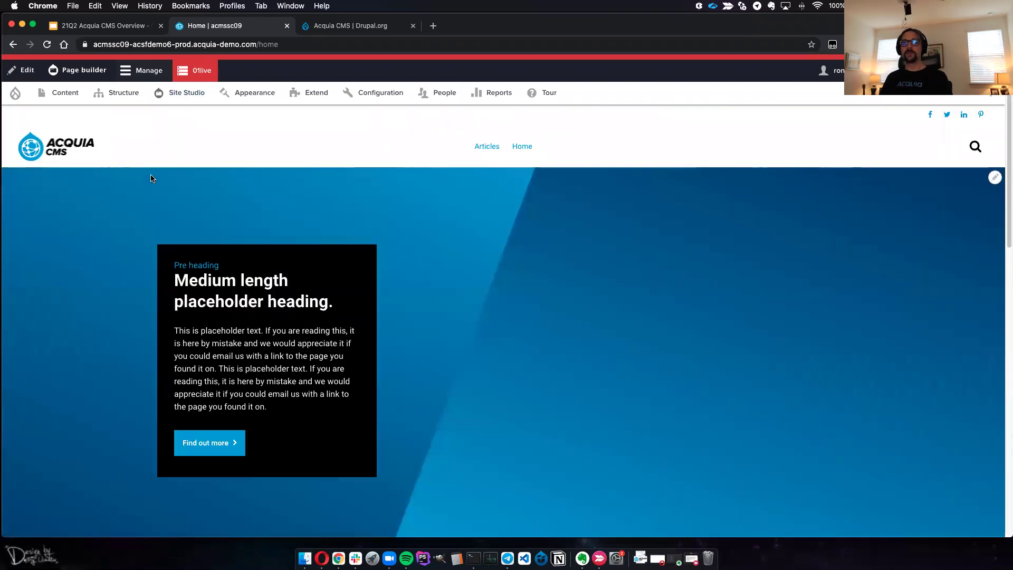
left_click(81, 69)
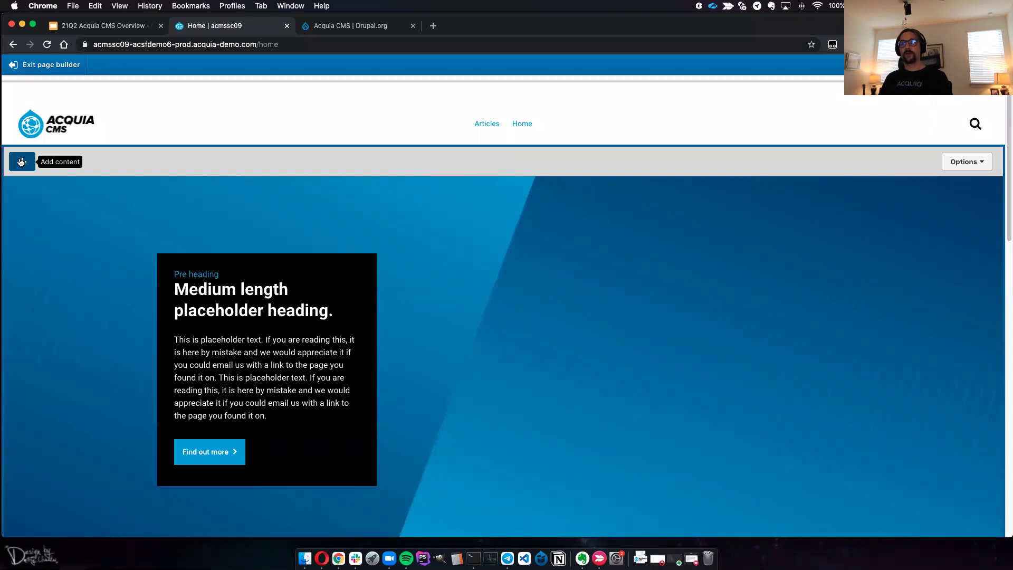
Rearrange the feature cards by dragging two of them into the right column
scroll(203, 145, "down", 3)
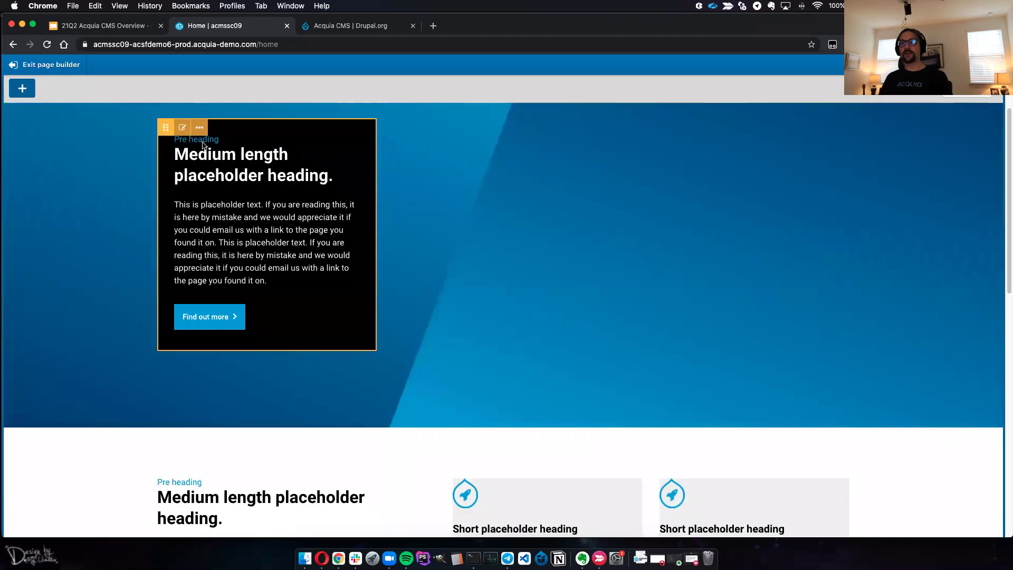
scroll(185, 186, "up", 1)
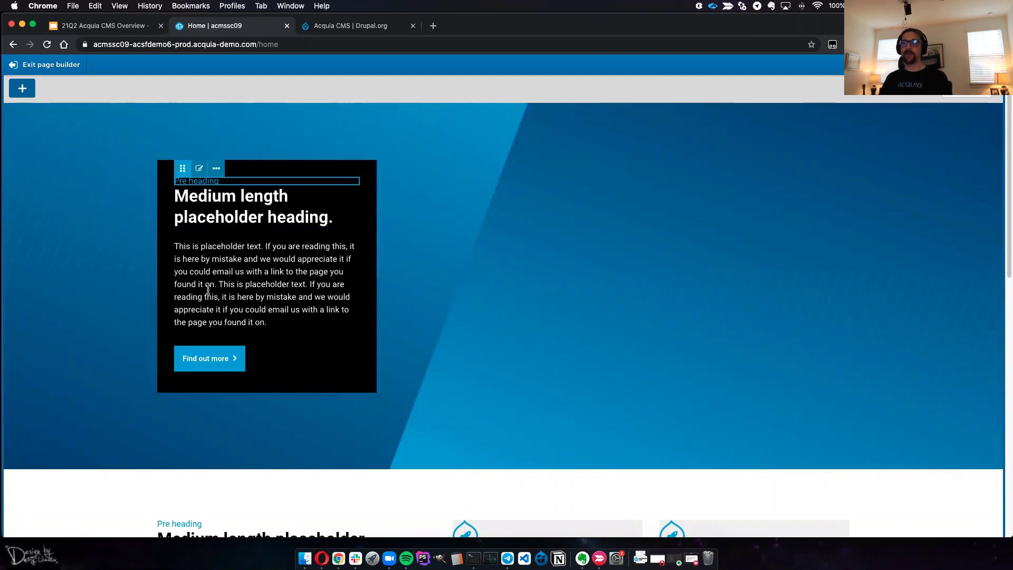
scroll(205, 321, "down", 5)
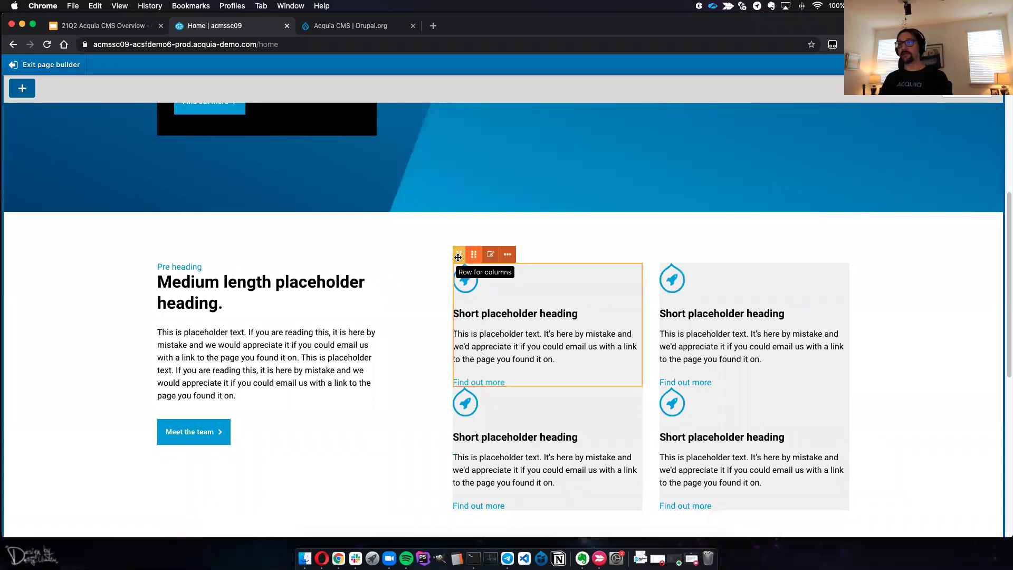
left_click_drag(472, 255, 735, 305)
scroll(507, 338, "down", 2)
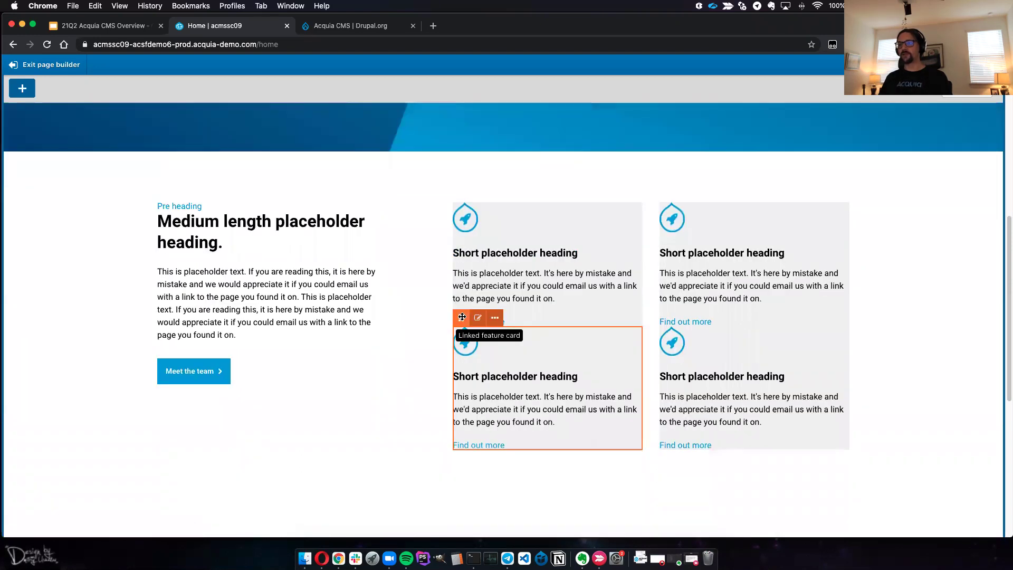
left_click_drag(462, 317, 713, 335)
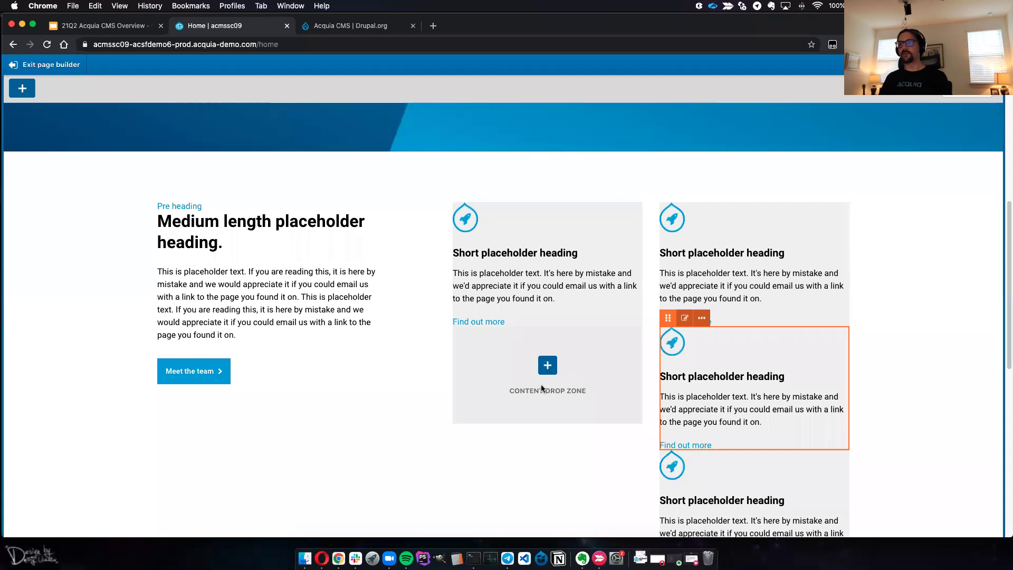
Preview the tabs section's second and third tabs, then open the Components sidebar
scroll(542, 386, "down", 2)
scroll(541, 389, "down", 2)
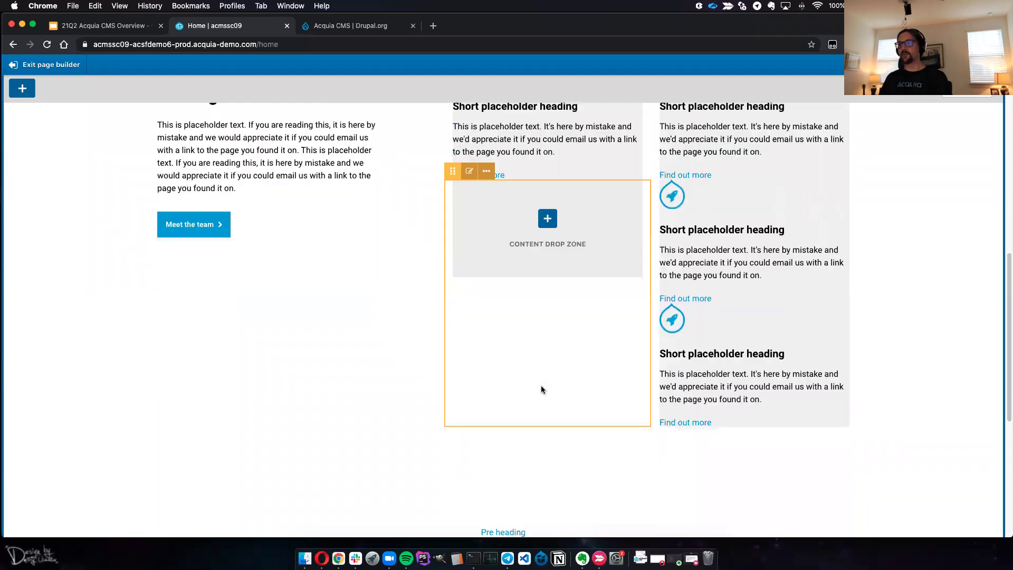
scroll(541, 389, "down", 8)
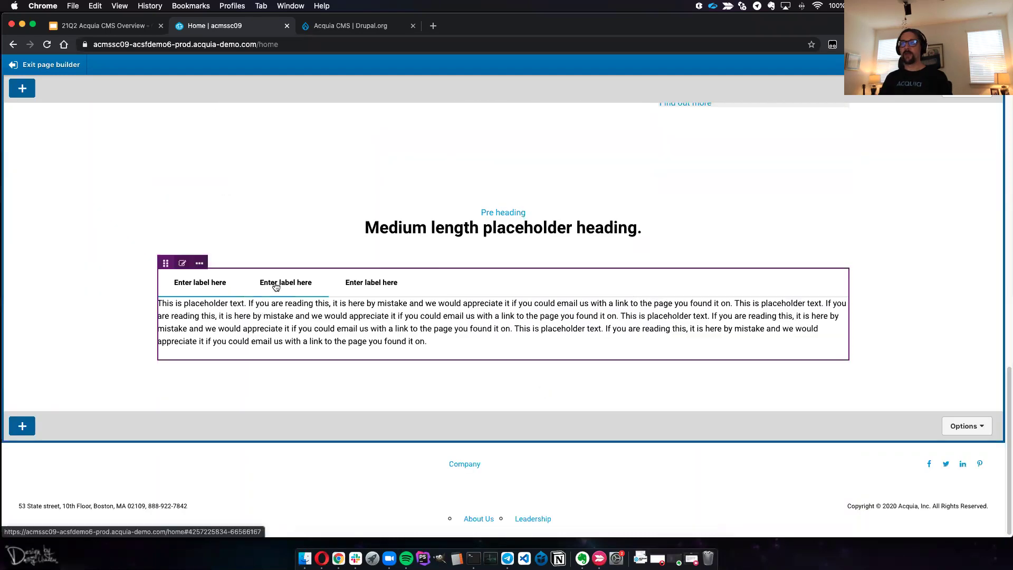
left_click(276, 286)
left_click(369, 293)
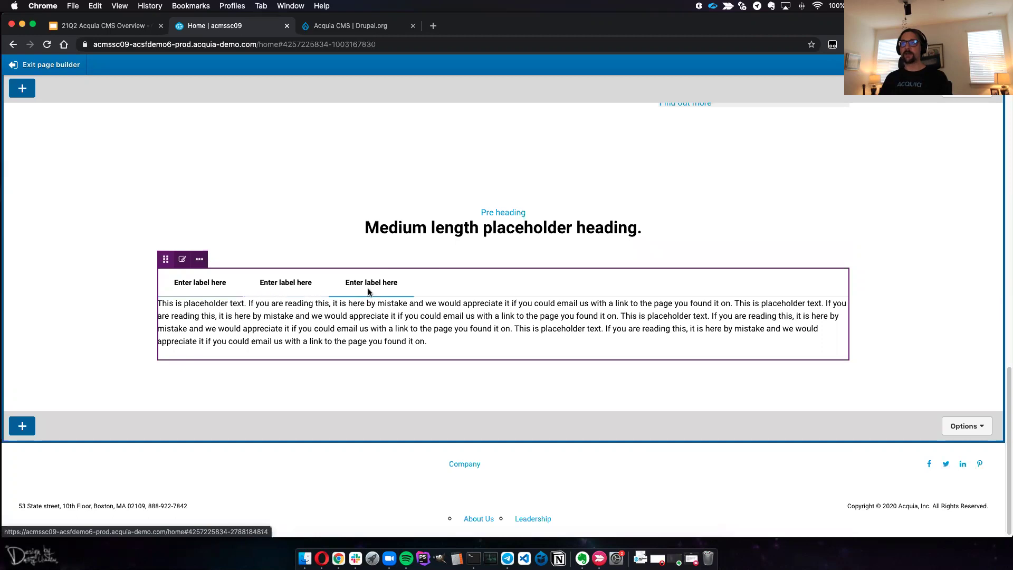
scroll(135, 298, "up", 20)
scroll(136, 302, "down", 20)
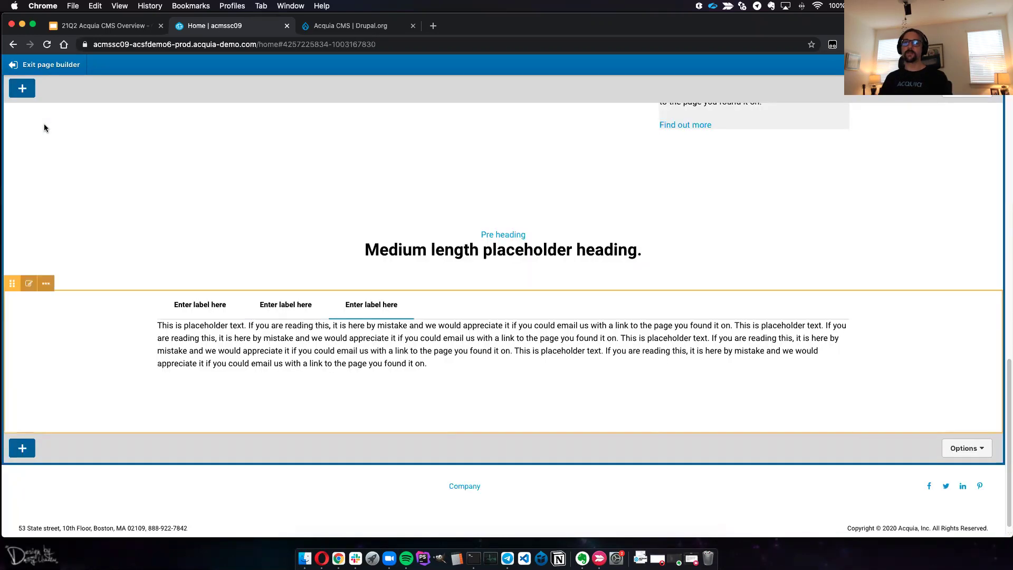
left_click(22, 88)
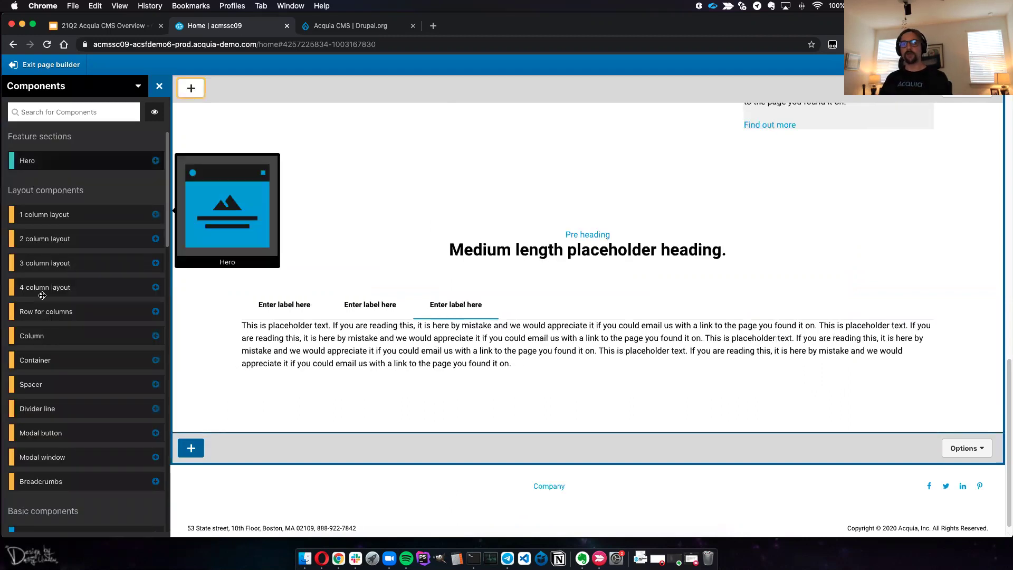
Add a 4 column layout below the tabs section
mouse_move(41, 292)
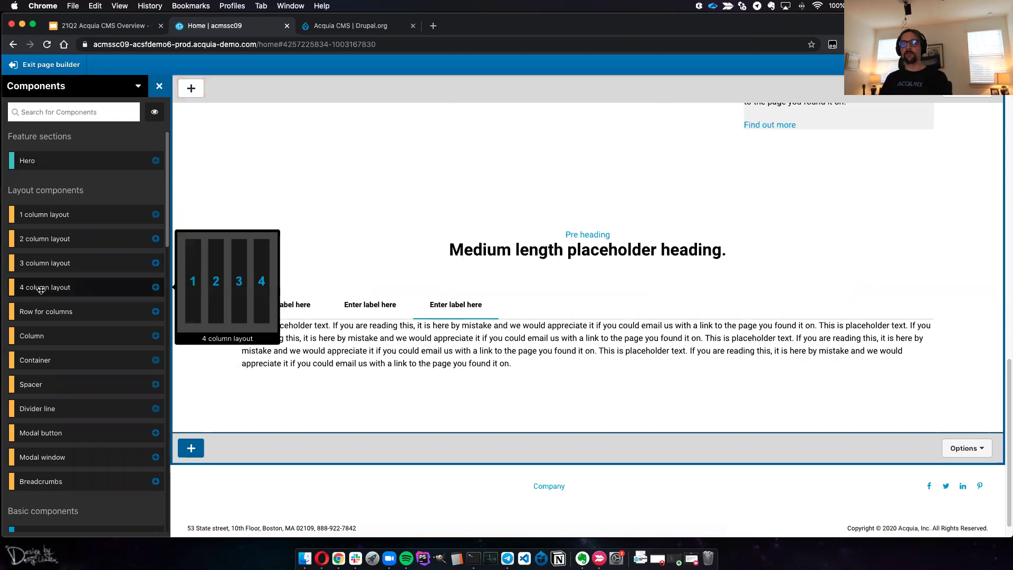
mouse_move(45, 315)
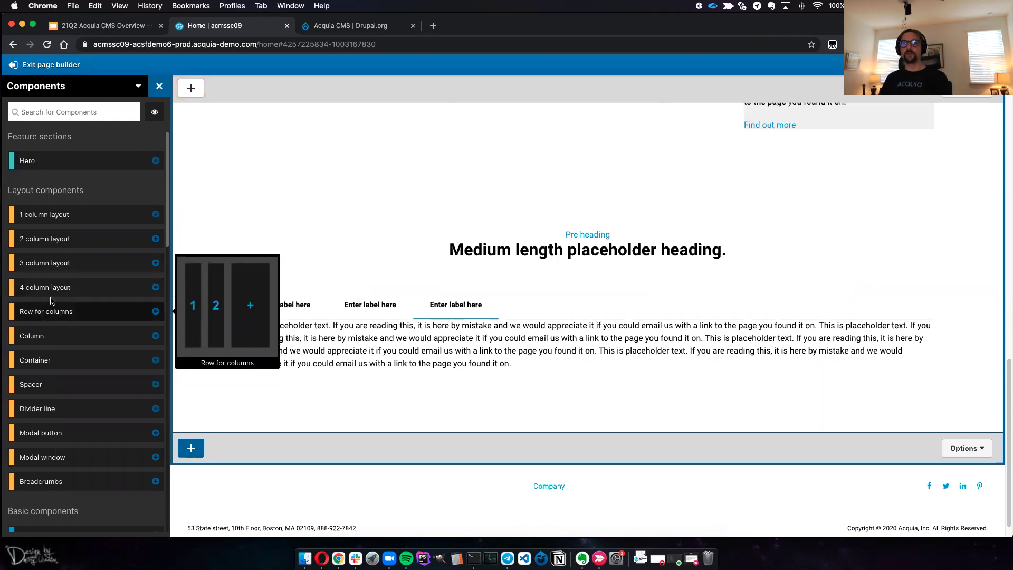
left_click_drag(444, 430, 435, 425)
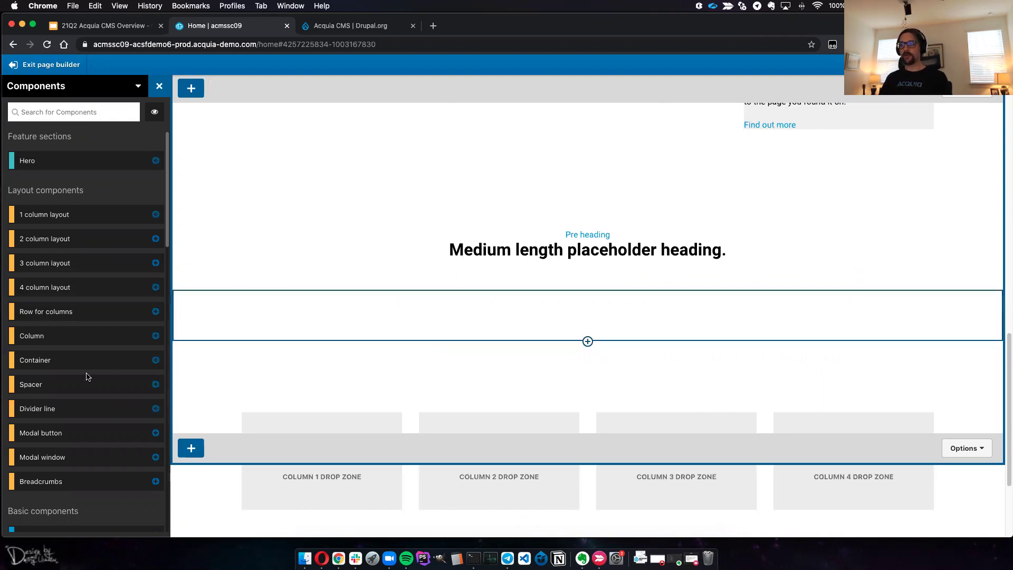
Drop a Content reference card component into the layout's Column 1
scroll(311, 390, "down", 5)
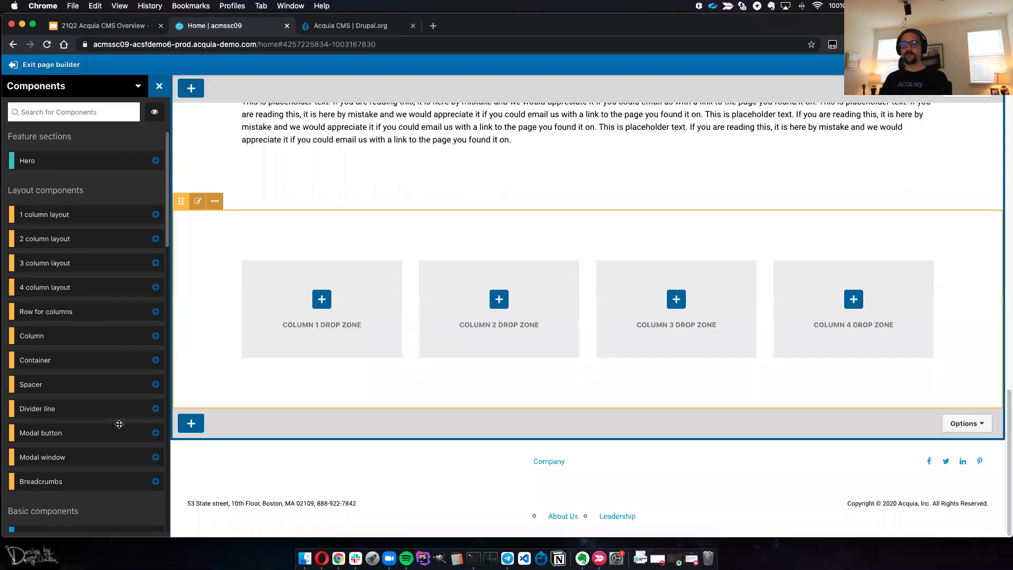
scroll(90, 411, "down", 5)
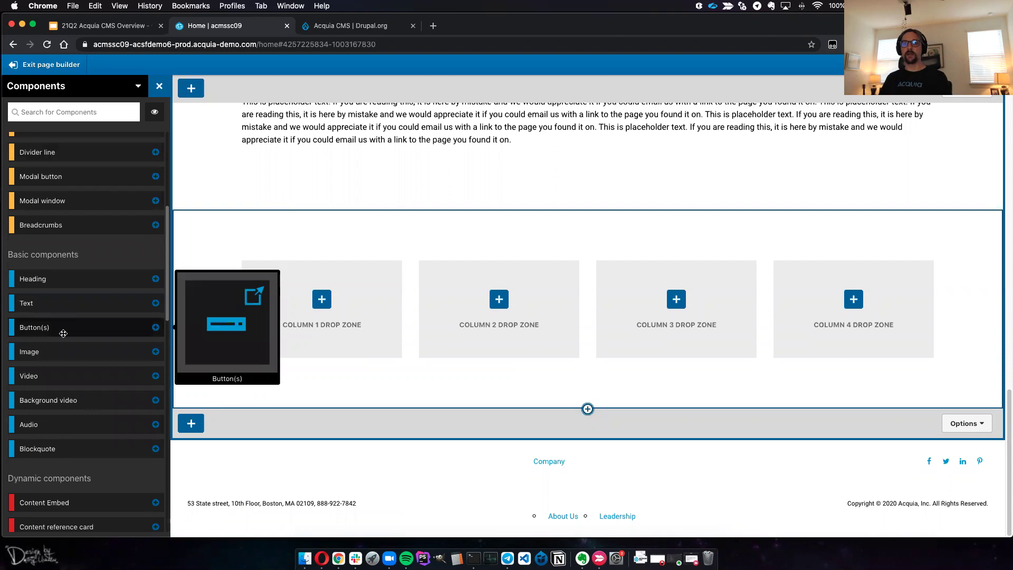
scroll(76, 529, "down", 1)
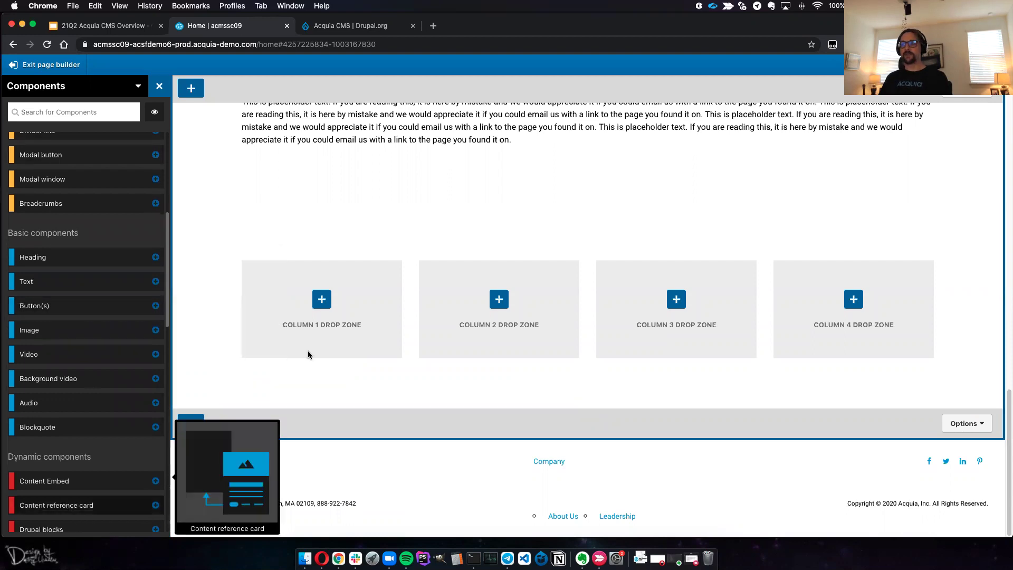
left_click_drag(63, 505, 309, 331)
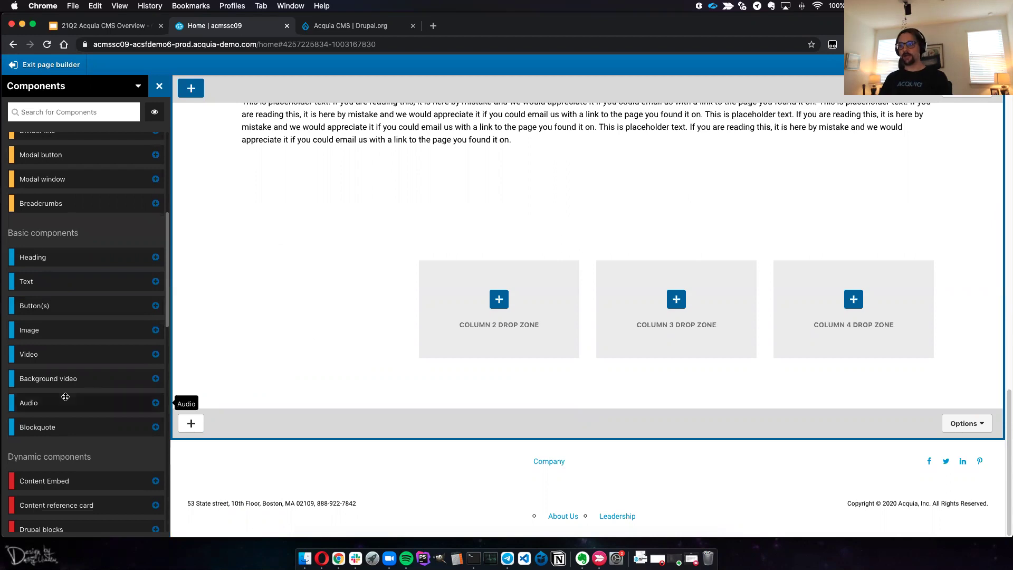
left_click_drag(65, 396, 343, 292)
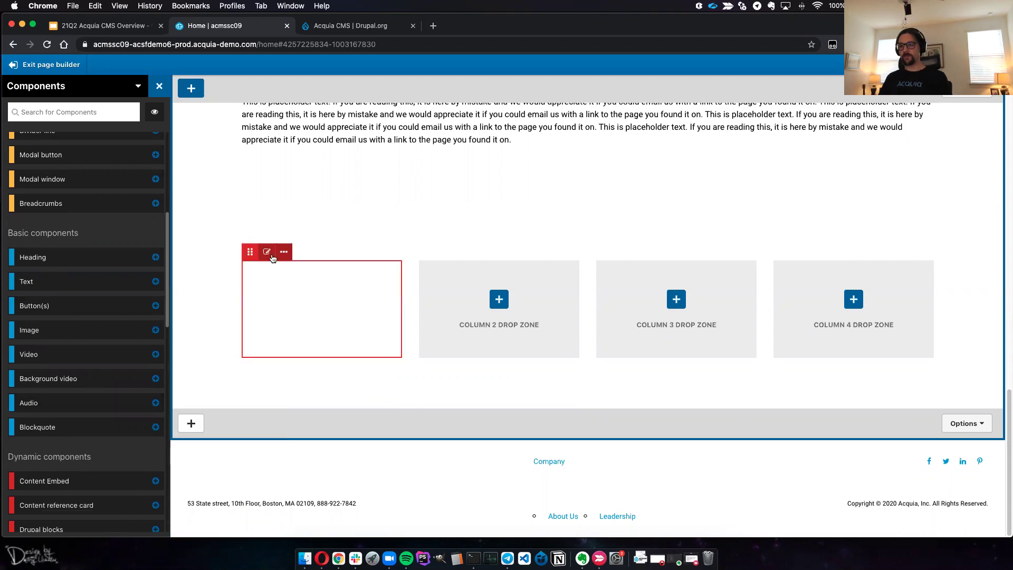
Point the Column 1 card at the person's profile, review Layout and style, and apply
left_click(266, 253)
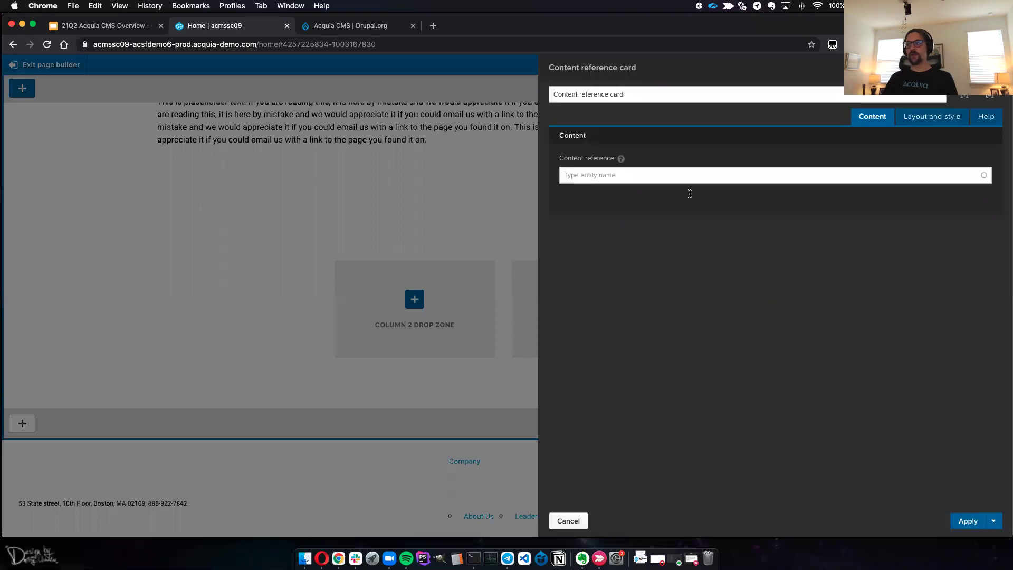
left_click(667, 173)
type("dr")
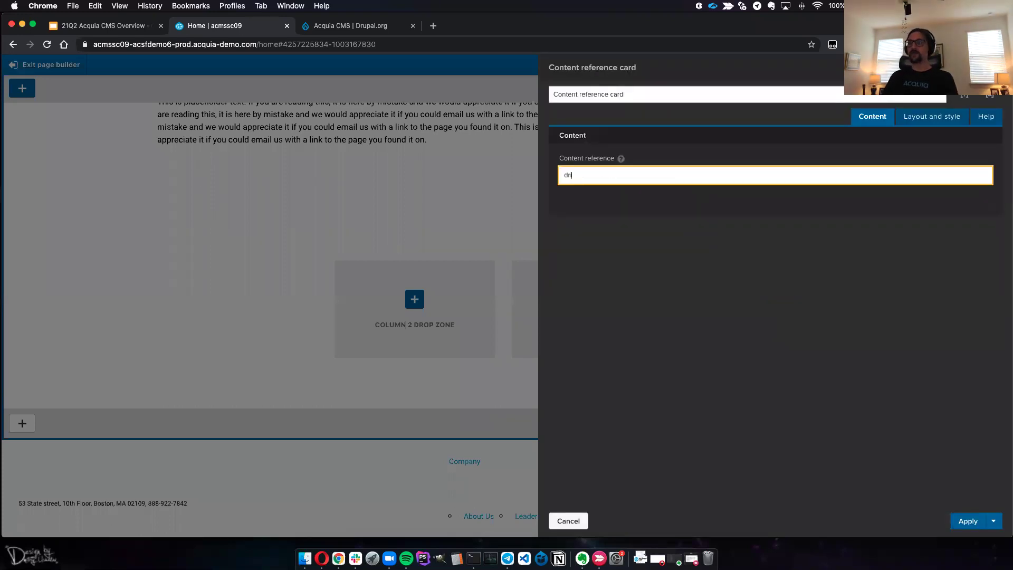
left_click(653, 196)
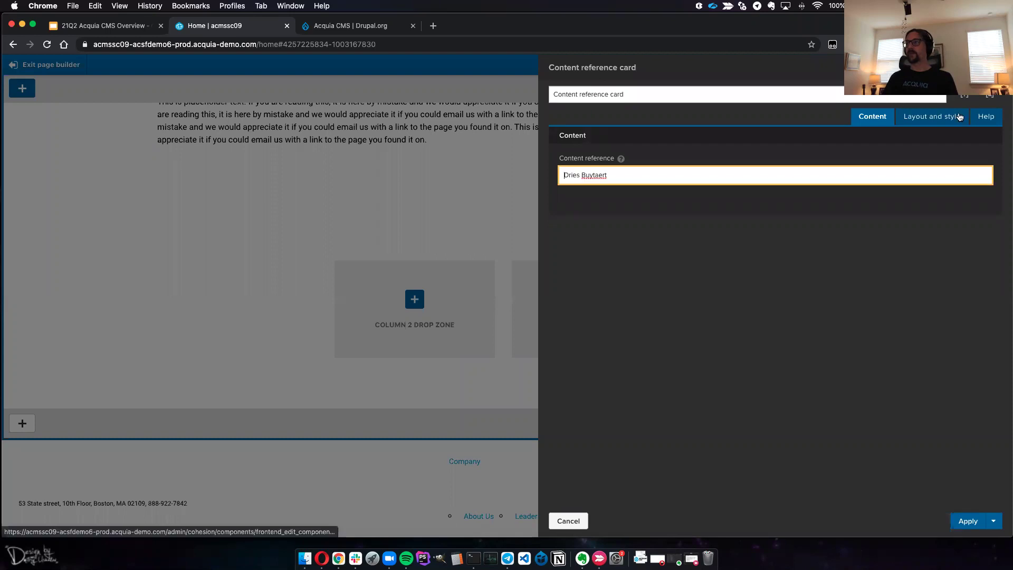
left_click(950, 122)
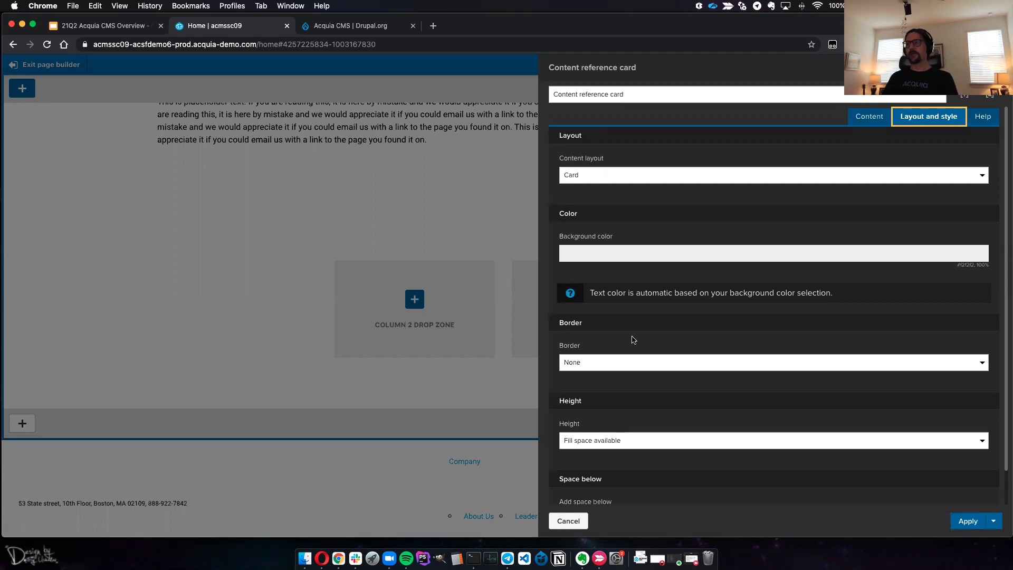
scroll(634, 336, "down", 1)
scroll(711, 468, "down", 2)
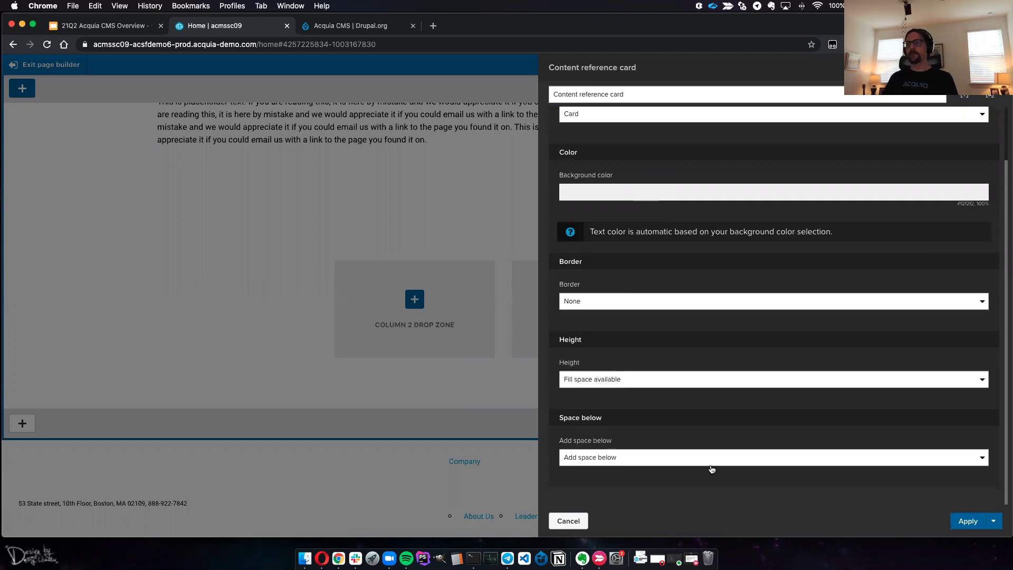
left_click(969, 522)
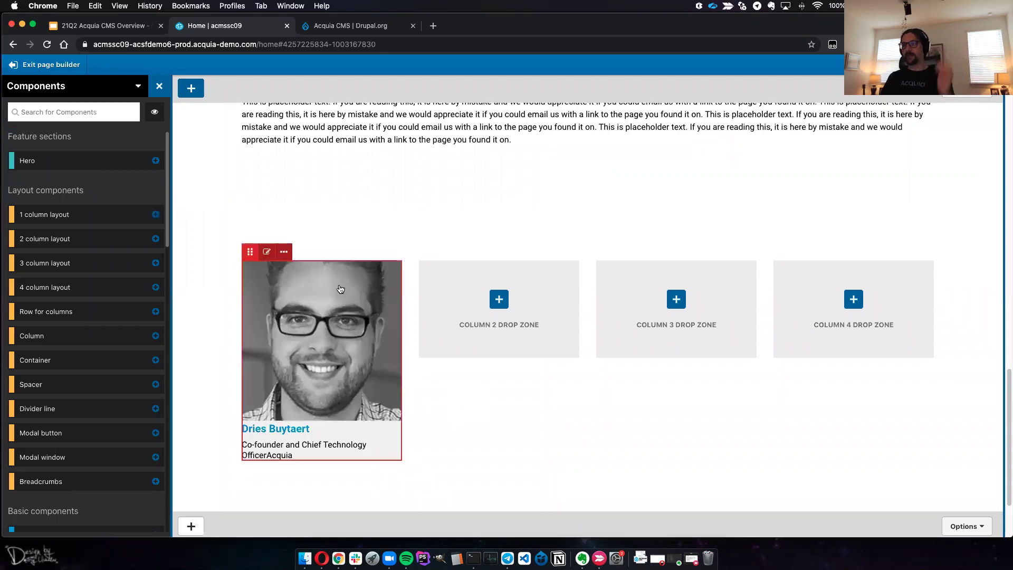
Duplicate the person card, move the copy into Column 2, and open its settings
left_click(284, 254)
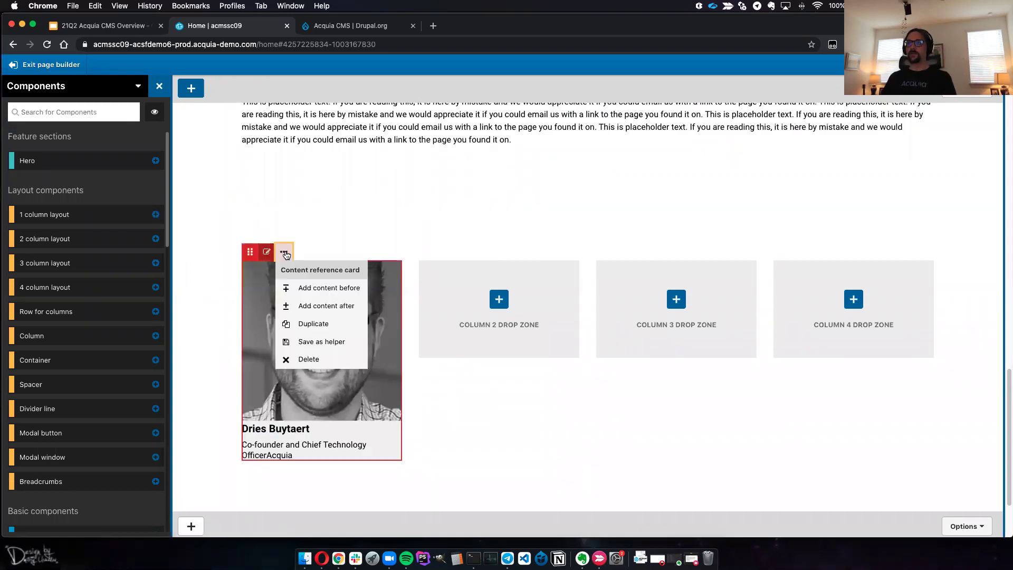
left_click(311, 324)
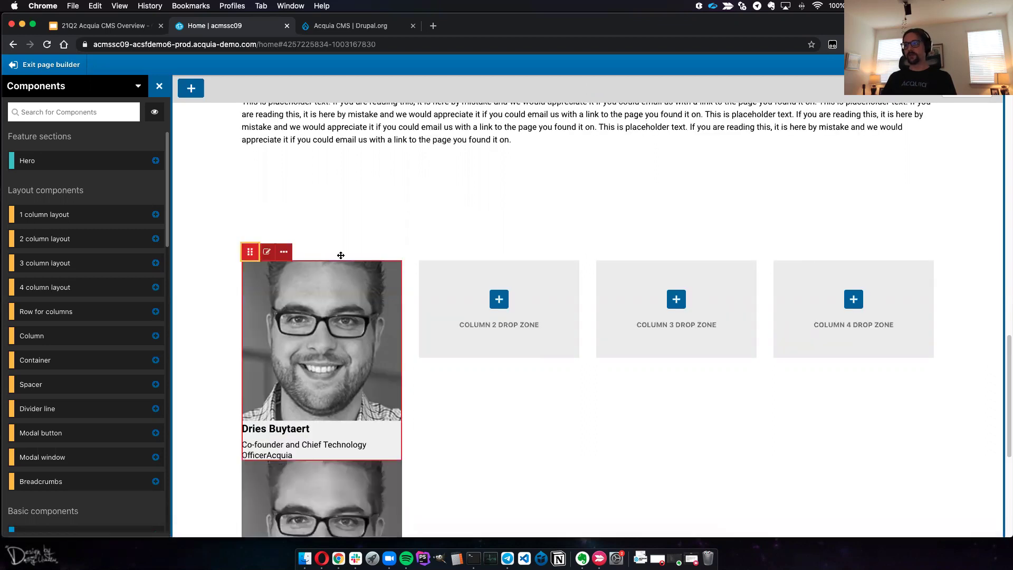
left_click_drag(519, 309, 530, 244)
scroll(648, 351, "down", 2)
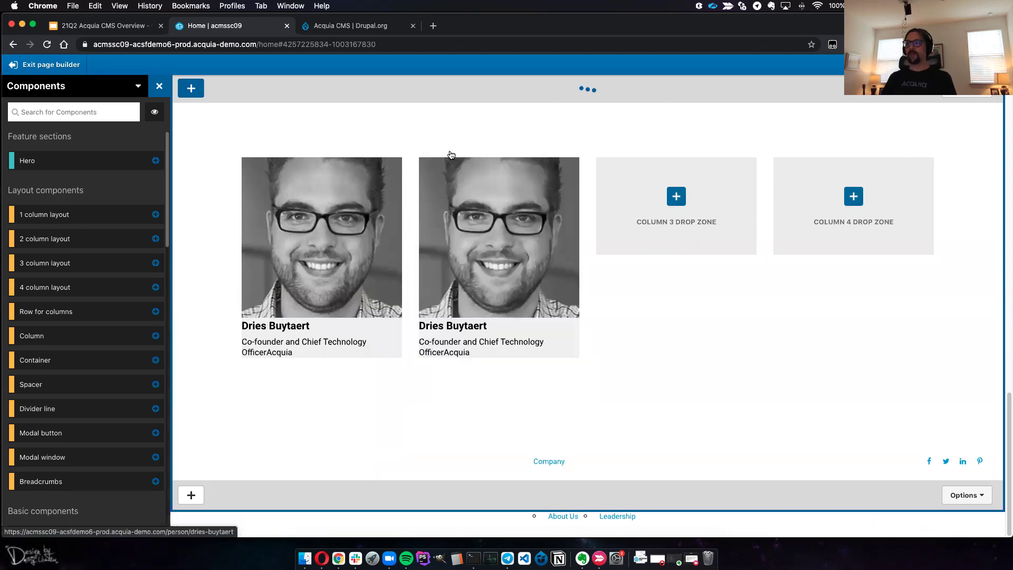
mouse_move(445, 150)
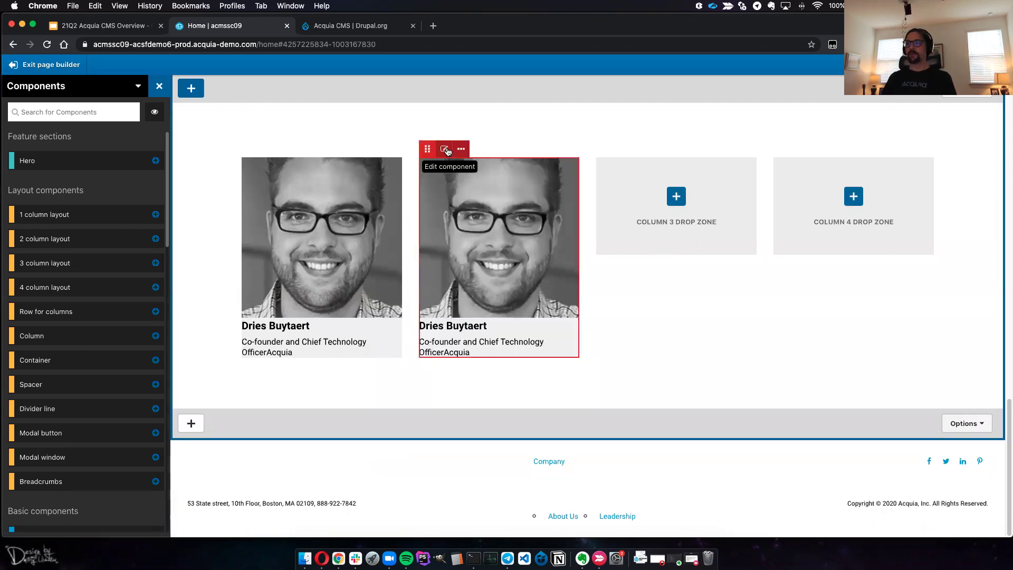
left_click(445, 149)
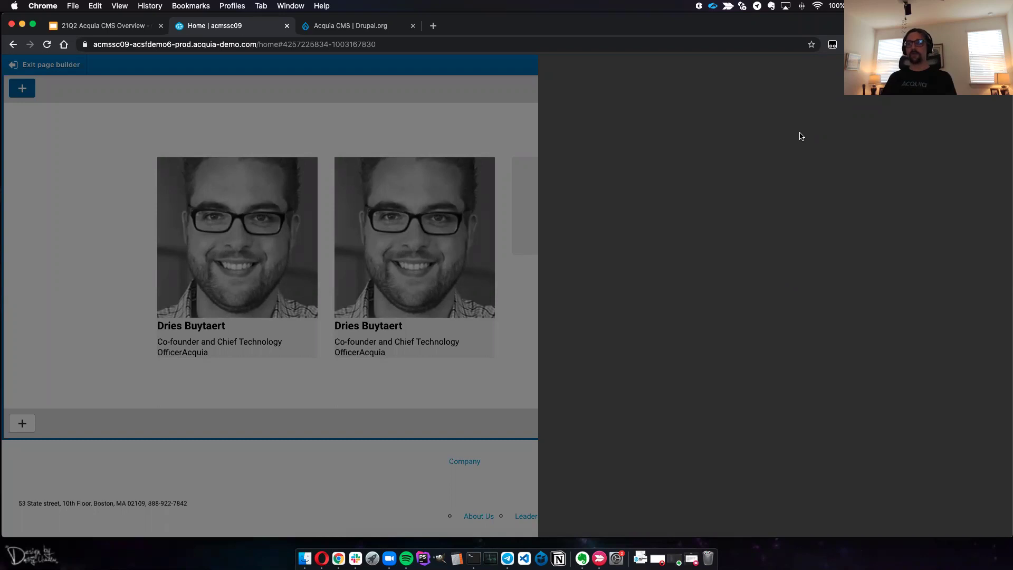
Give the second card a Horizontal card layout with a Brand color dark background, and apply
left_click(940, 118)
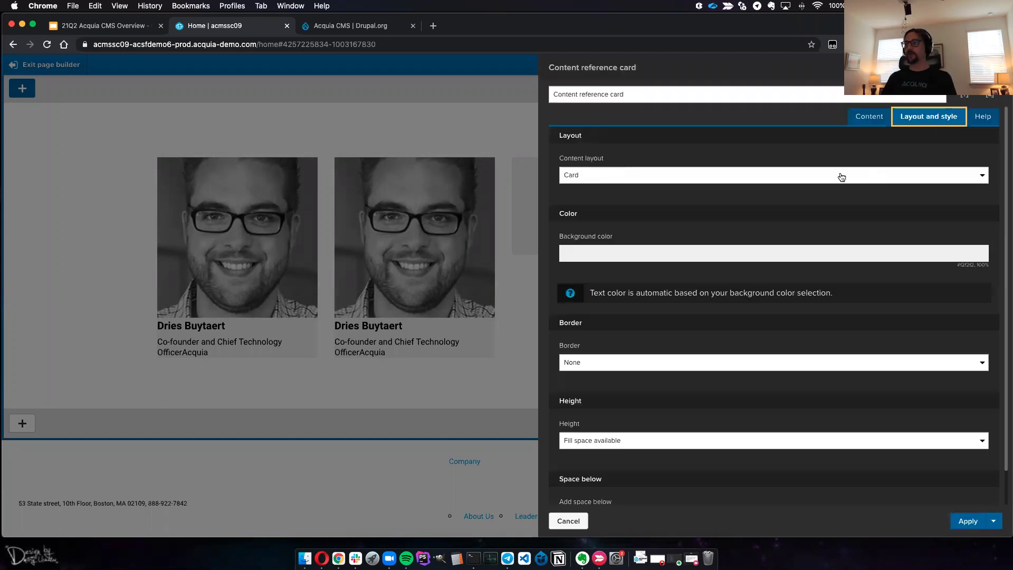
left_click(841, 176)
left_click(783, 185)
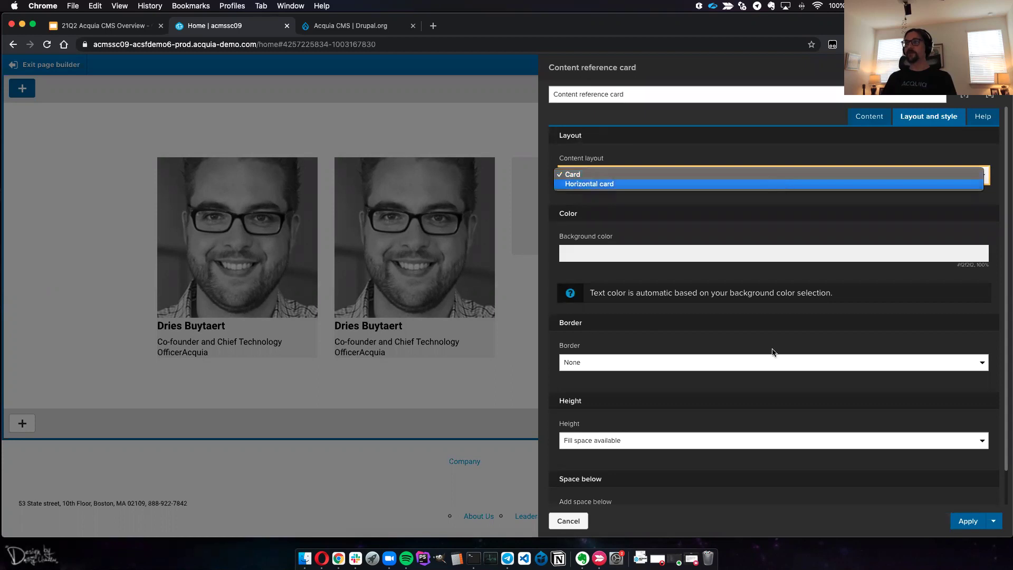
left_click(778, 252)
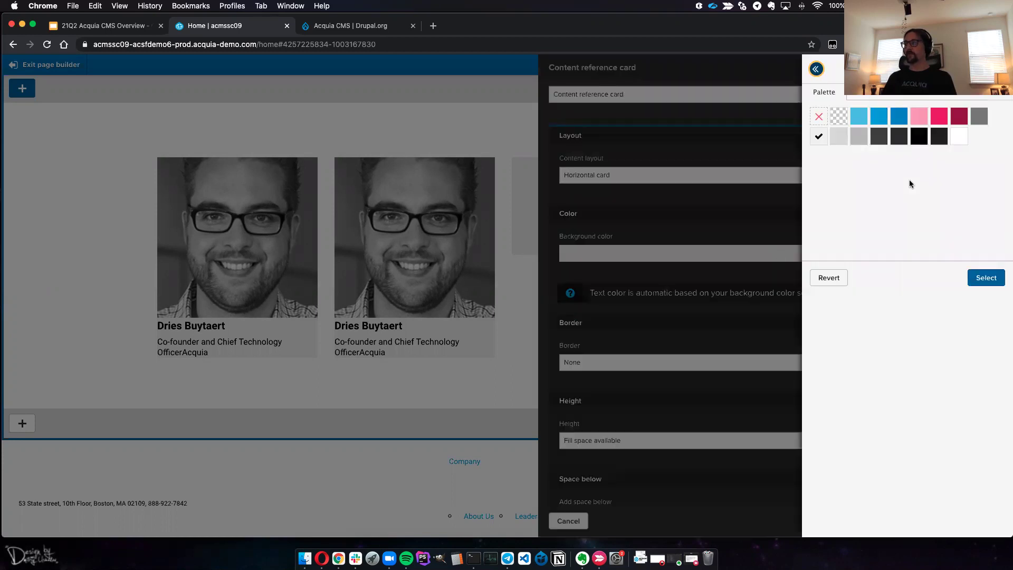
left_click(898, 117)
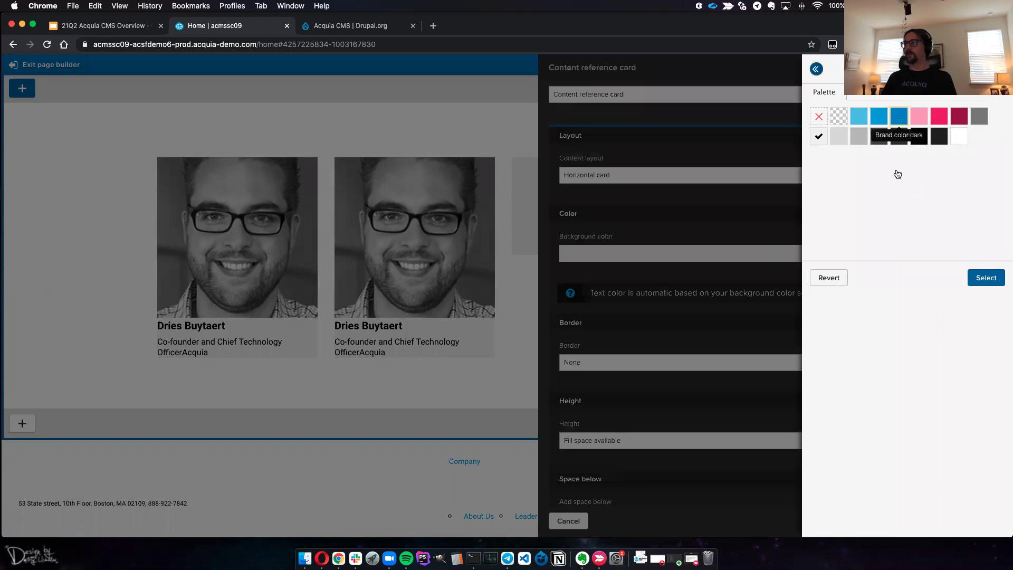
left_click(986, 278)
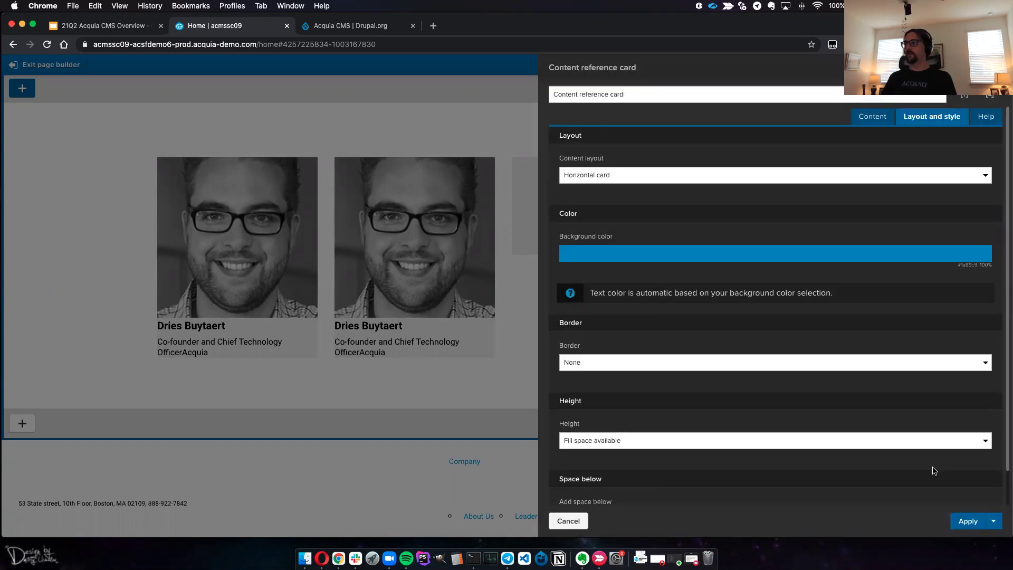
left_click(966, 518)
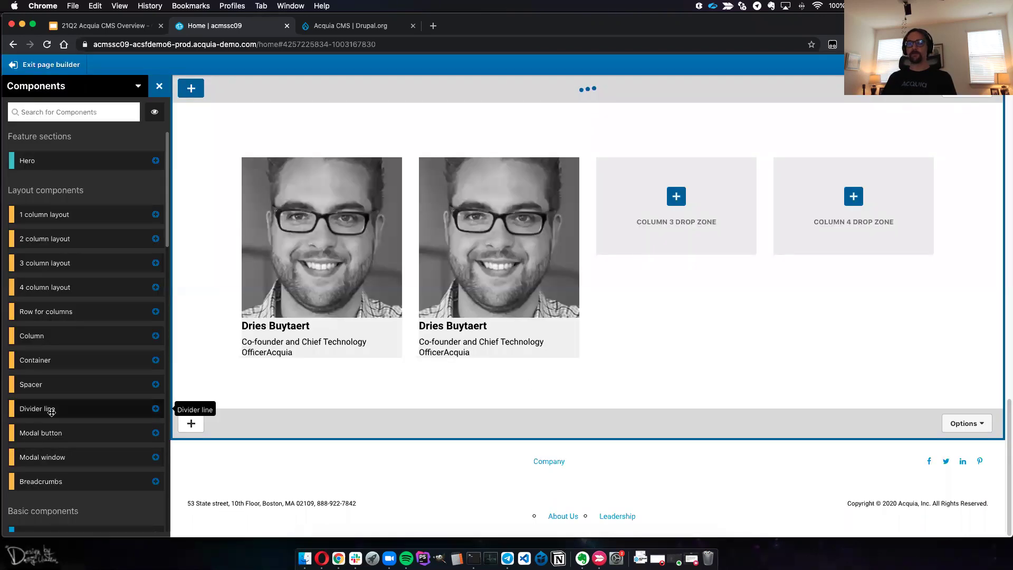
scroll(52, 416, "down", 3)
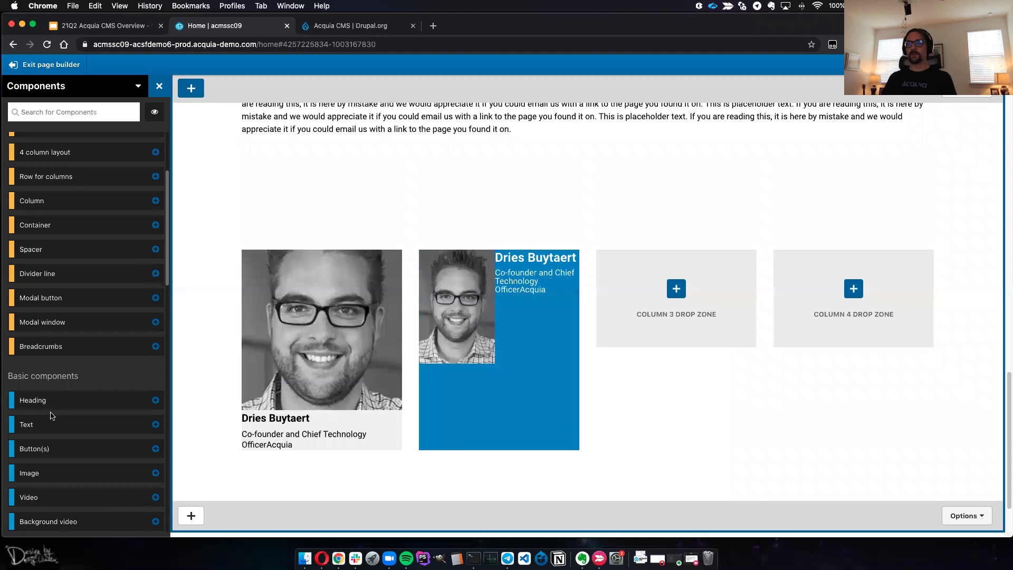
scroll(51, 415, "down", 3)
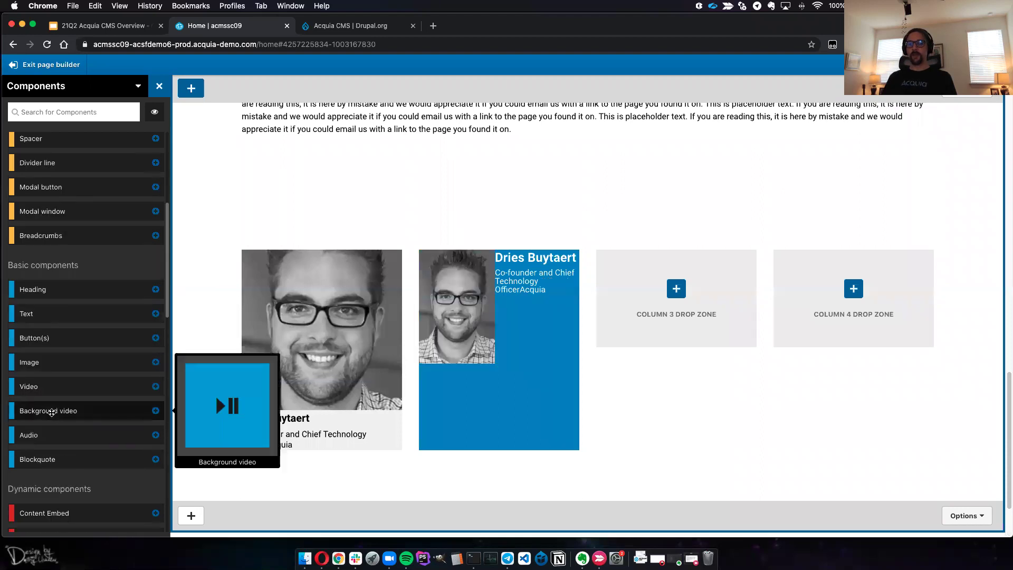
scroll(52, 412, "down", 4)
scroll(52, 412, "down", 4)
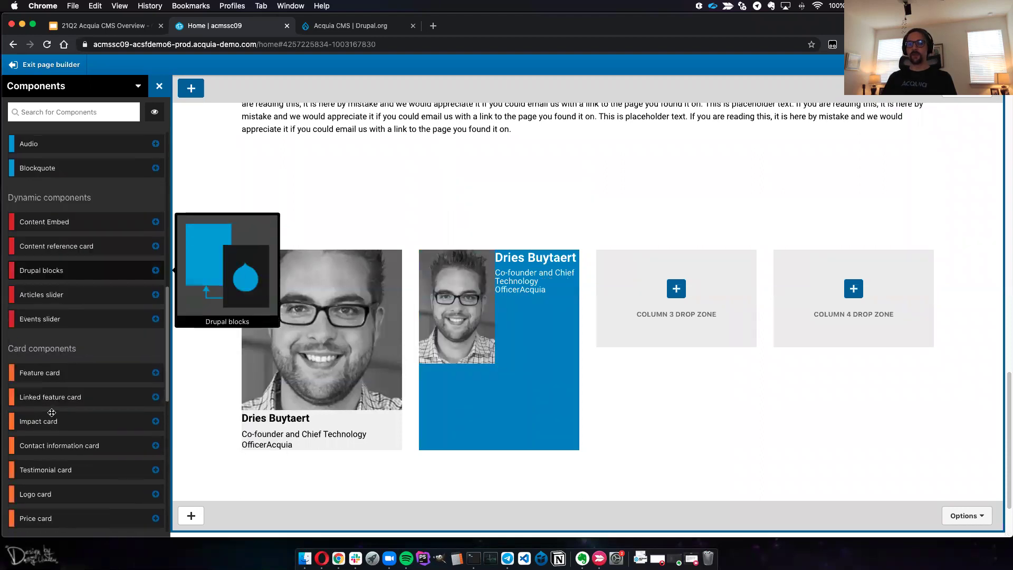
scroll(52, 412, "up", 15)
scroll(52, 412, "down", 8)
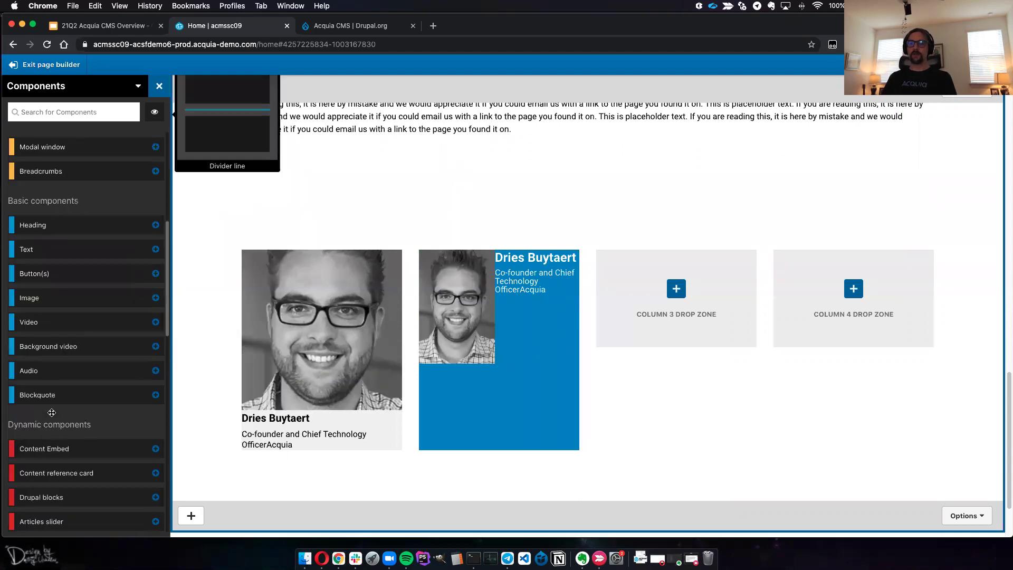
left_click_drag(693, 314, 673, 338)
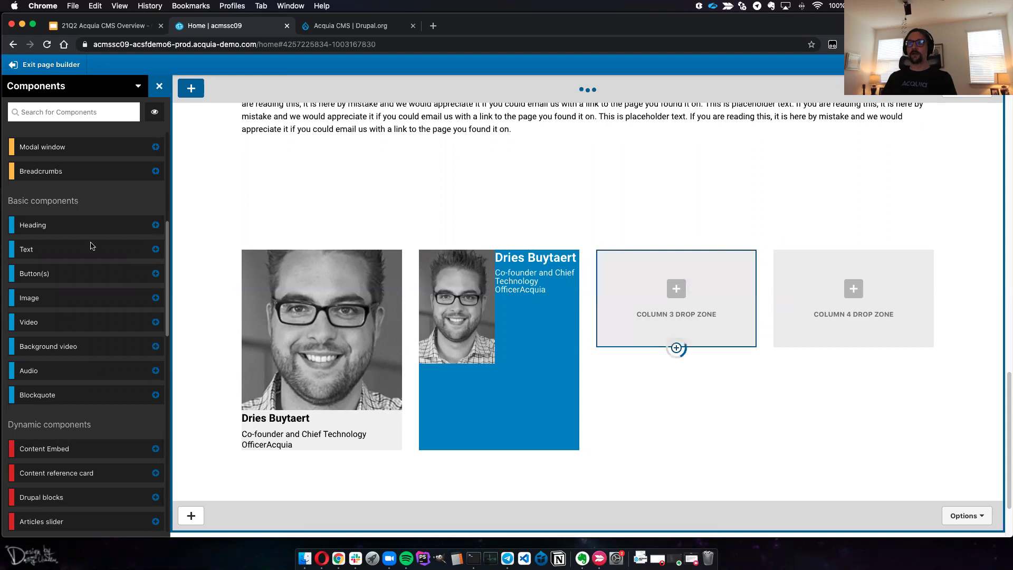
left_click(666, 323)
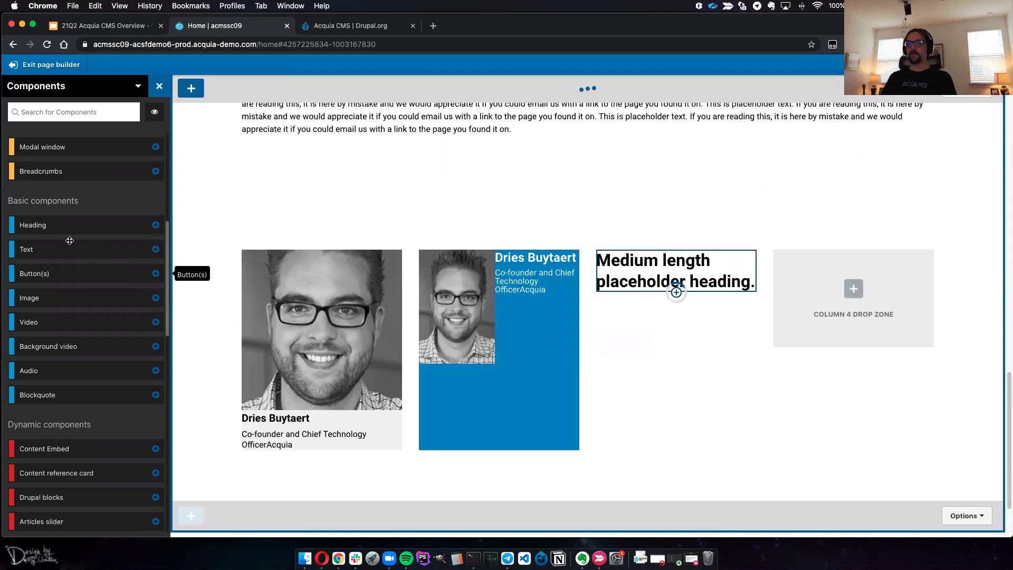
mouse_move(72, 247)
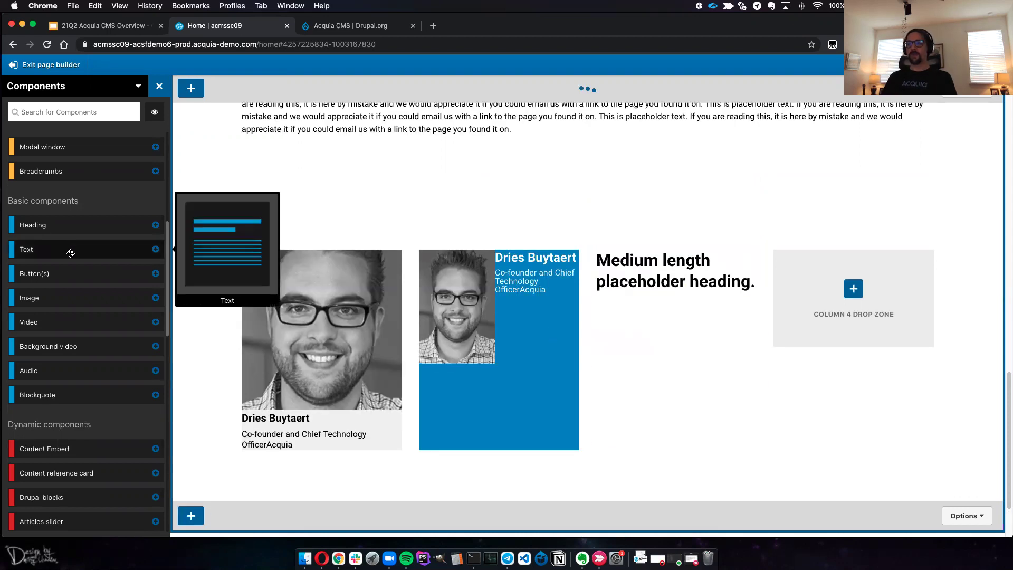
mouse_move(60, 272)
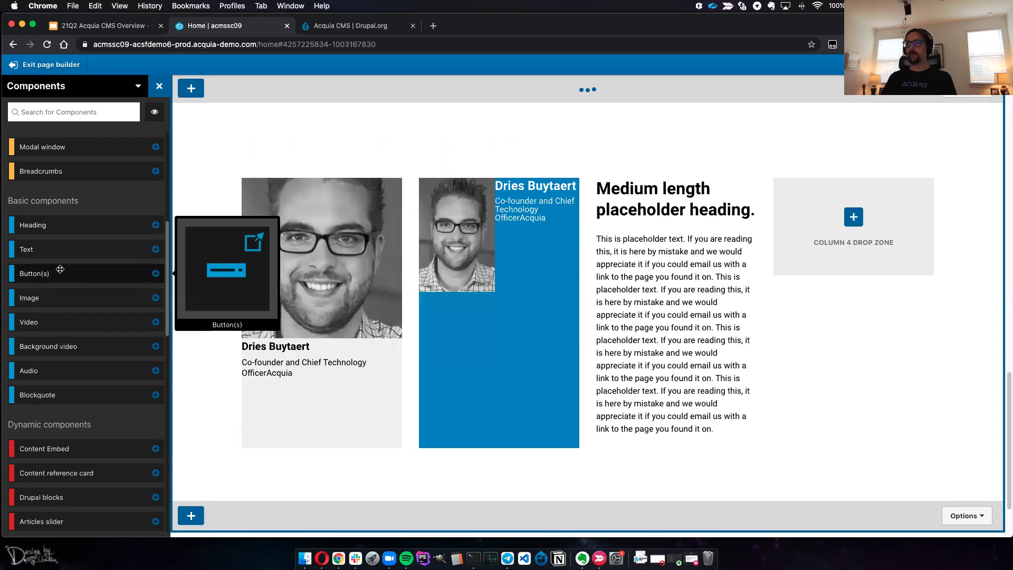
left_click_drag(60, 273, 645, 390)
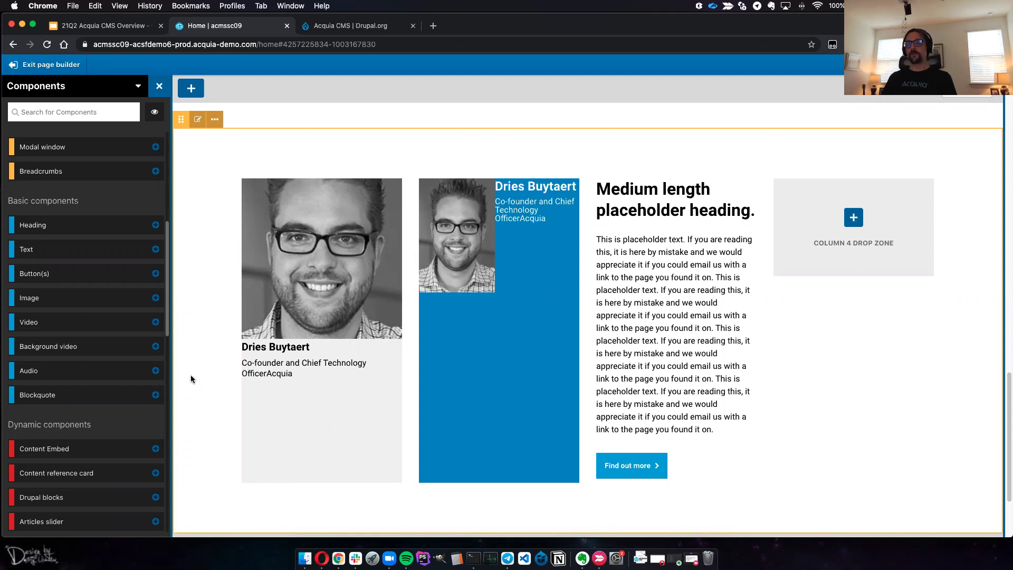
scroll(191, 379, "down", 4)
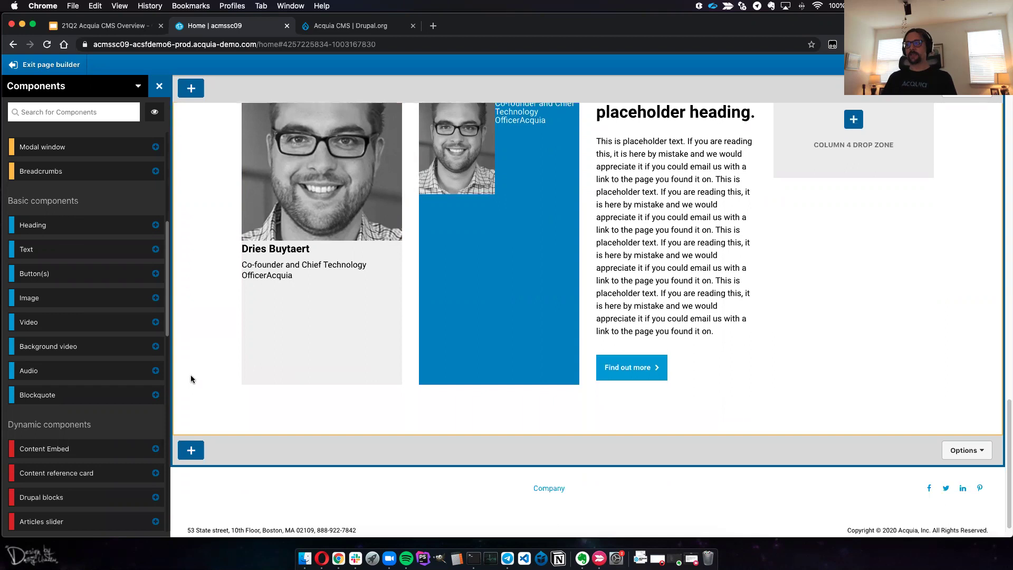
scroll(191, 379, "up", 2)
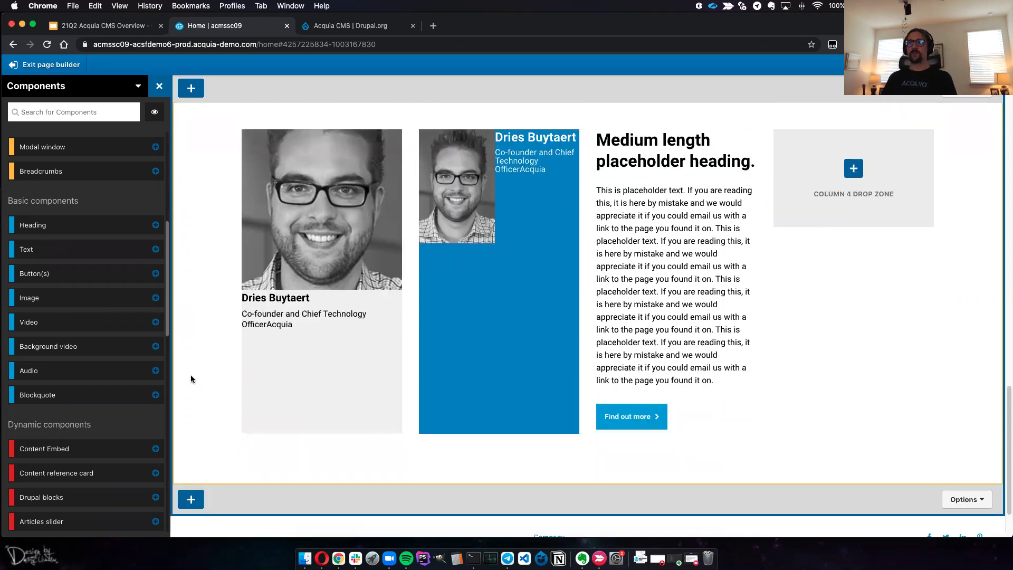
scroll(191, 379, "up", 10)
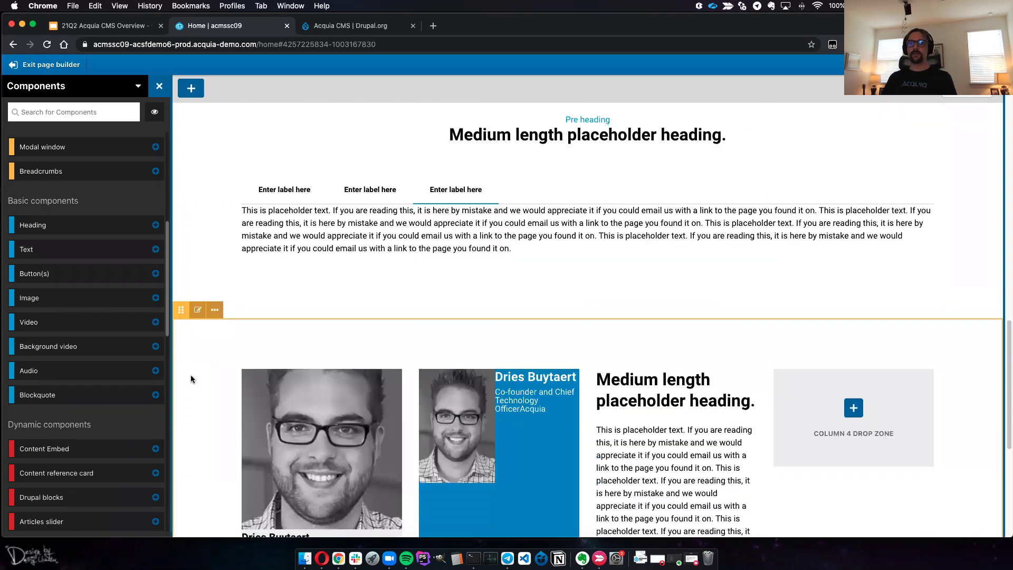
Switch the sidebar to Helpers and drop the Cards grid helper above the person cards
left_click(140, 87)
left_click(56, 127)
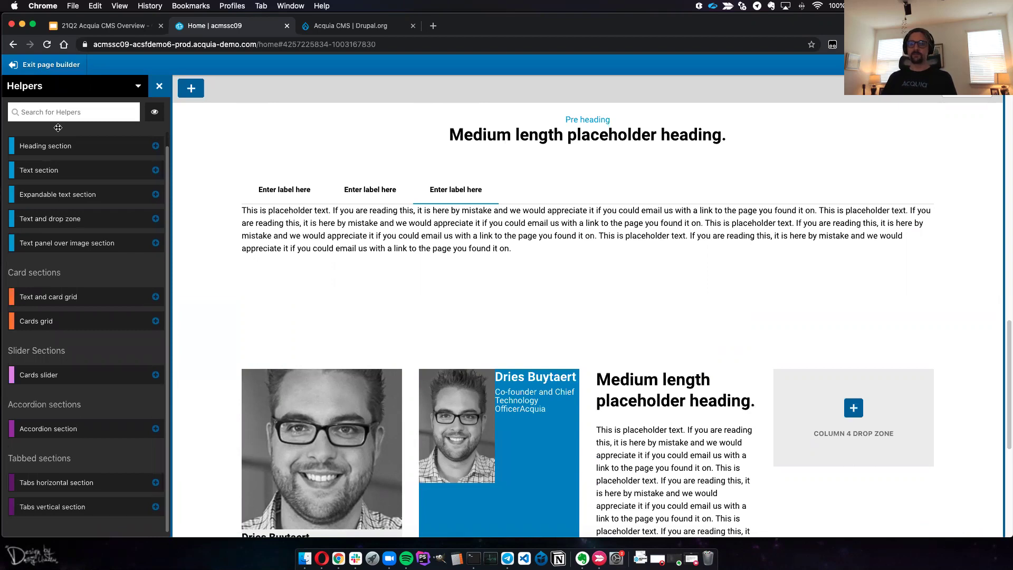
mouse_move(55, 223)
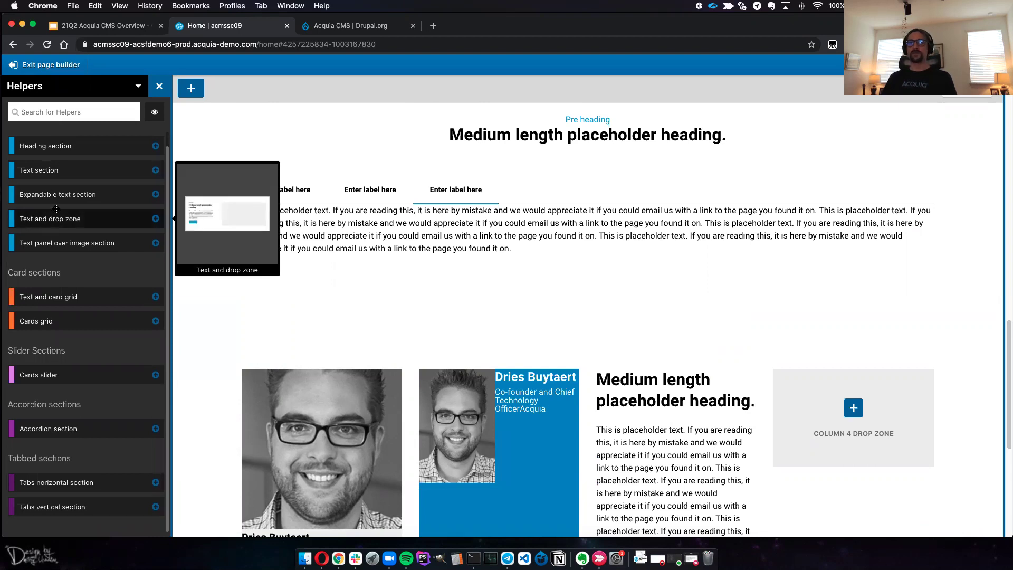
mouse_move(53, 149)
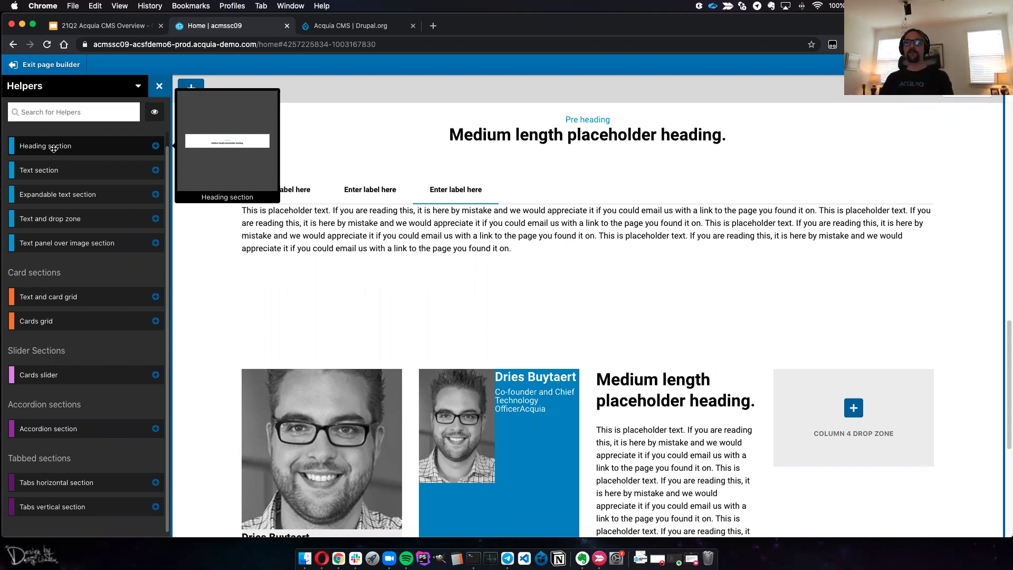
mouse_move(78, 314)
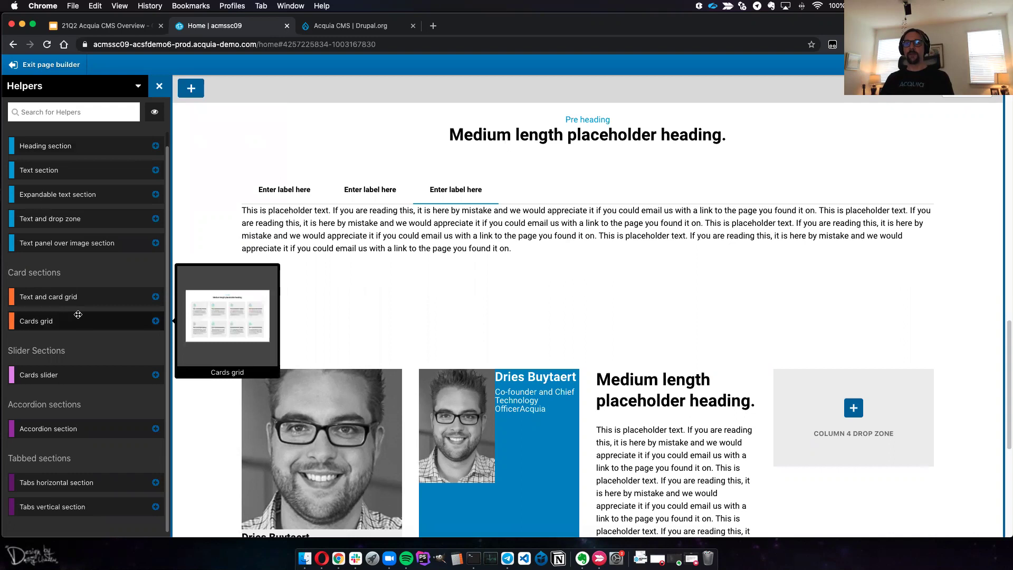
left_click_drag(76, 318, 459, 334)
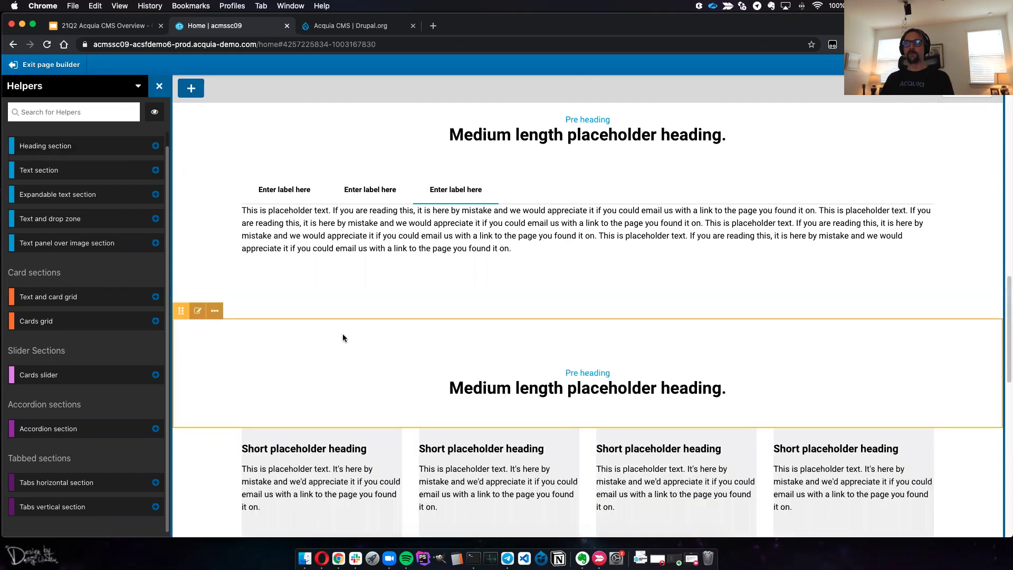
scroll(343, 338, "down", 2)
scroll(343, 337, "down", 4)
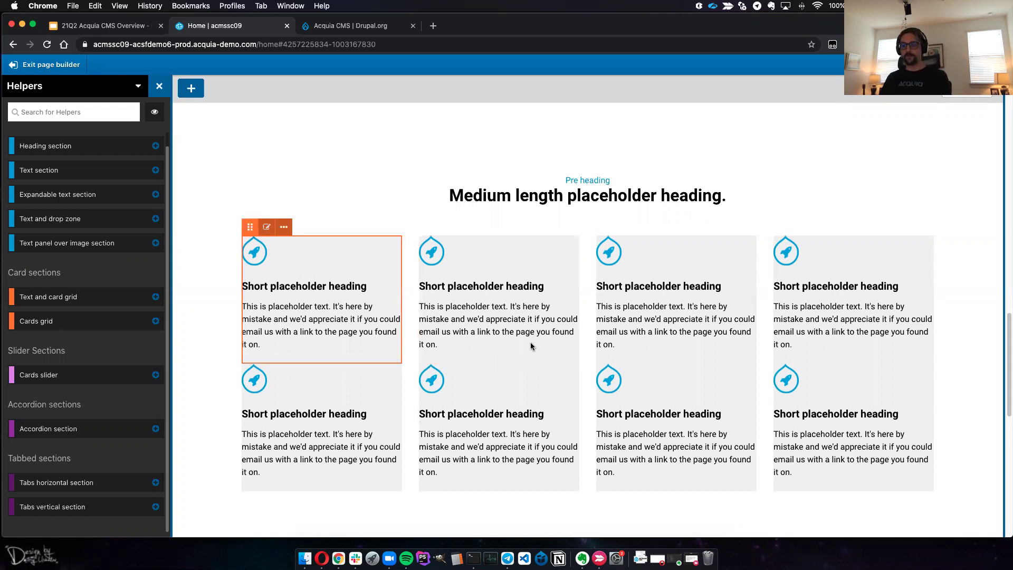
scroll(531, 346, "down", 3)
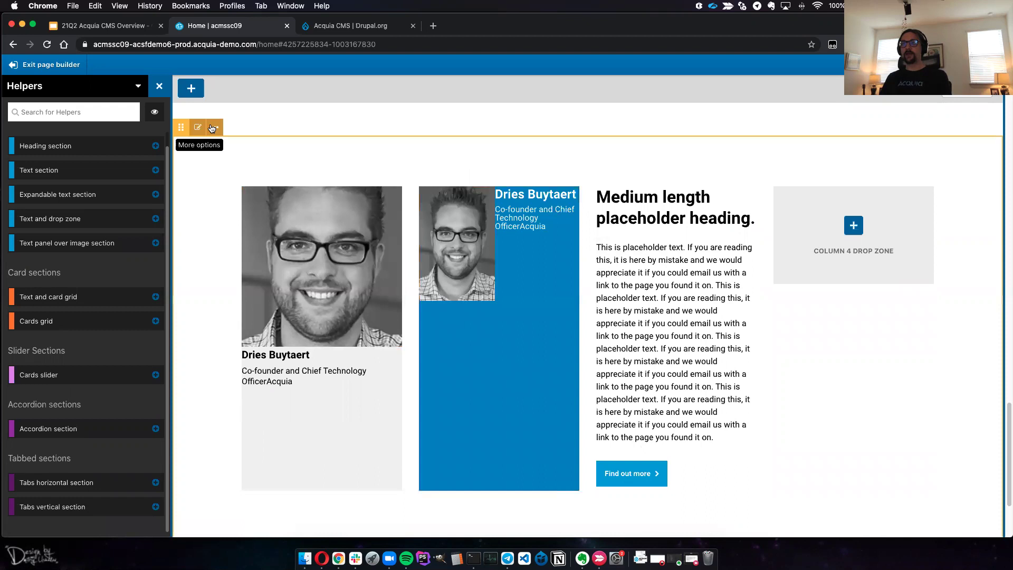
Check the 4 column section's options menu, then exit the page builder to the live page
left_click(211, 128)
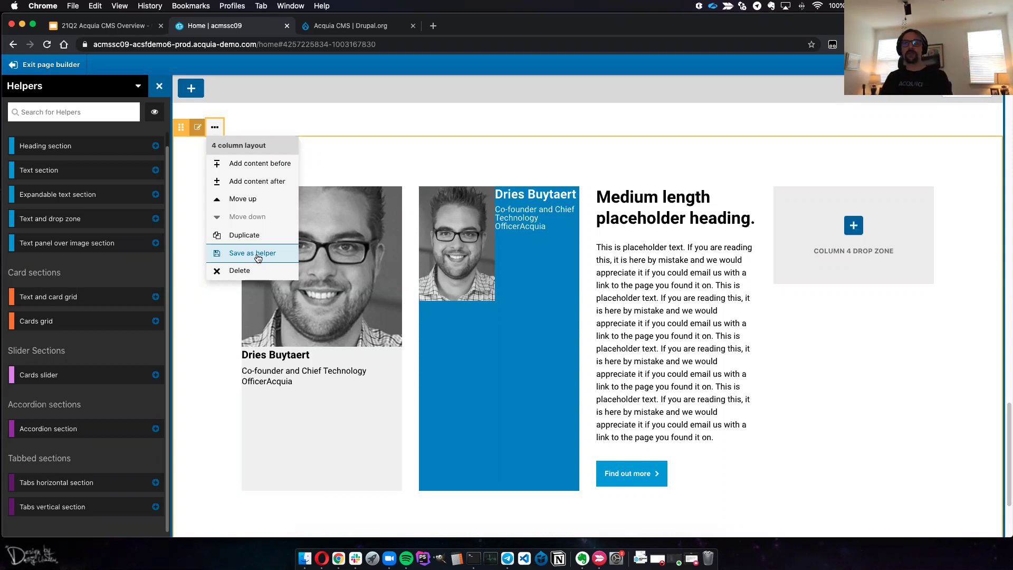
left_click(519, 256)
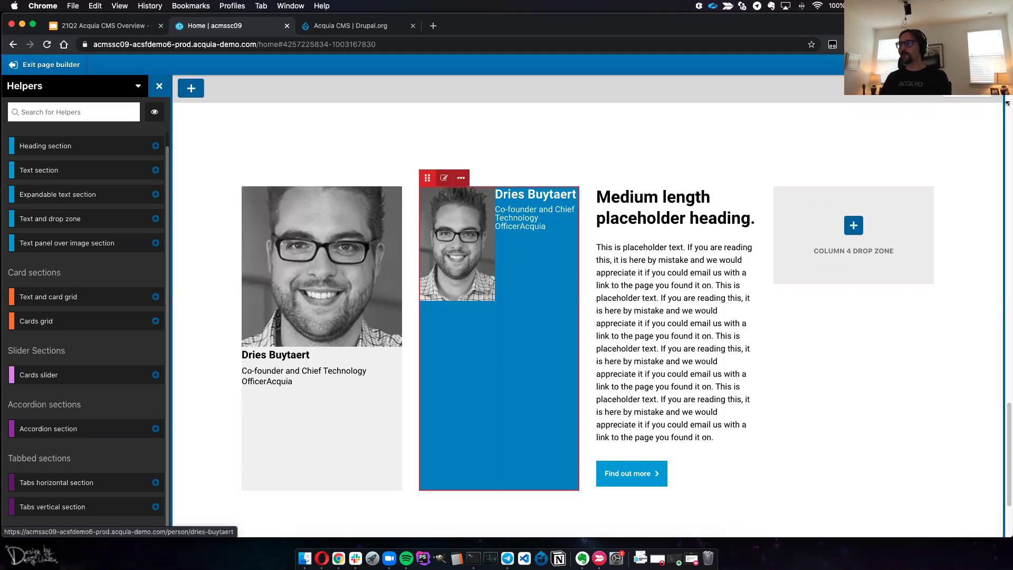
mouse_move(555, 161)
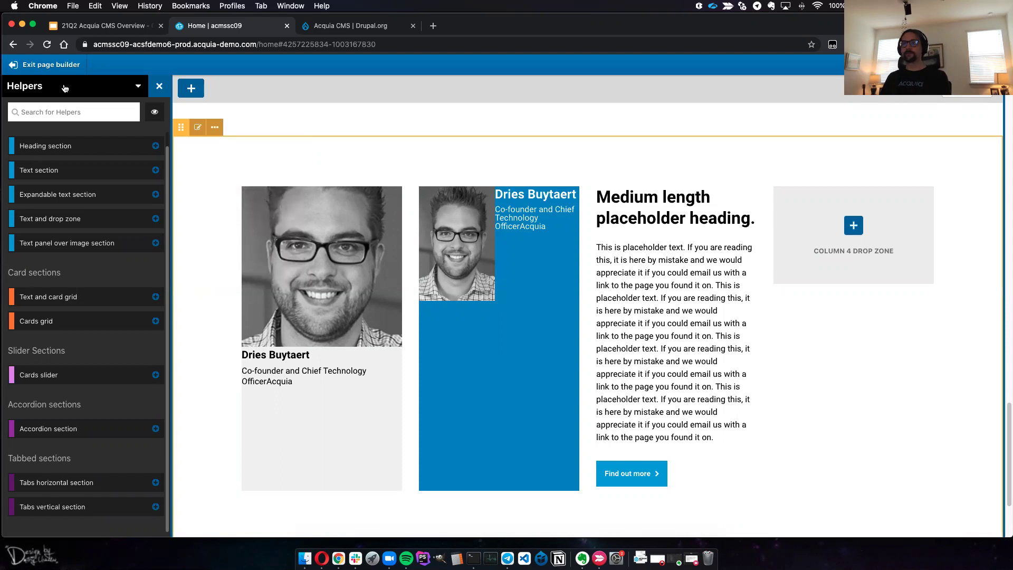
left_click(37, 66)
mouse_move(301, 186)
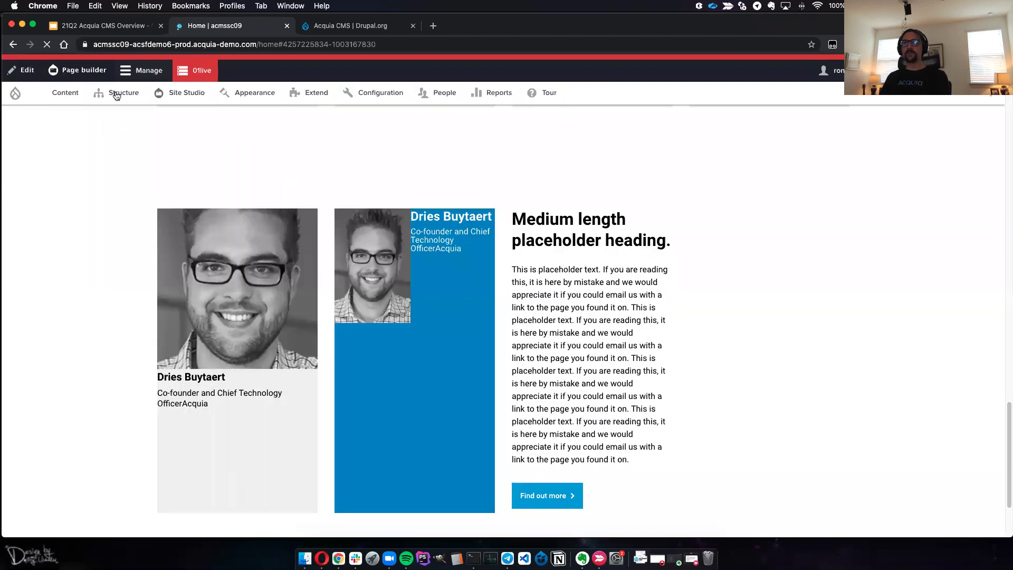
Open the Person content type's Manage fields page from Structure > Content types, then select the URL path
mouse_move(117, 94)
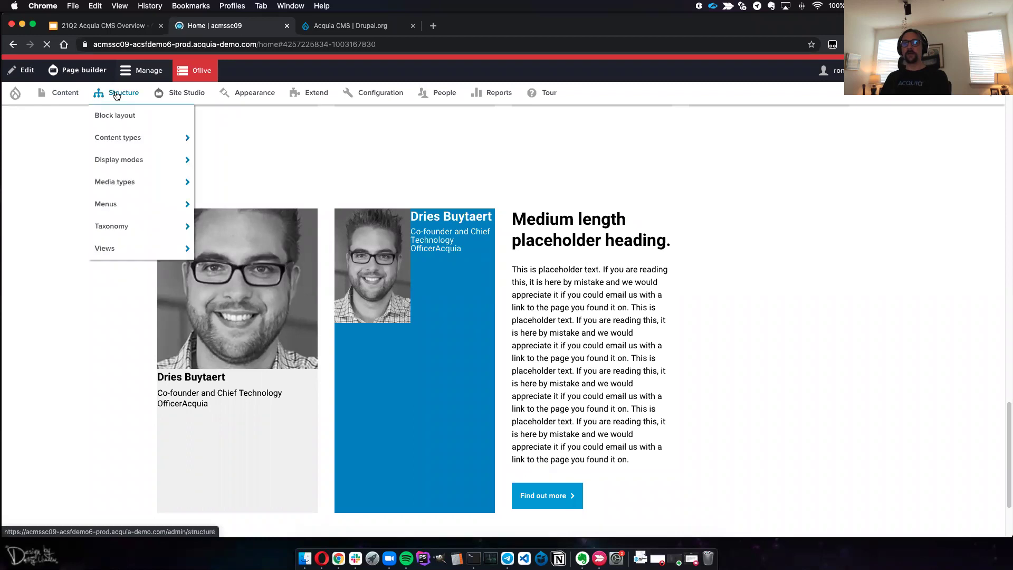
mouse_move(127, 142)
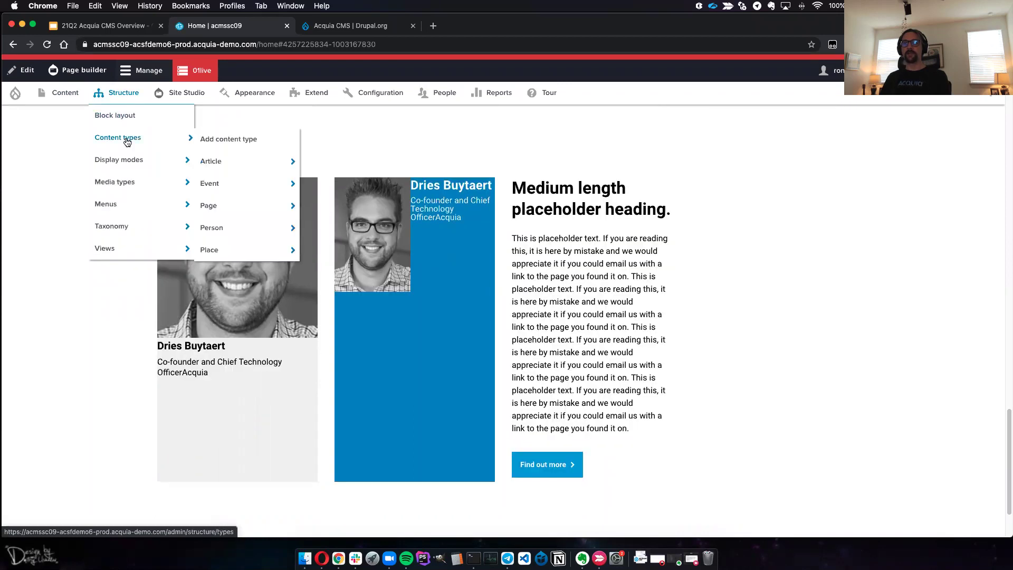
left_click(127, 141)
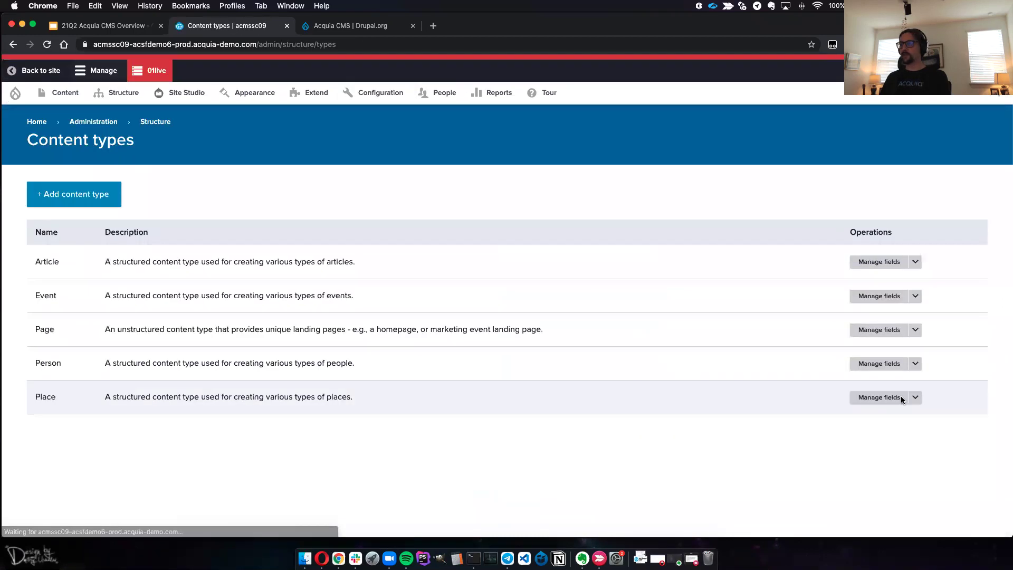
left_click(884, 365)
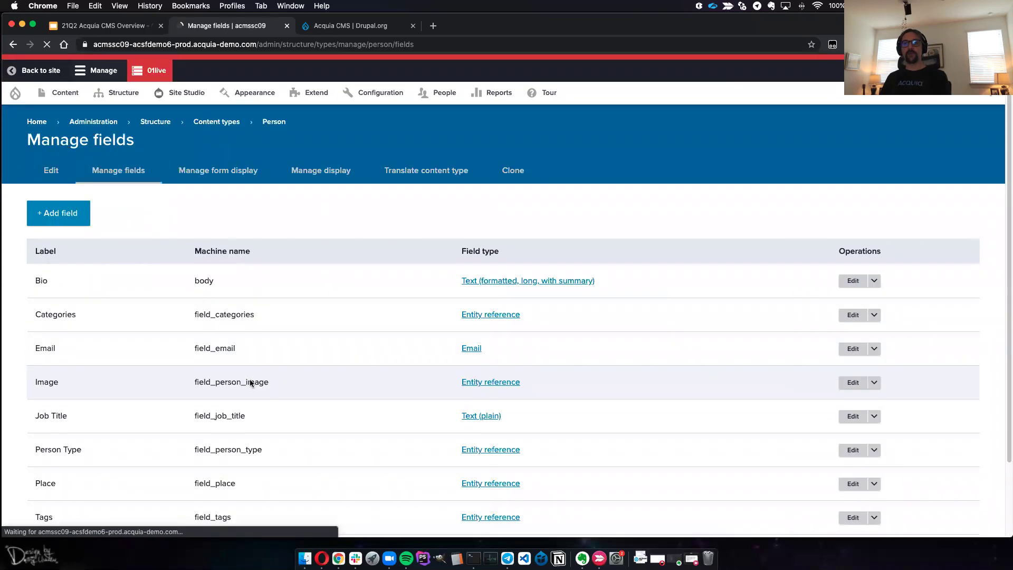
scroll(103, 376, "down", 3)
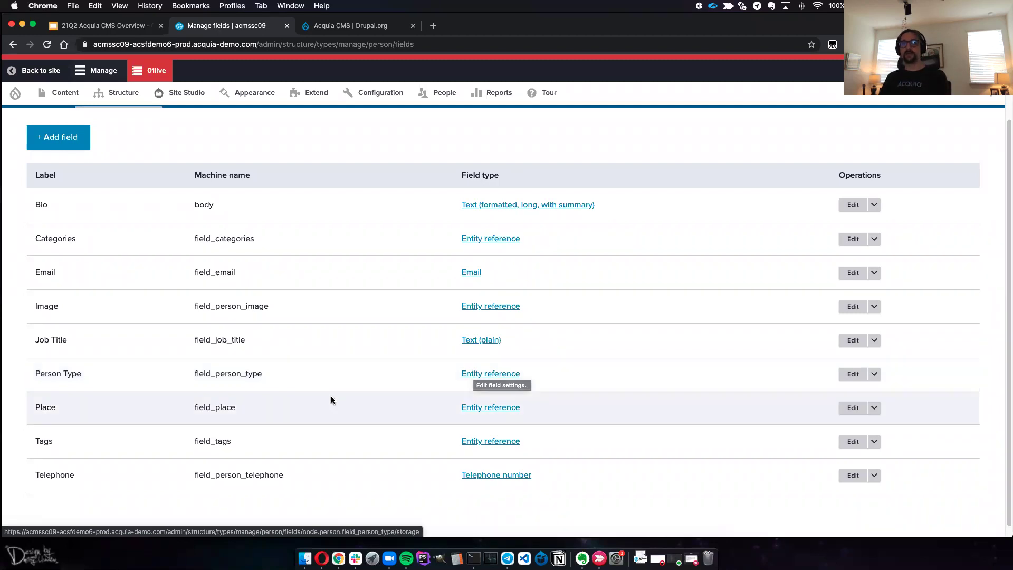
scroll(338, 396, "up", 3)
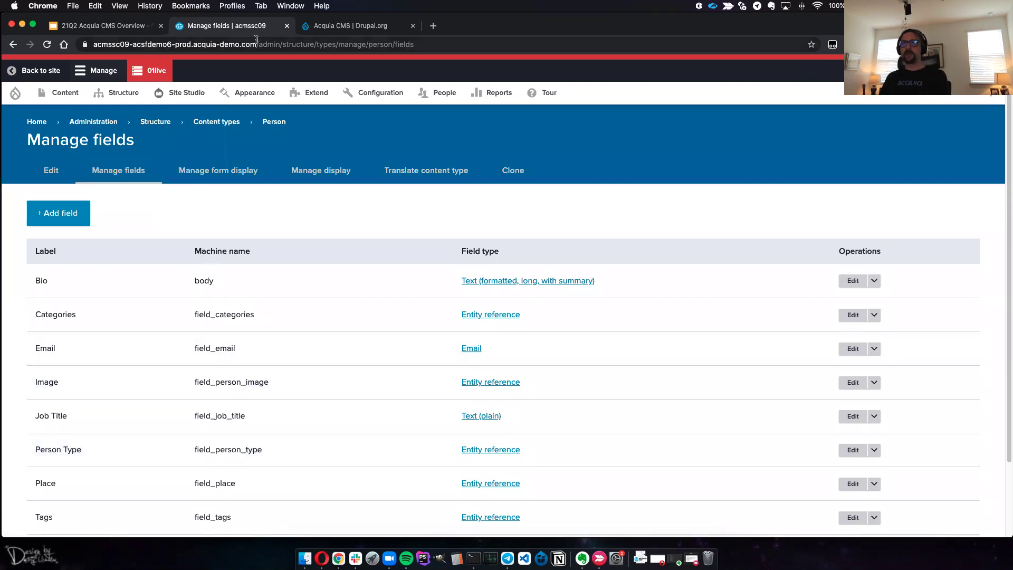
left_click_drag(257, 45, 473, 43)
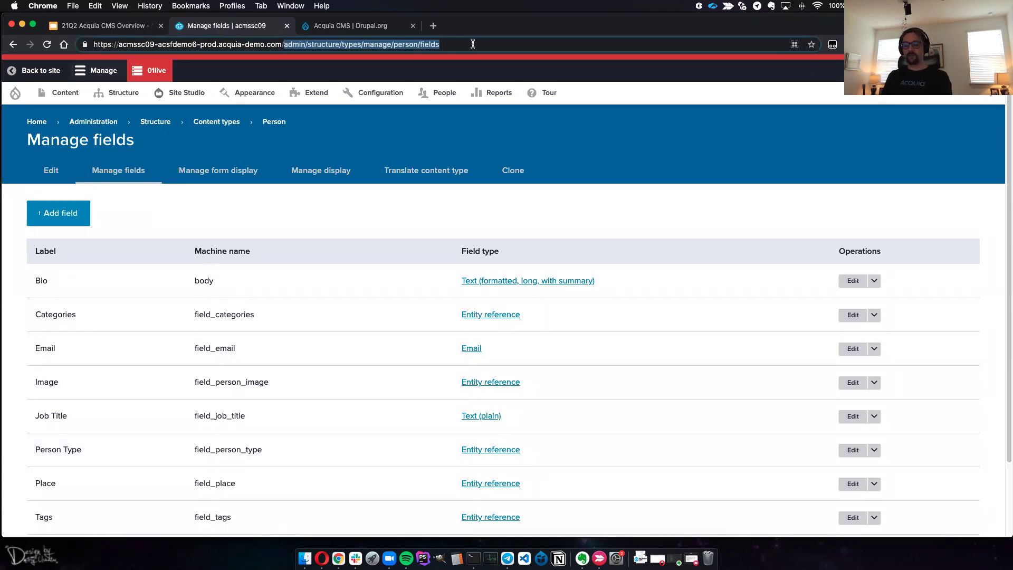
Go to the /people listing and open the first person in the second row for editing
type("people")
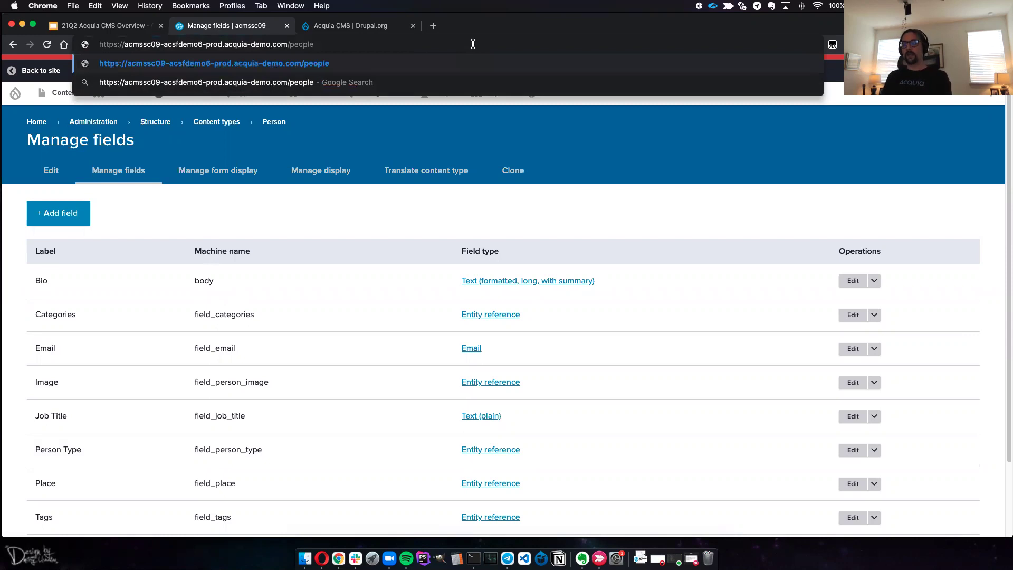
key("Return")
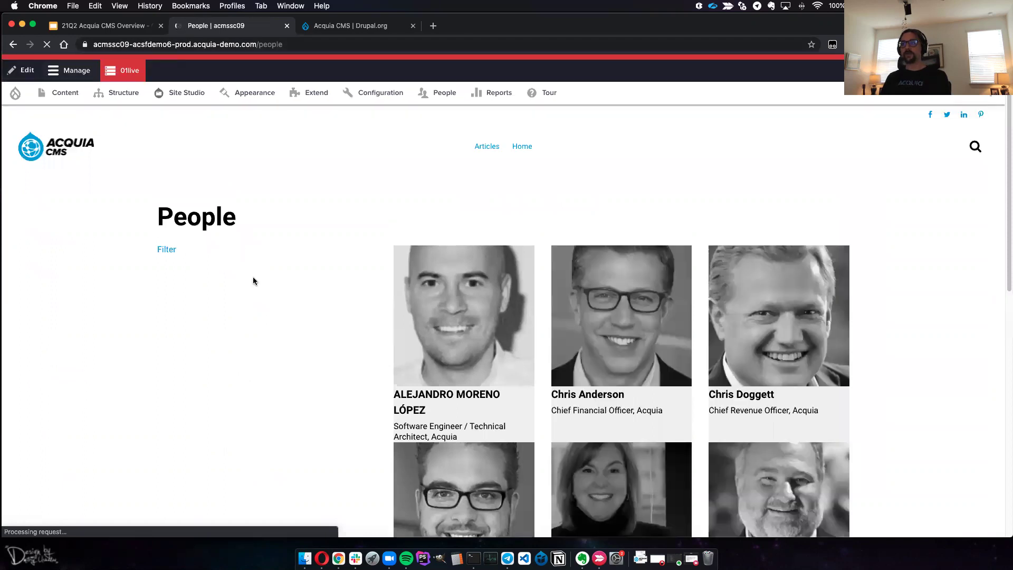
scroll(265, 300, "down", 2)
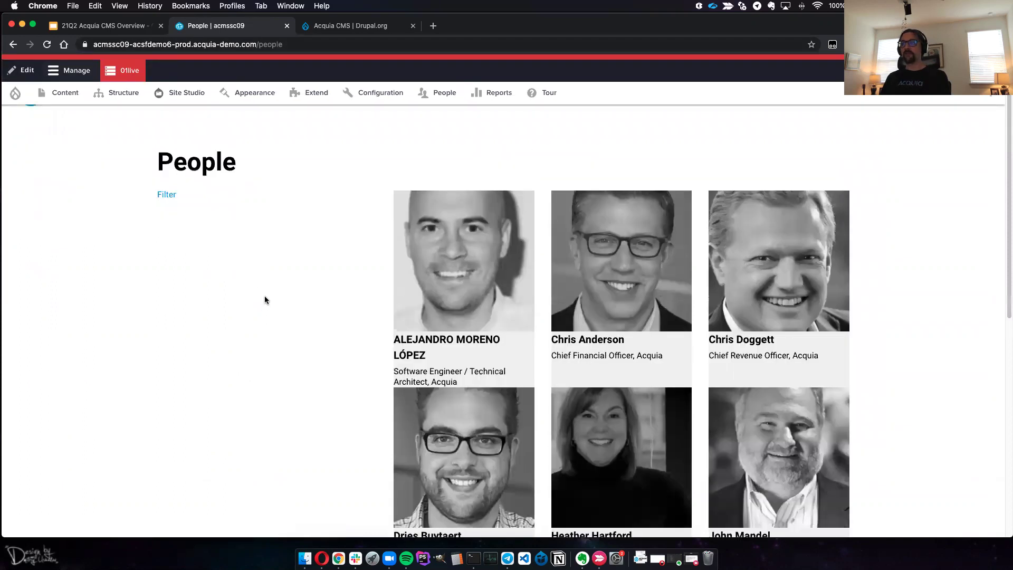
scroll(265, 300, "down", 4)
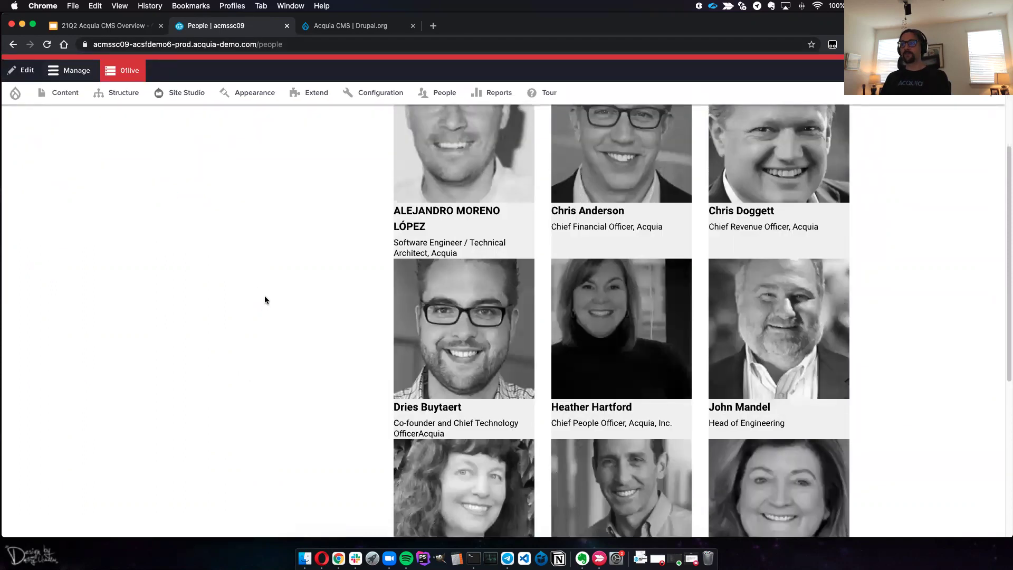
left_click(524, 269)
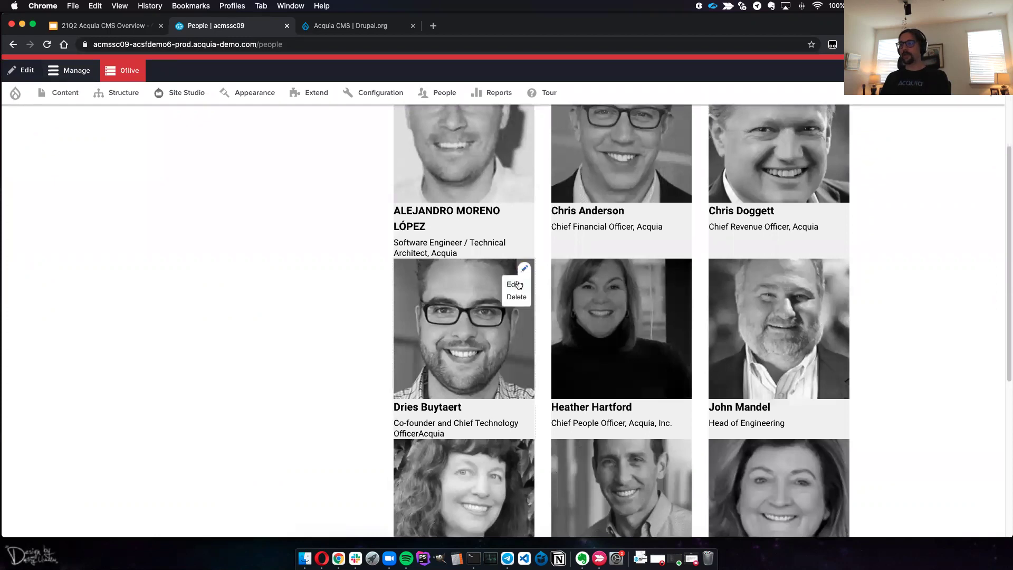
left_click(518, 285)
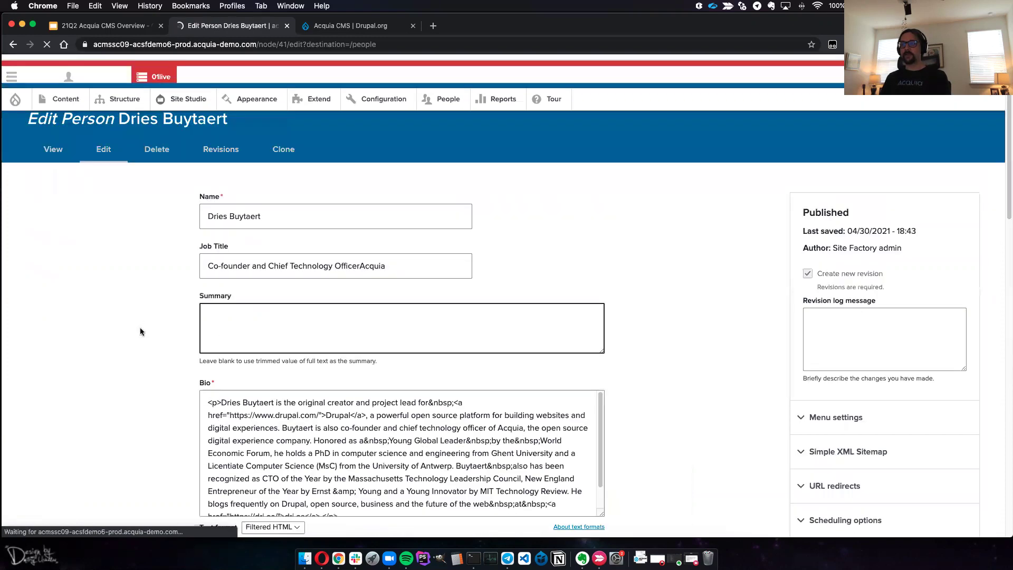
Set the person's Person Type to Executive and save the profile
scroll(140, 331, "down", 15)
scroll(140, 331, "down", 2)
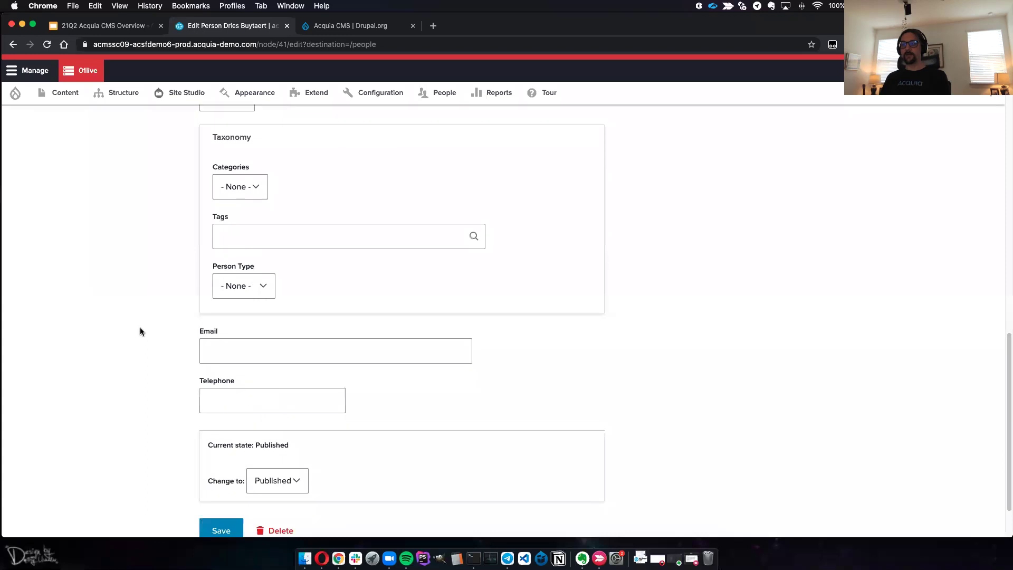
left_click(253, 188)
left_click(252, 285)
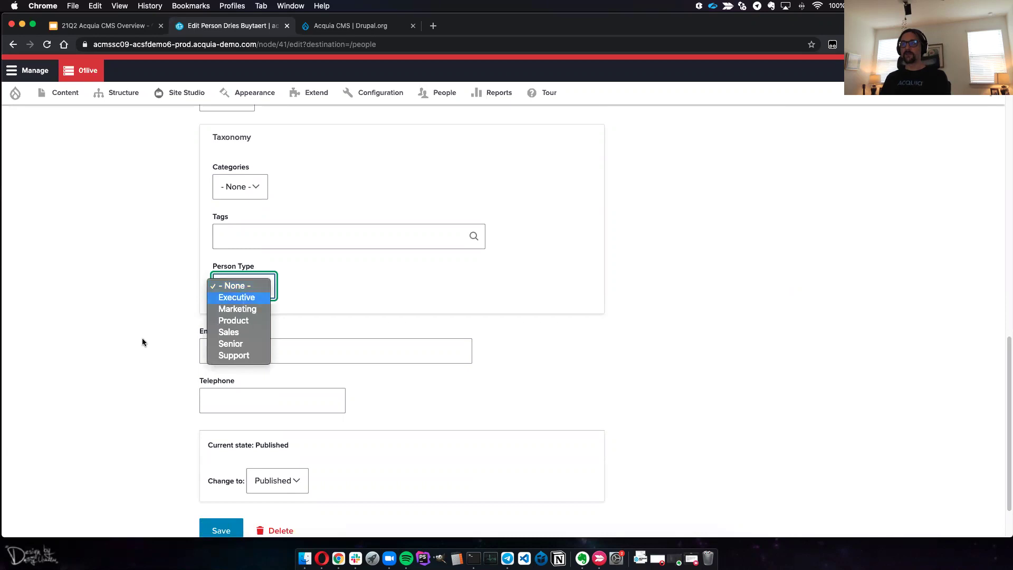
key("Return")
scroll(701, 261, "down", 2)
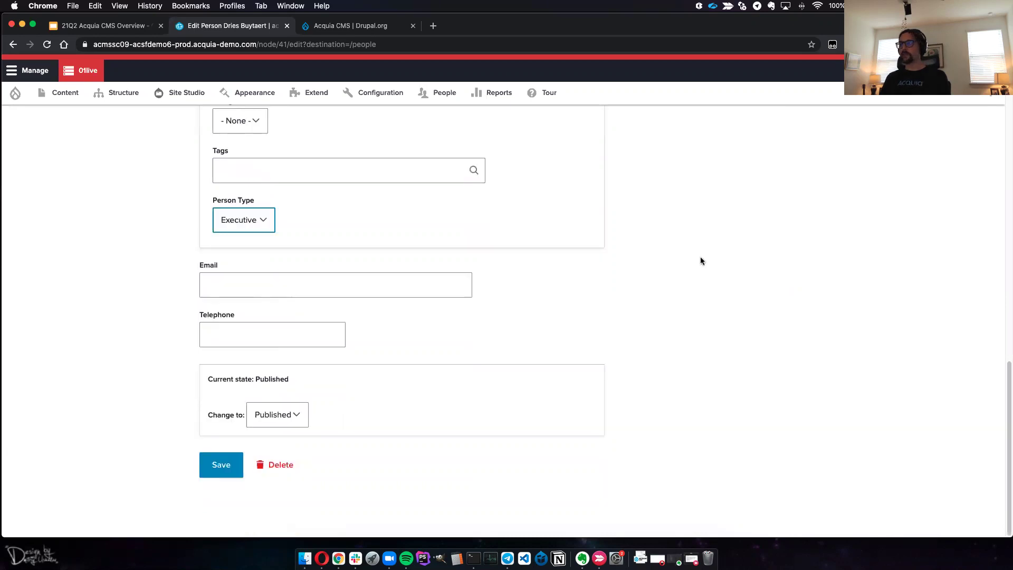
scroll(712, 274, "up", 10)
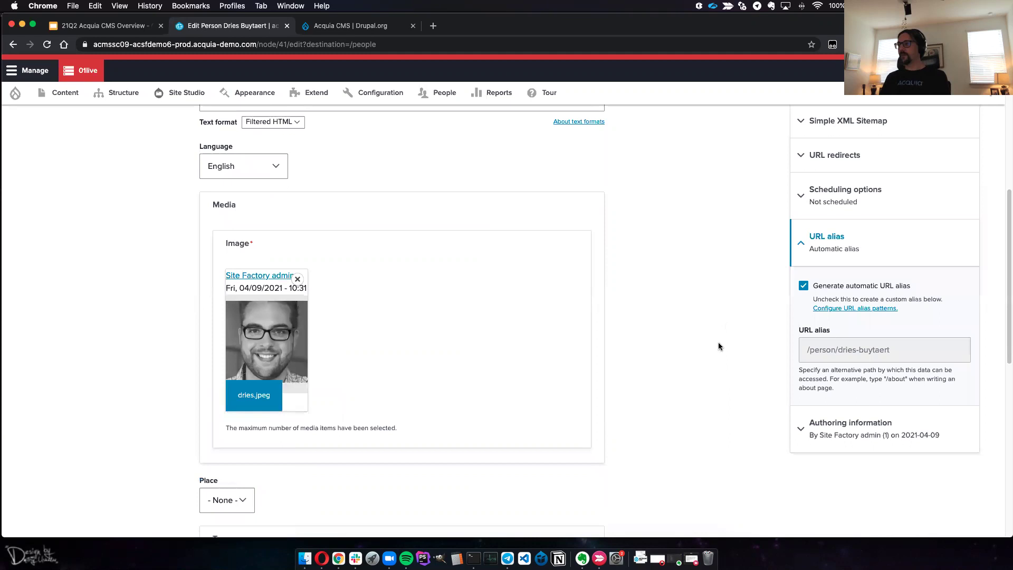
scroll(718, 346, "up", 10)
scroll(718, 346, "down", 20)
left_click(219, 466)
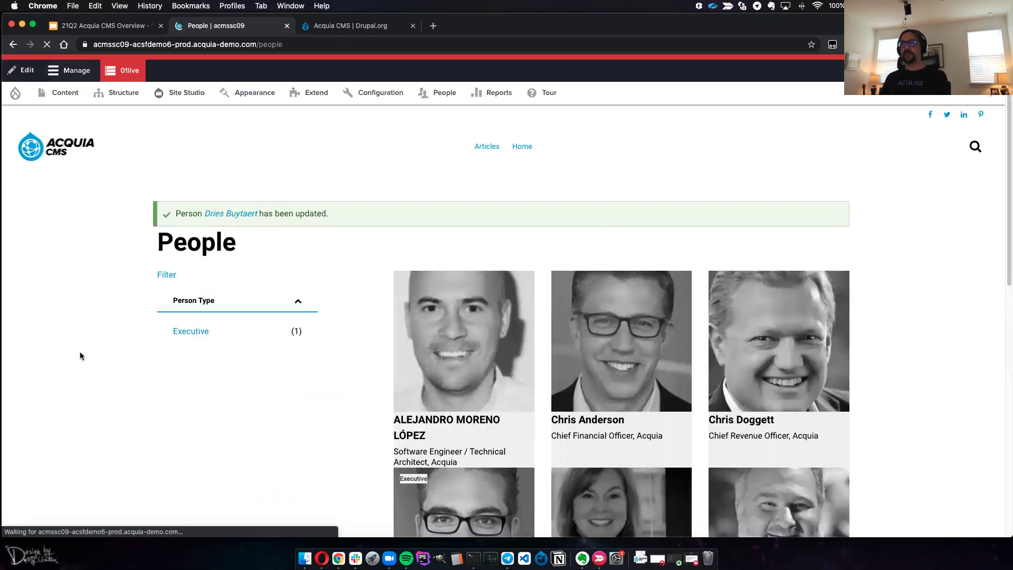
Filter the People grid to Executive using a person card's Executive tag
scroll(80, 352, "down", 6)
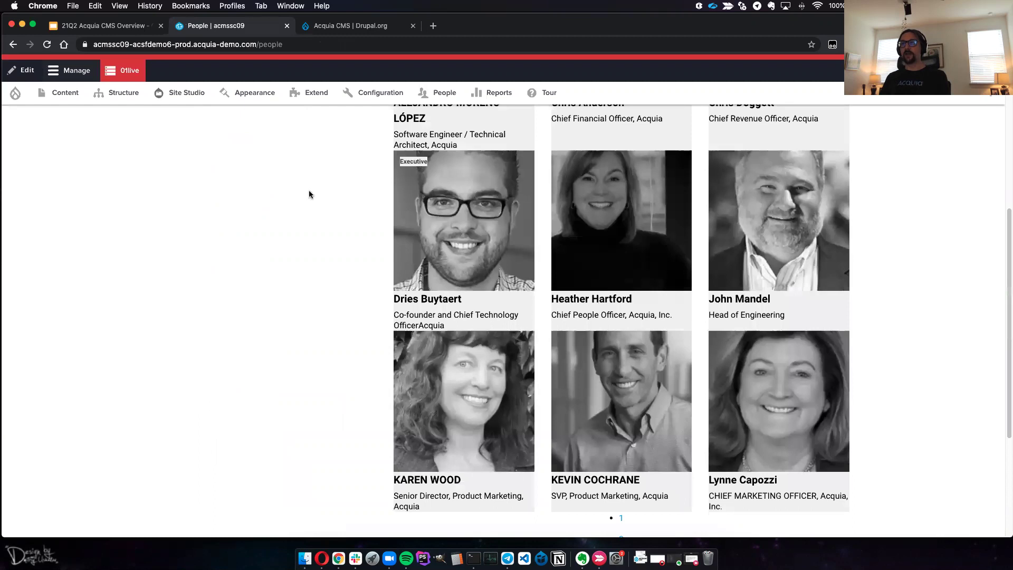
left_click(410, 165)
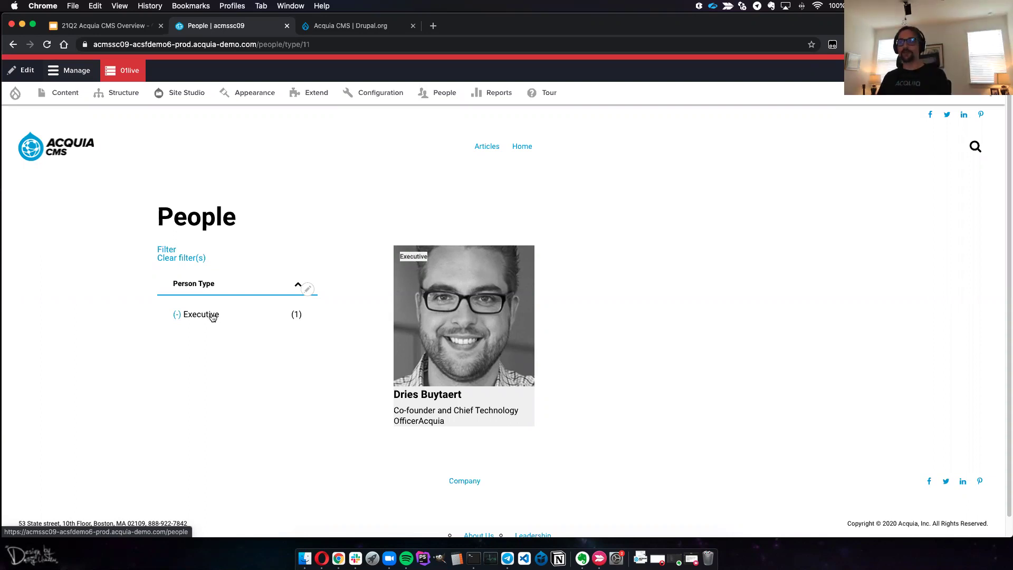
Open Site Studio > Templates > Content templates > Content type from the admin toolbar
mouse_move(161, 94)
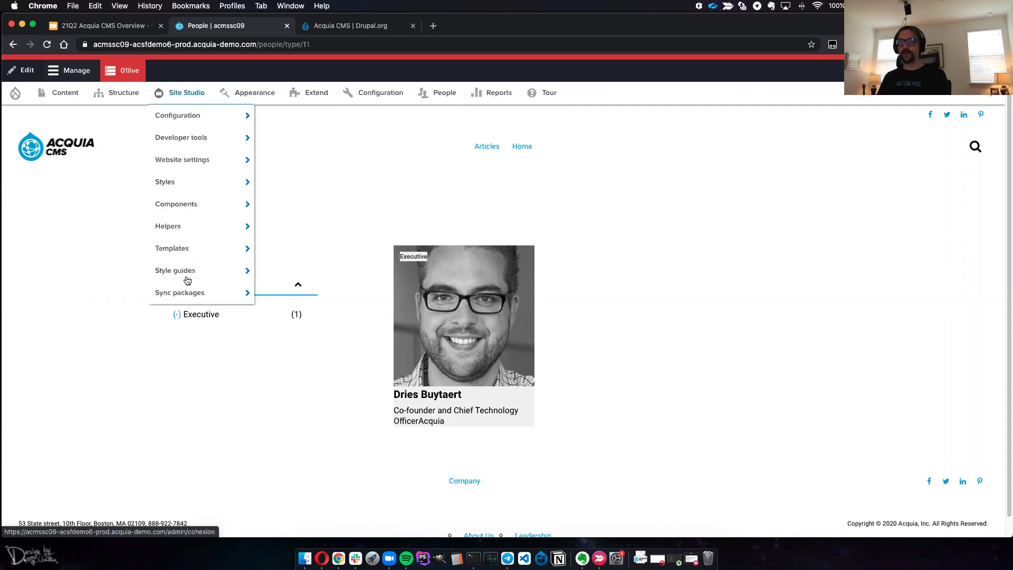
mouse_move(187, 276)
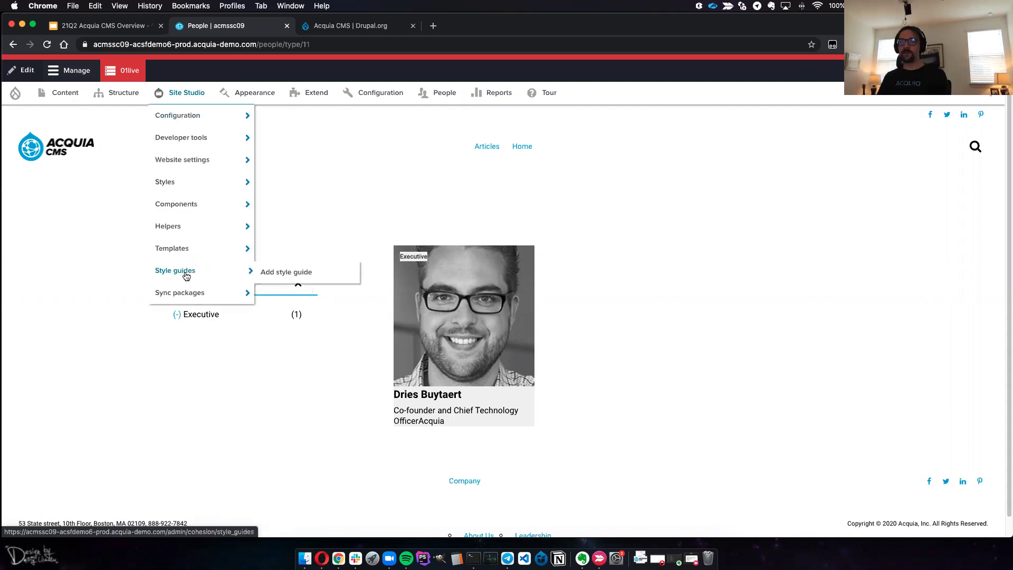
mouse_move(193, 247)
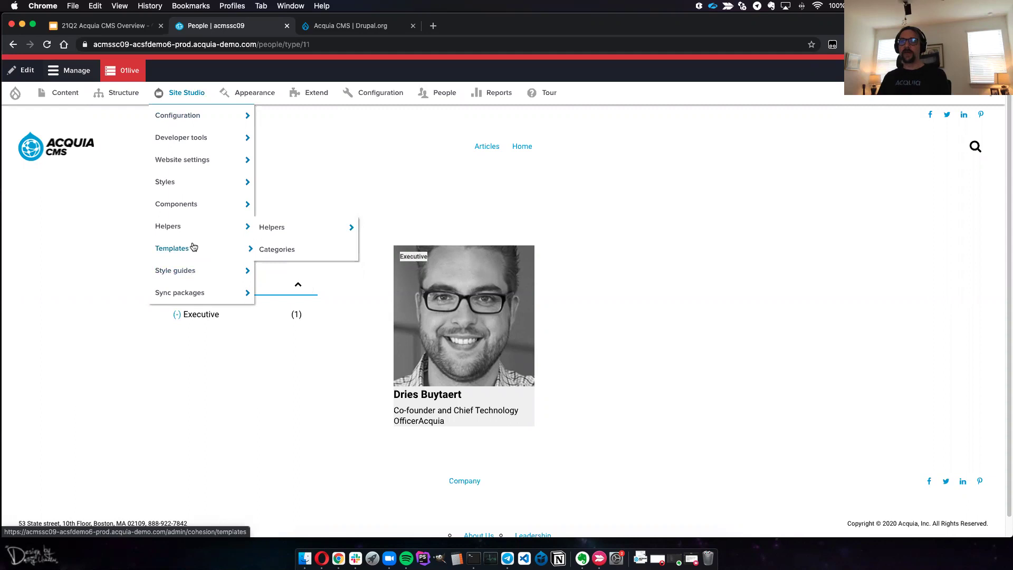
mouse_move(306, 273)
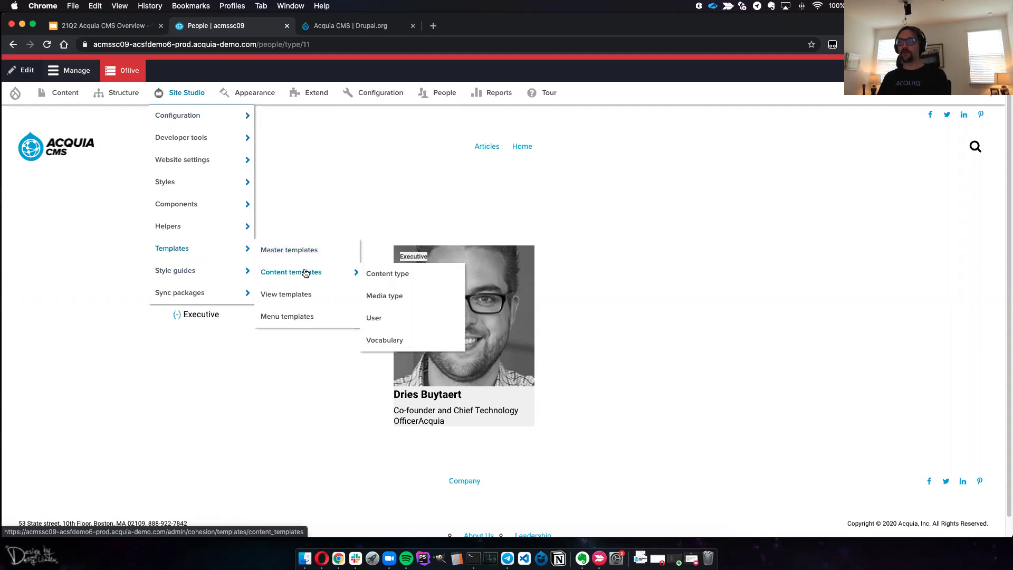
left_click(384, 278)
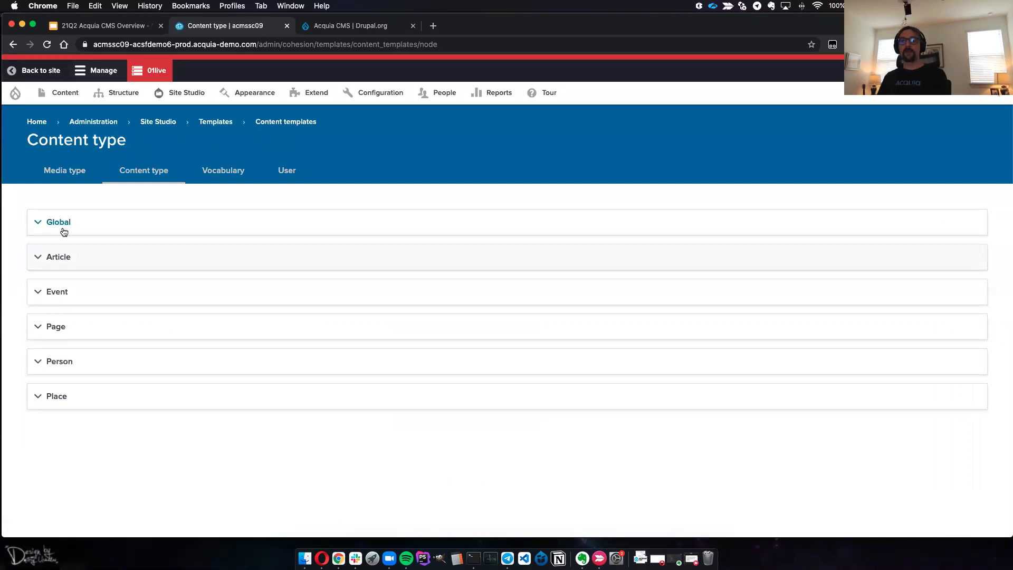
Expand the Person group to show its Full content, Card, Horizontal card, Search Results and Teaser templates
left_click(60, 363)
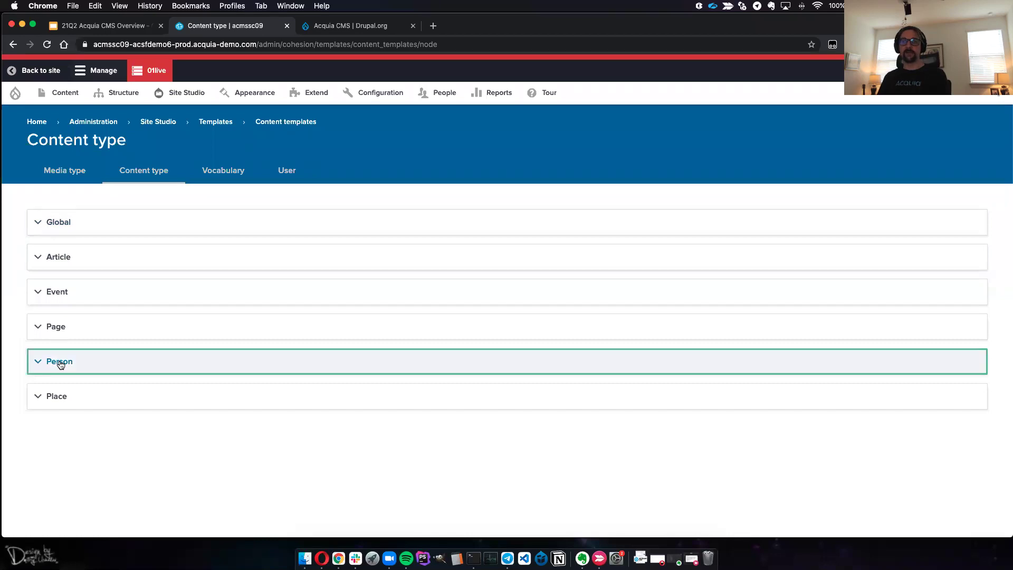
scroll(89, 323, "down", 1)
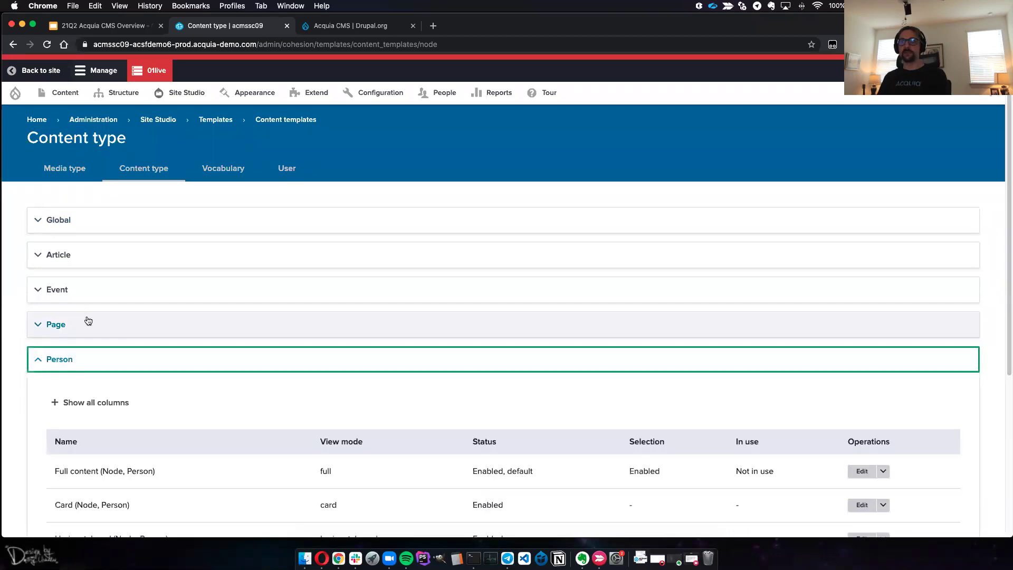
scroll(88, 320, "down", 3)
scroll(248, 164, "up", 3)
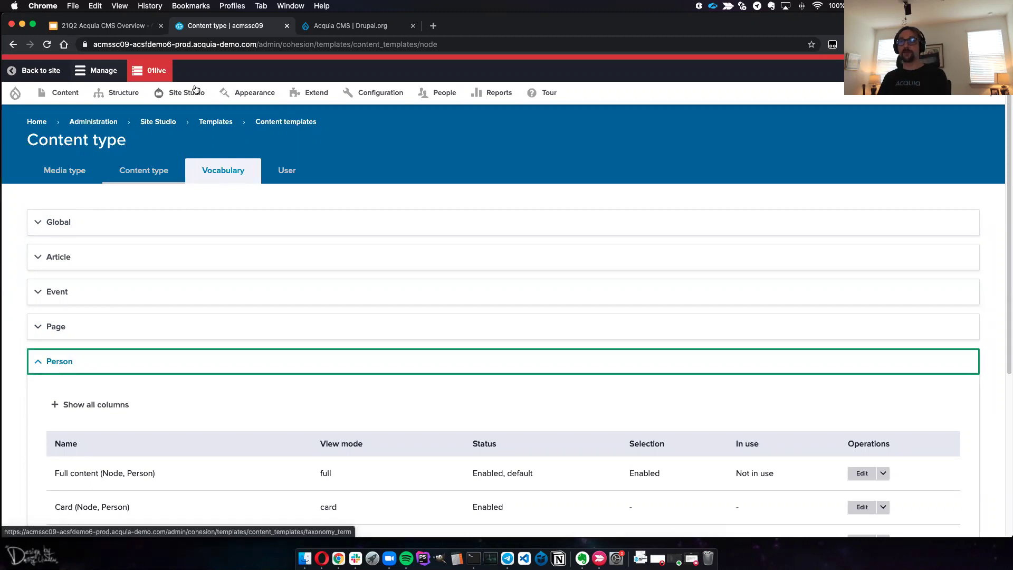
mouse_move(195, 91)
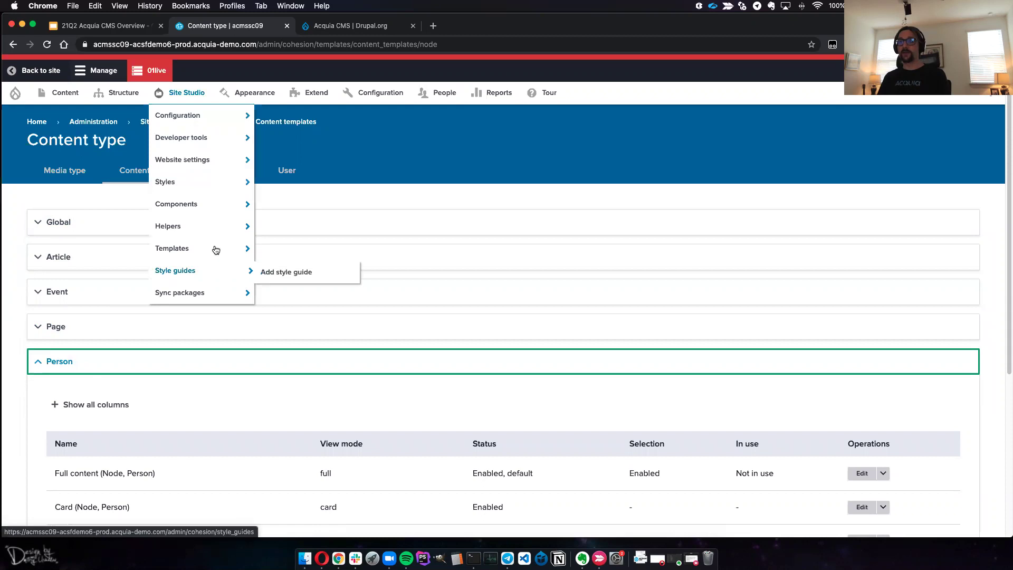
mouse_move(216, 250)
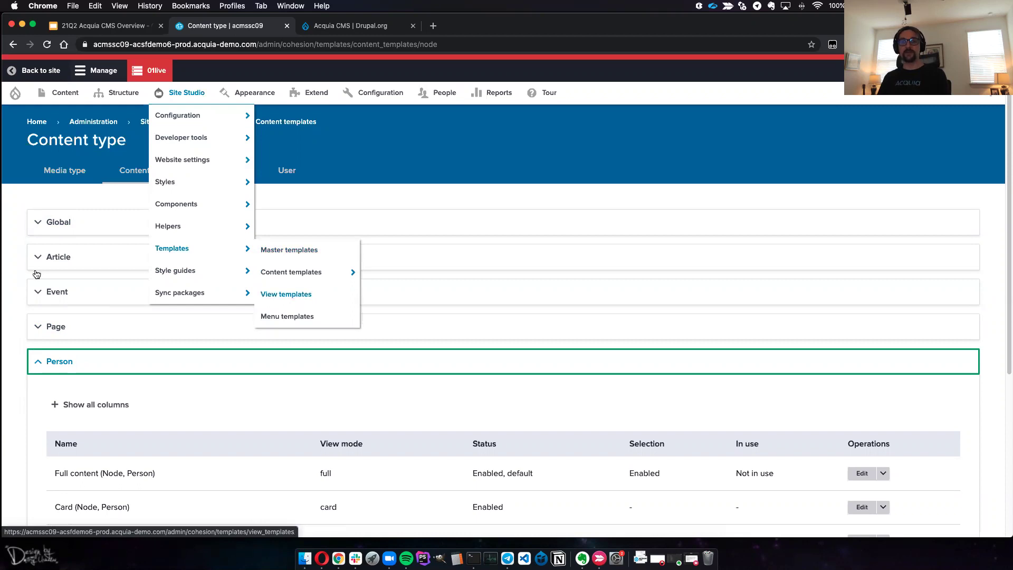
scroll(30, 266, "down", 5)
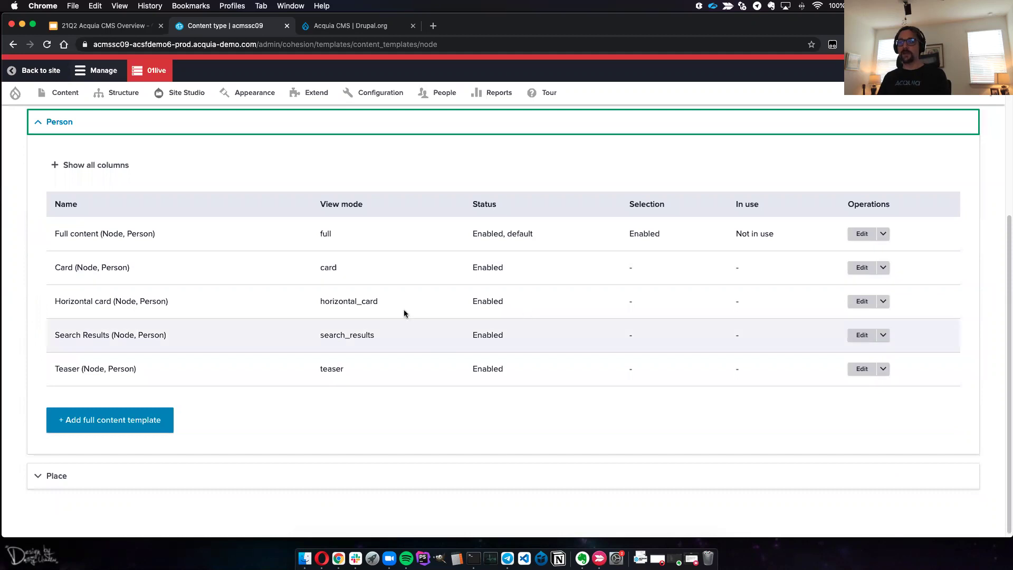
Edit the Card (Node, Person) template, open the Elements sidebar and select Card container
left_click(855, 270)
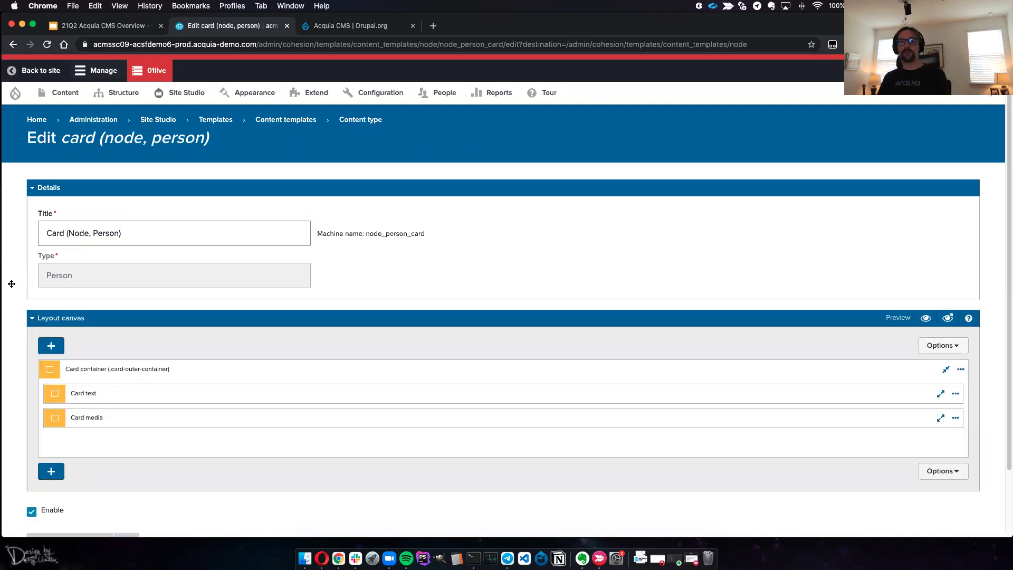
scroll(12, 287, "down", 1)
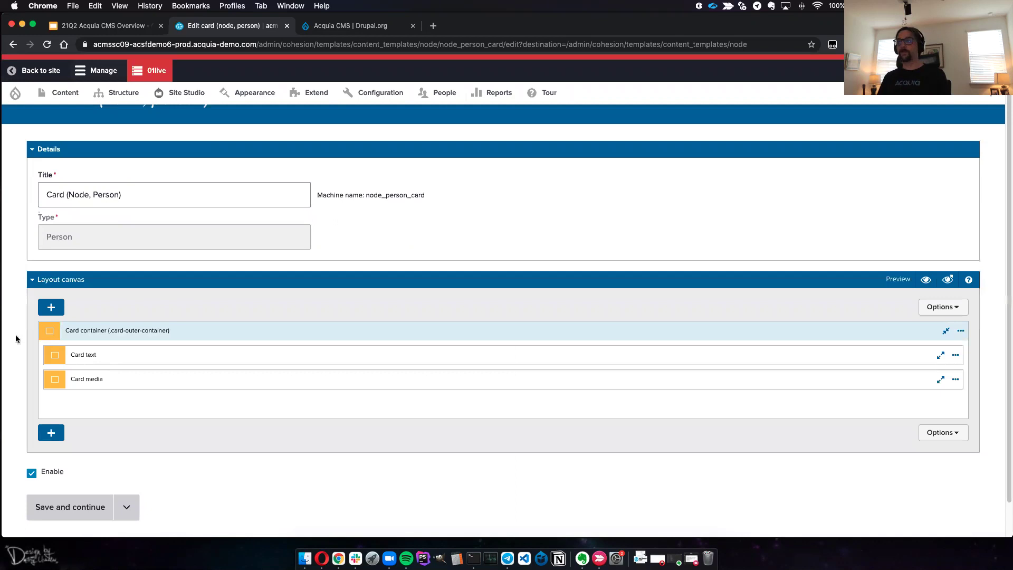
scroll(20, 335, "down", 1)
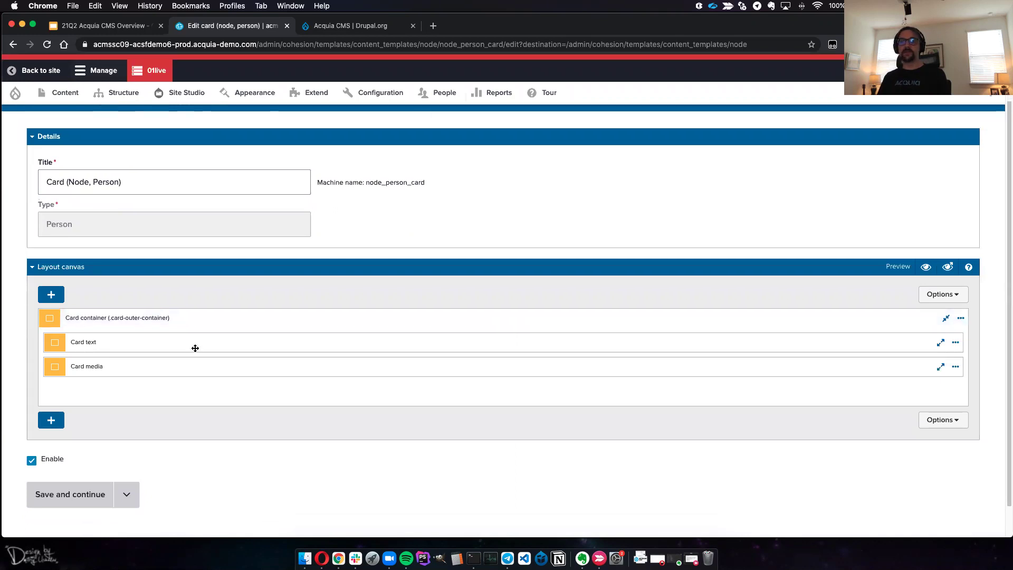
left_click(57, 298)
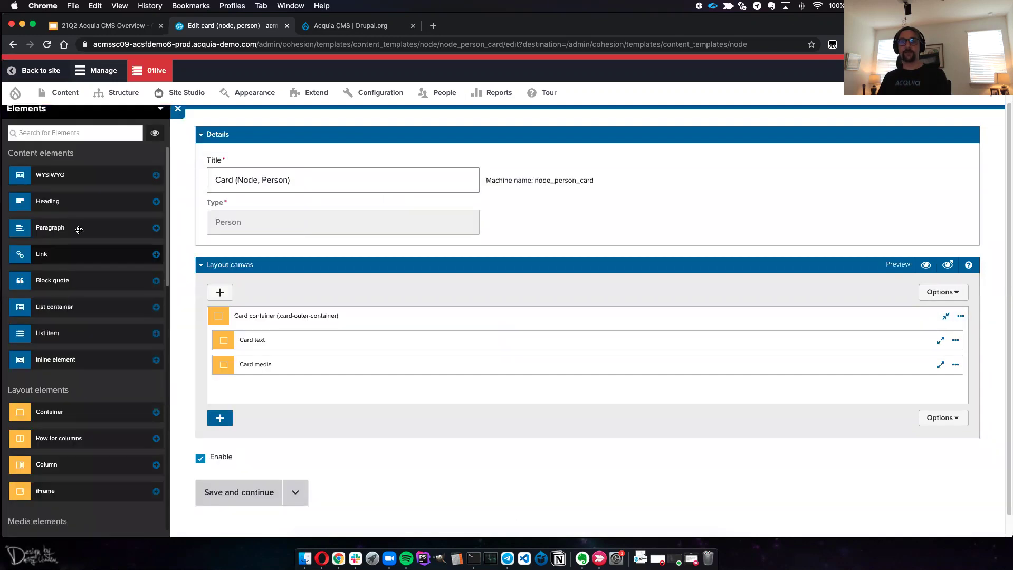
scroll(68, 310, "down", 5)
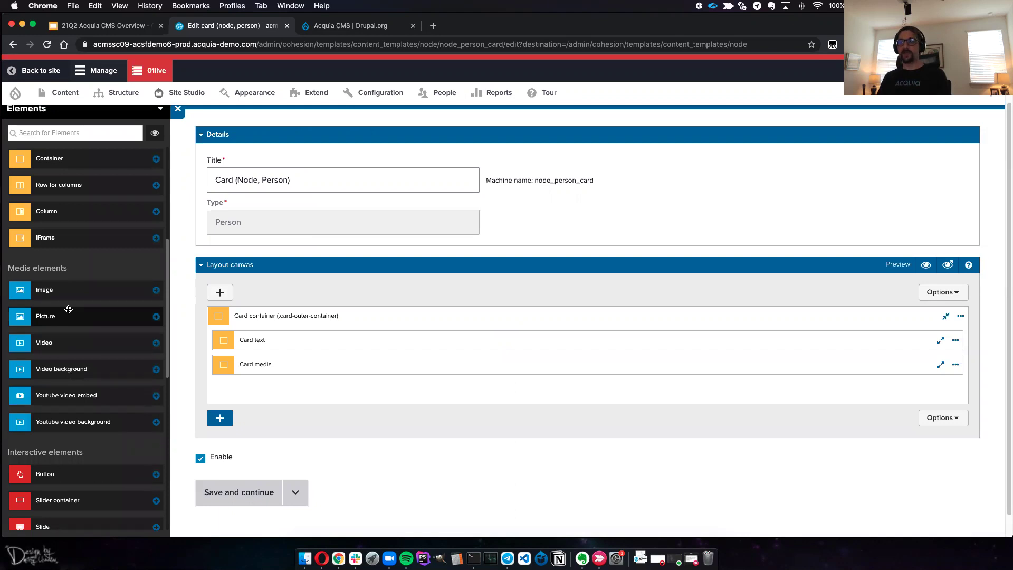
left_click(411, 319)
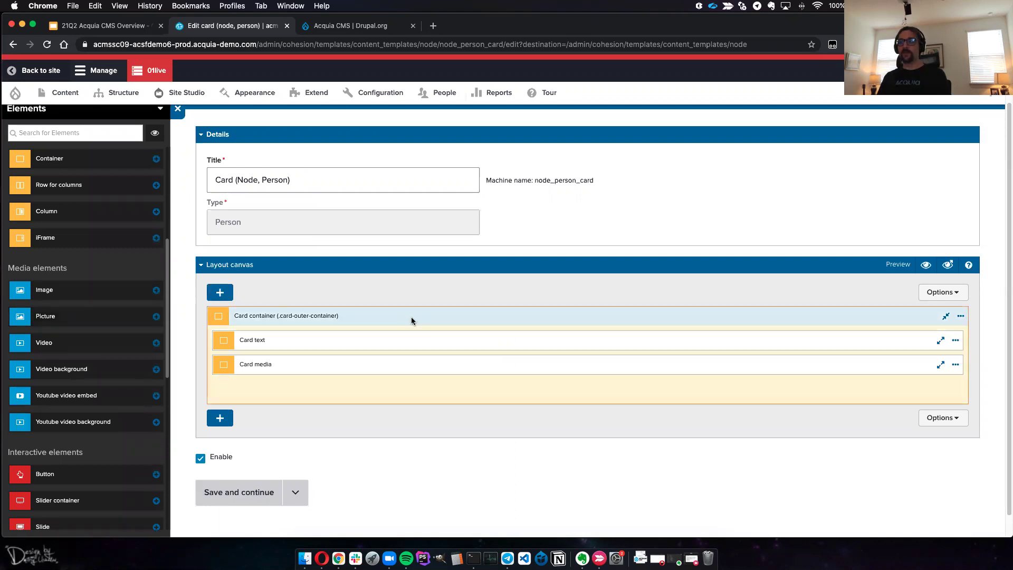
Open the Card container's settings and browse its markup classes and CSS style properties without adding any
double_click(410, 316)
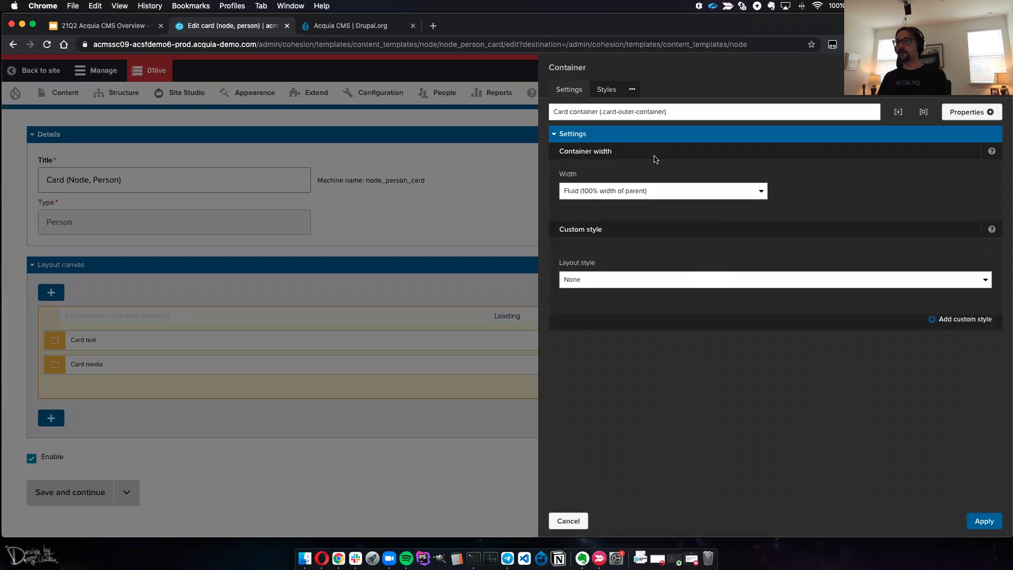
left_click(633, 89)
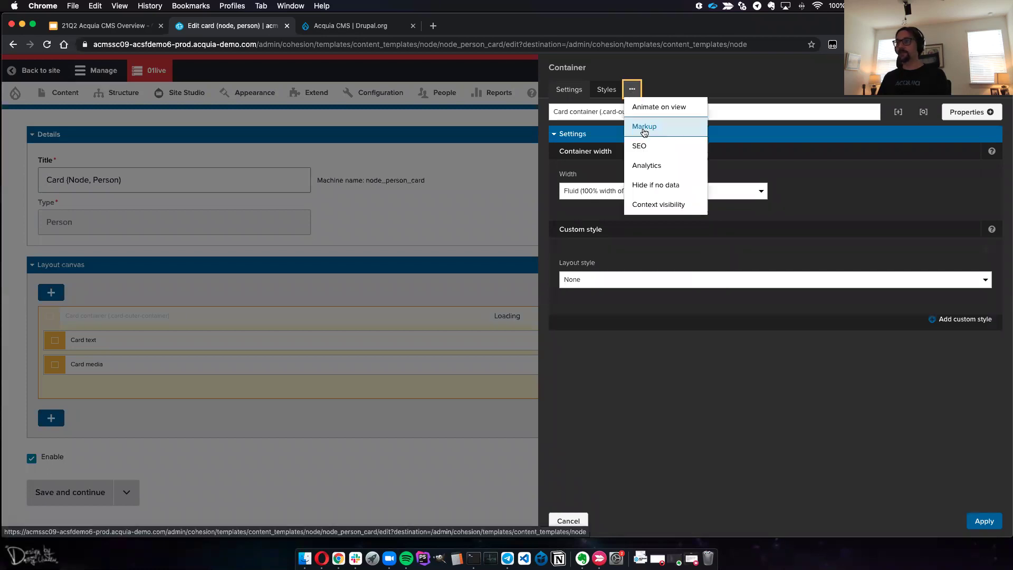
left_click(643, 129)
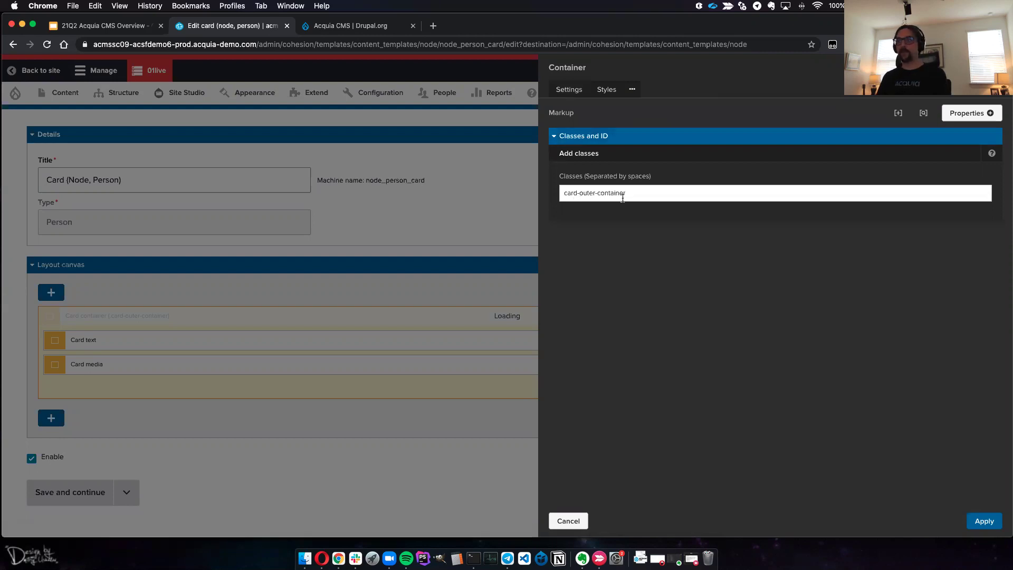
left_click(607, 91)
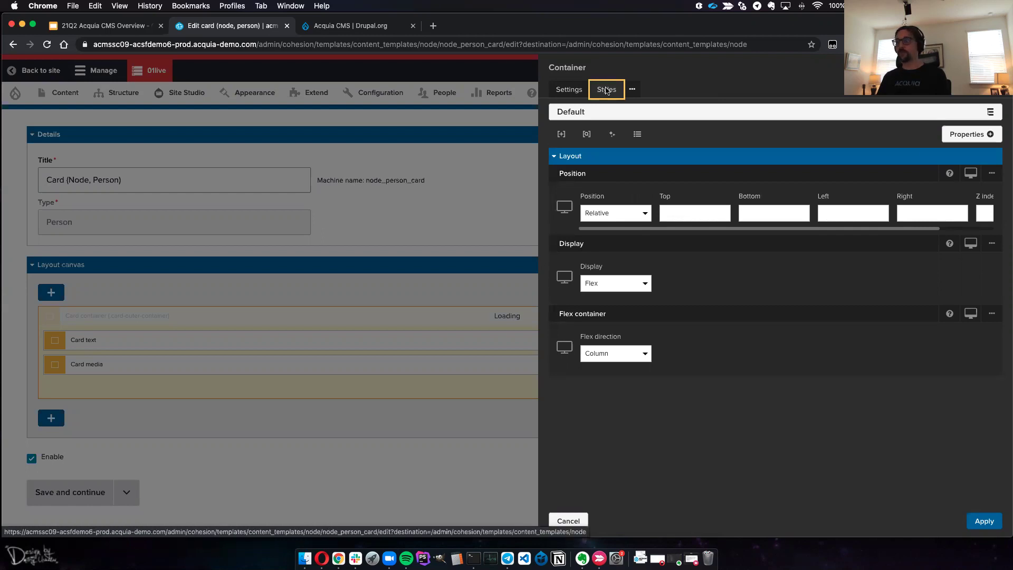
left_click(984, 135)
left_click(888, 115)
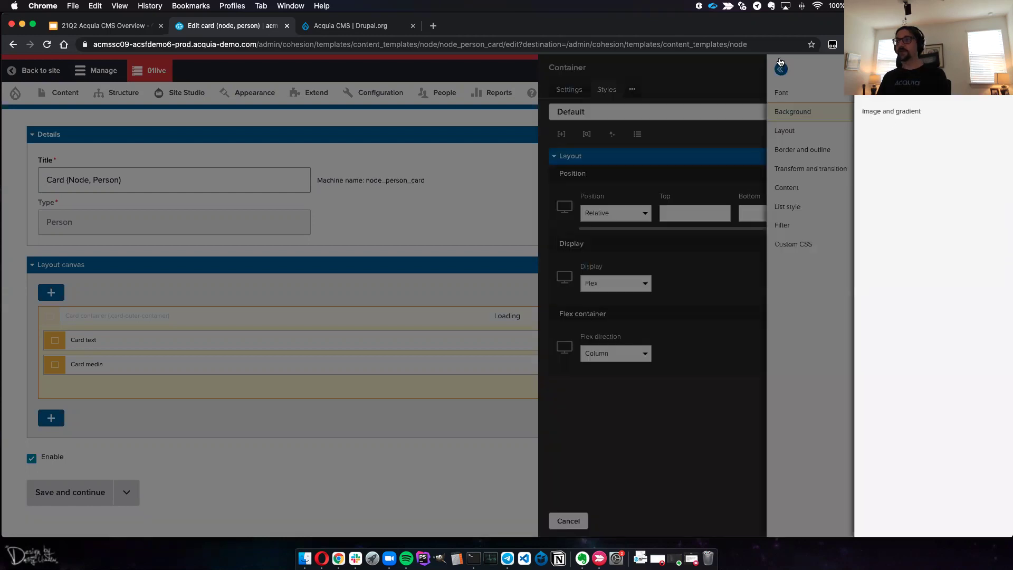
left_click(816, 70)
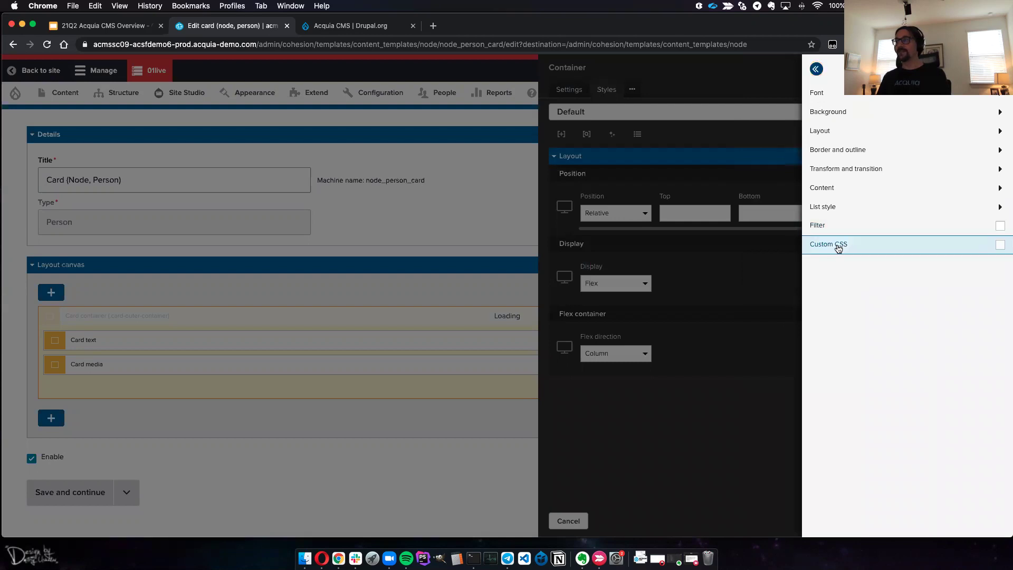
left_click(838, 248)
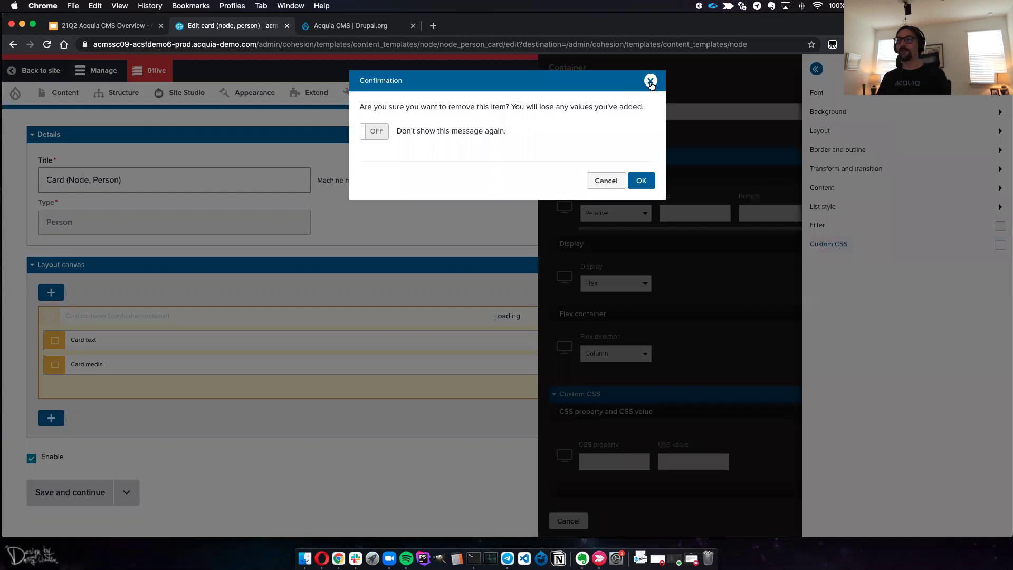
key("Escape")
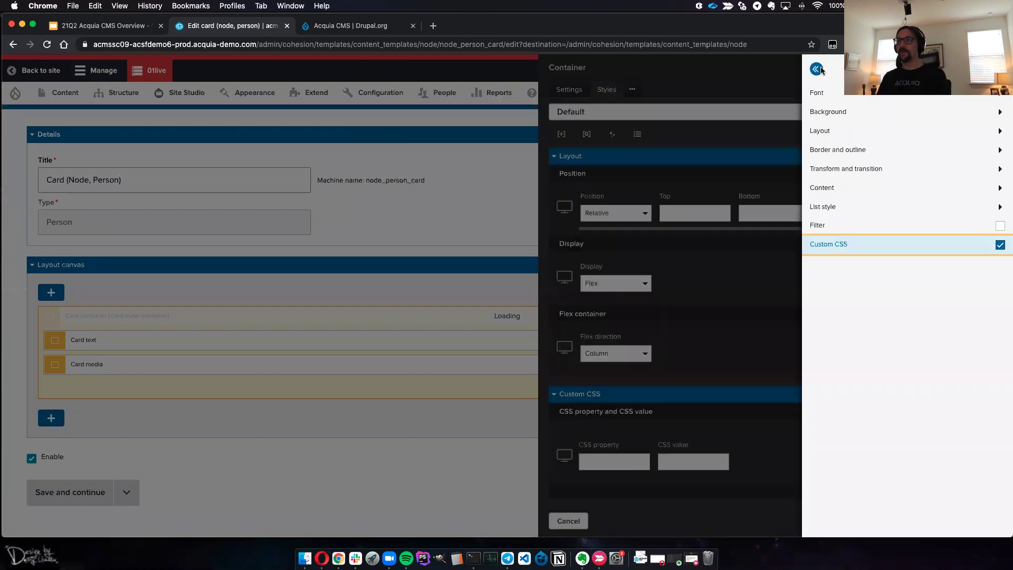
left_click(817, 70)
Browse the Layout style options, leave it at None and cancel the container settings
left_click(629, 89)
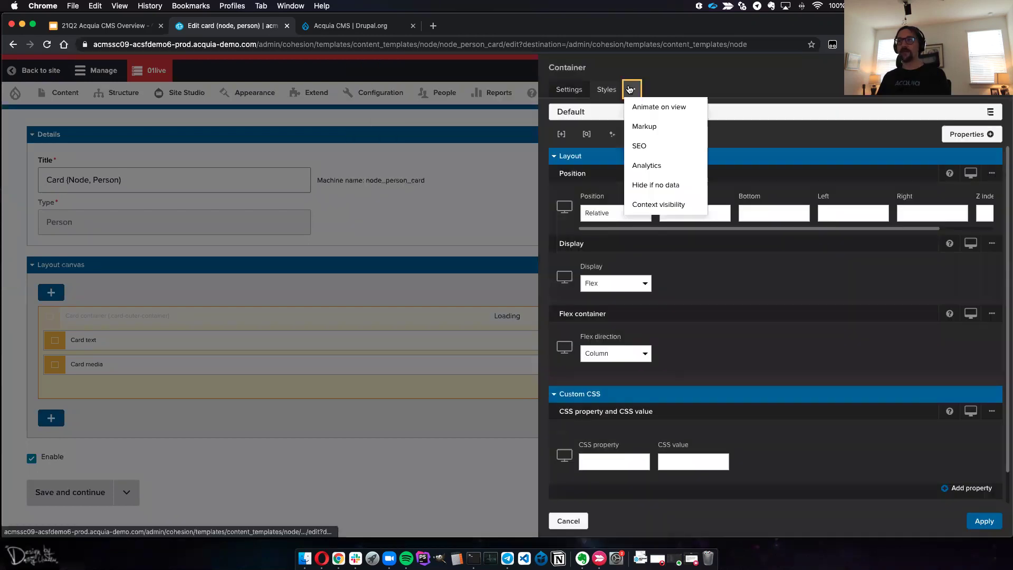
left_click(579, 90)
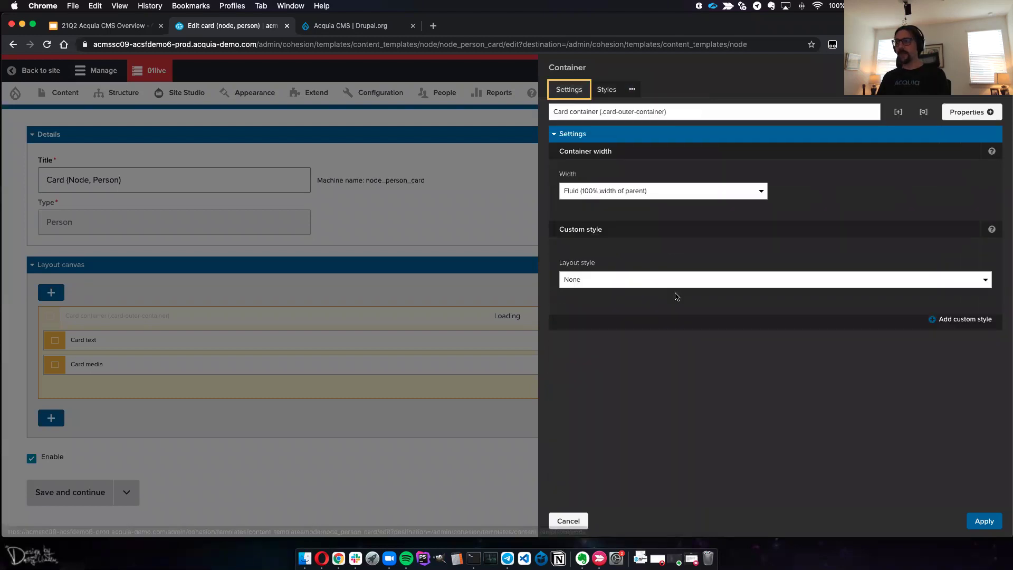
left_click(666, 279)
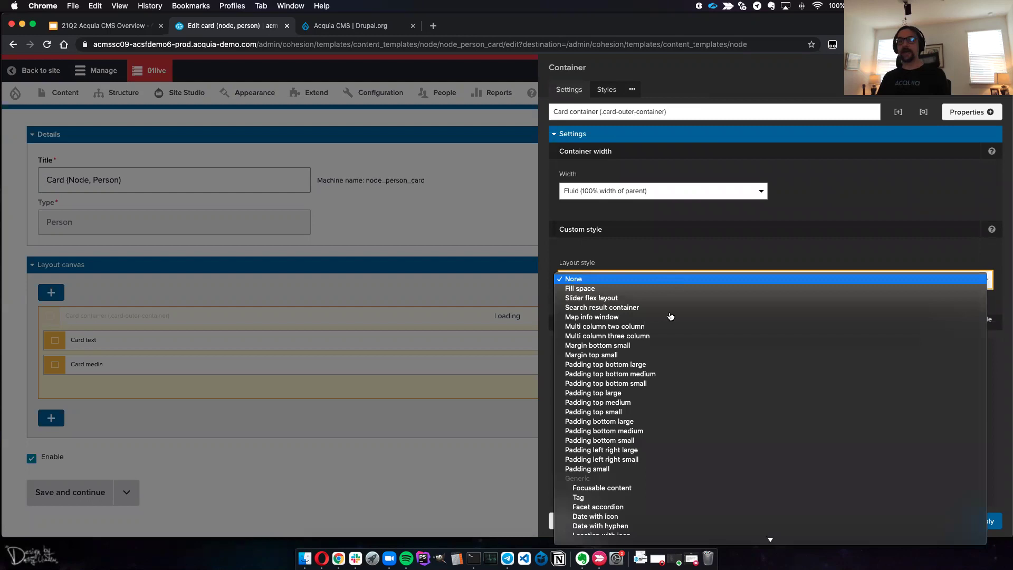
key("t")
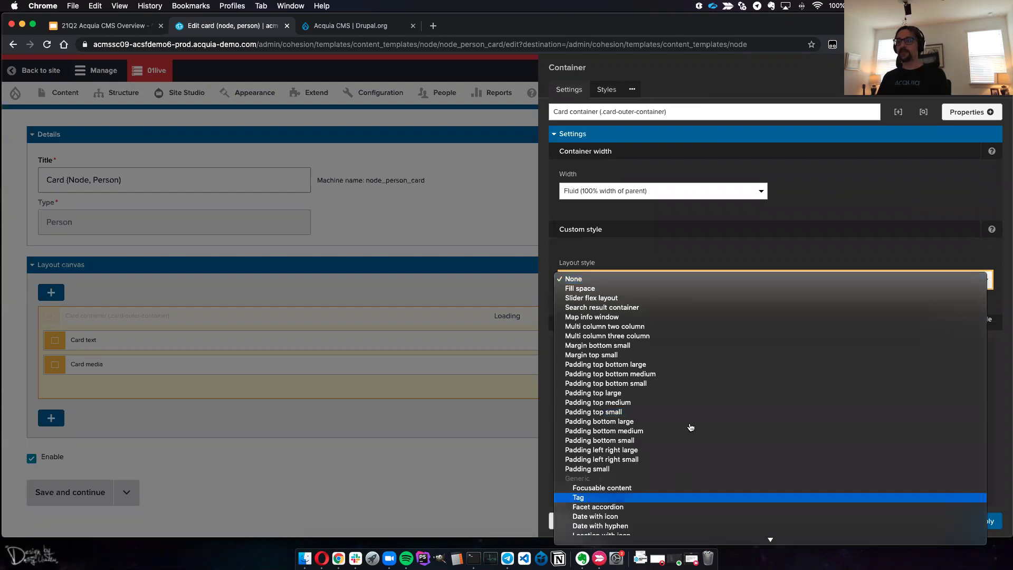
key("Down")
key("Down")
key("Down")
key("Down")
key("Down")
key("Down")
scroll(691, 428, "down", 2)
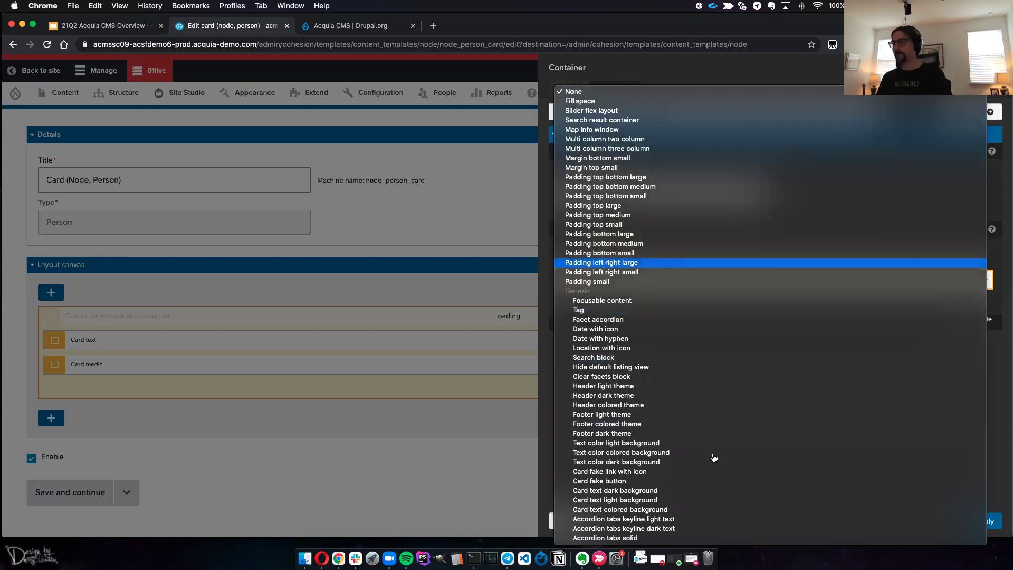
left_click(539, 471)
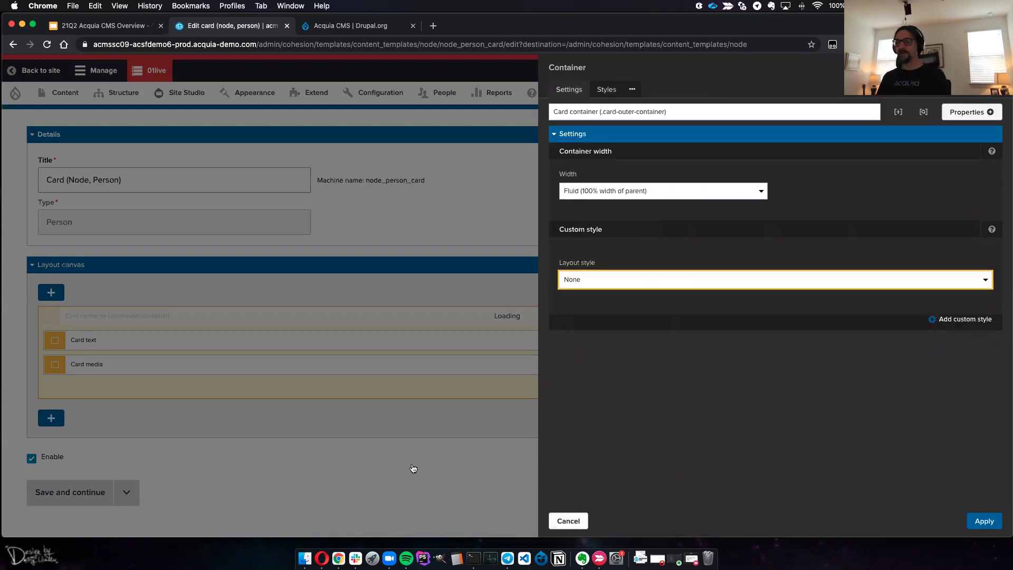
left_click(261, 447)
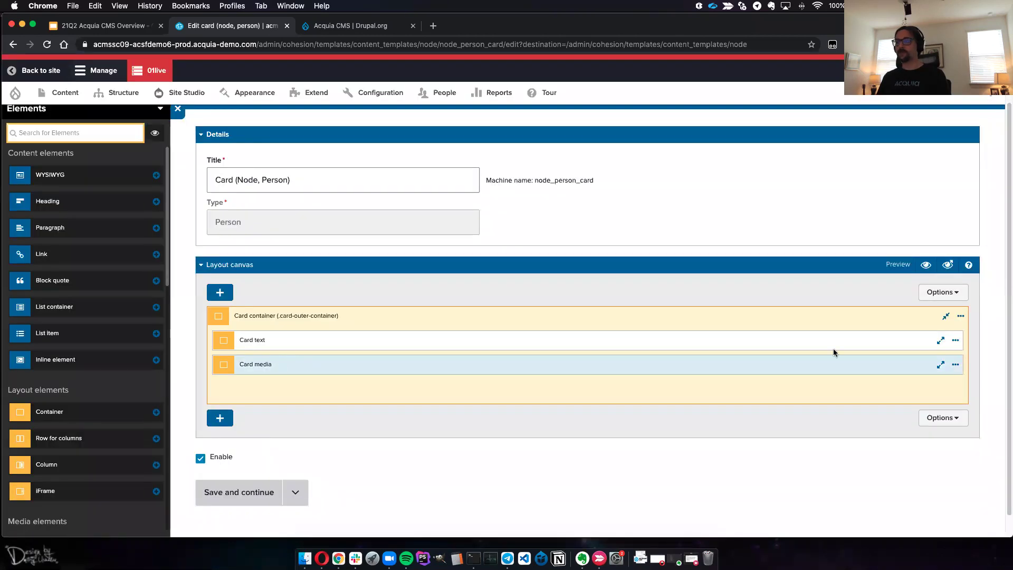
Expand Card media, Card text and List - Person extra info, briefly viewing the list's settings
left_click(940, 363)
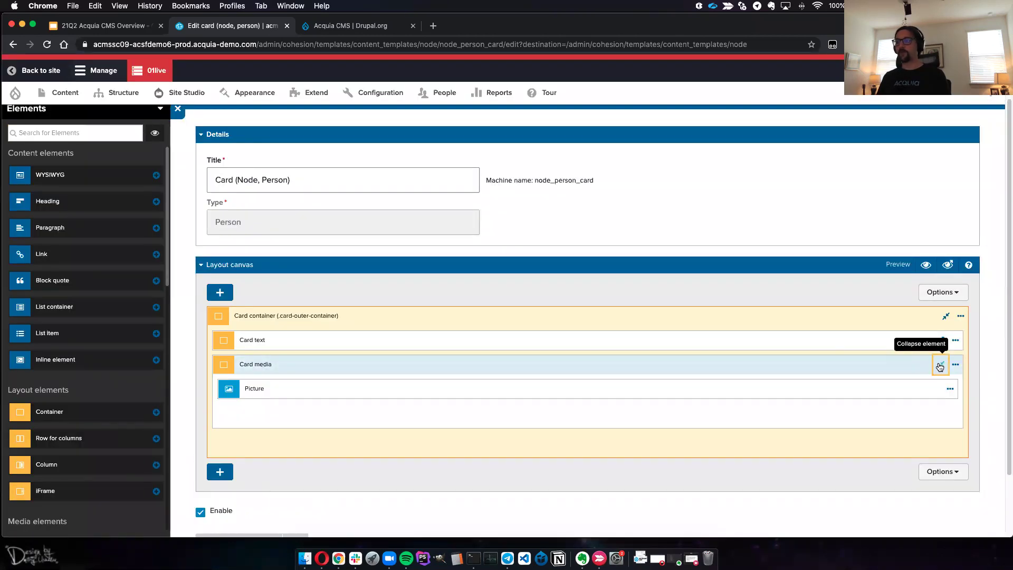
left_click(940, 340)
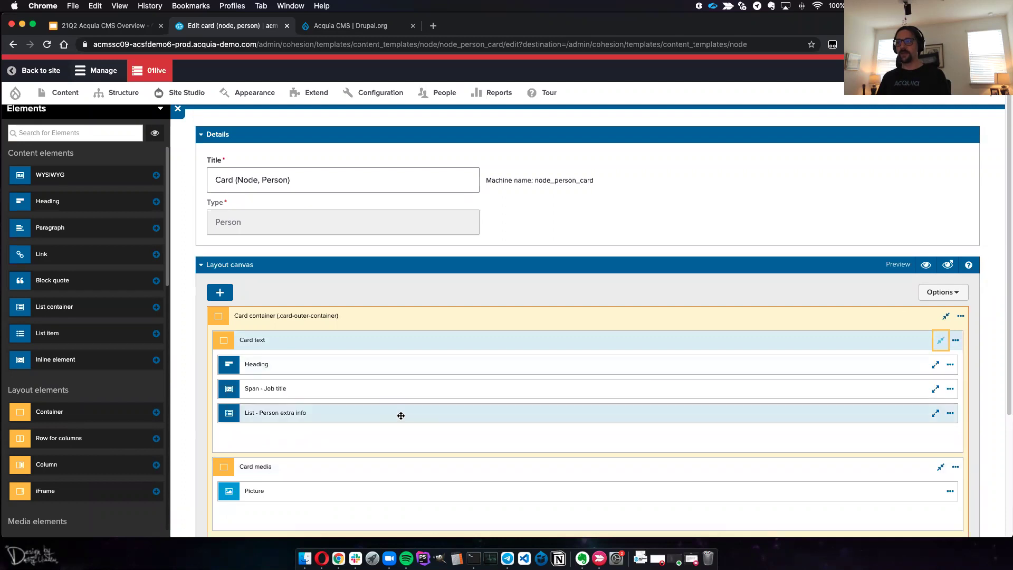
scroll(401, 416, "down", 3)
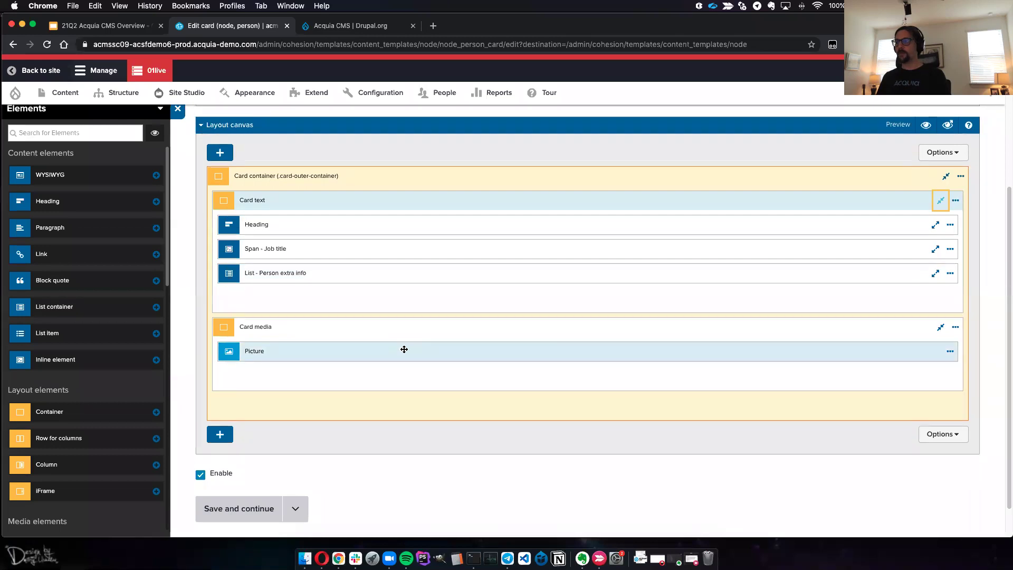
left_click(390, 273)
double_click(389, 275)
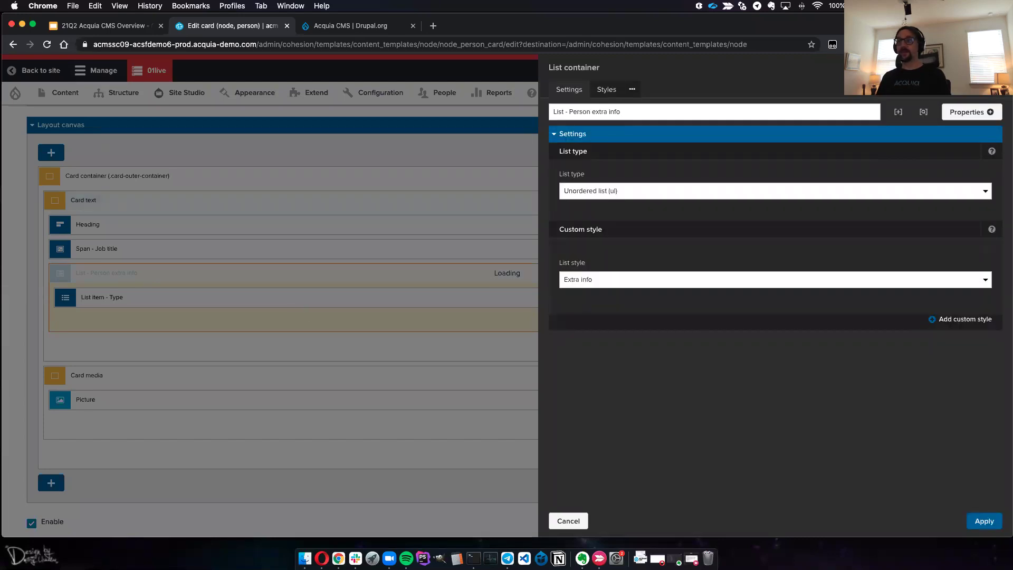
left_click(466, 298)
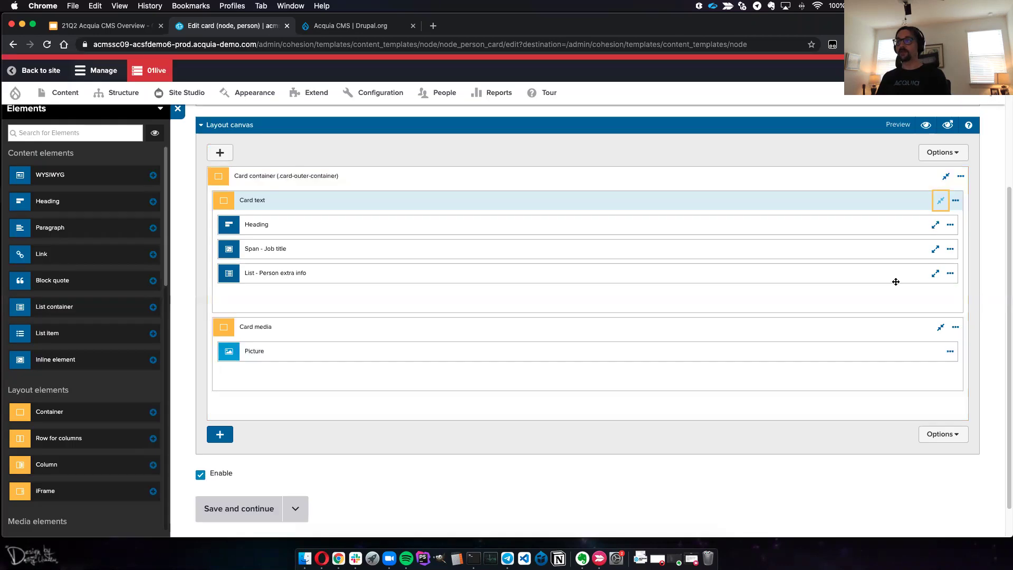
Expand Span - Job title, Heading, Link and List item - Type, then open the Link (.card-tag) settings
left_click(935, 272)
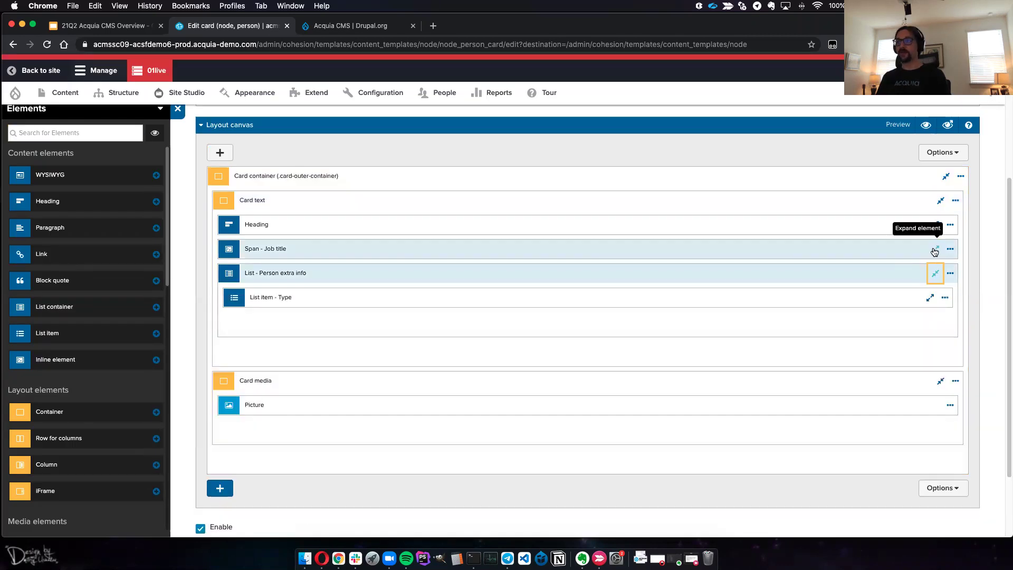
left_click(935, 249)
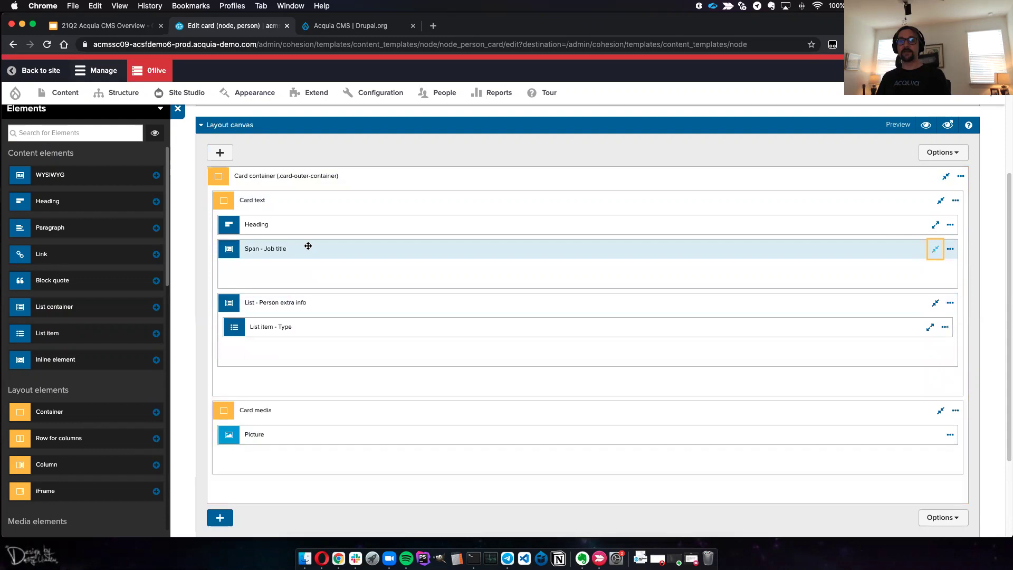
left_click(935, 225)
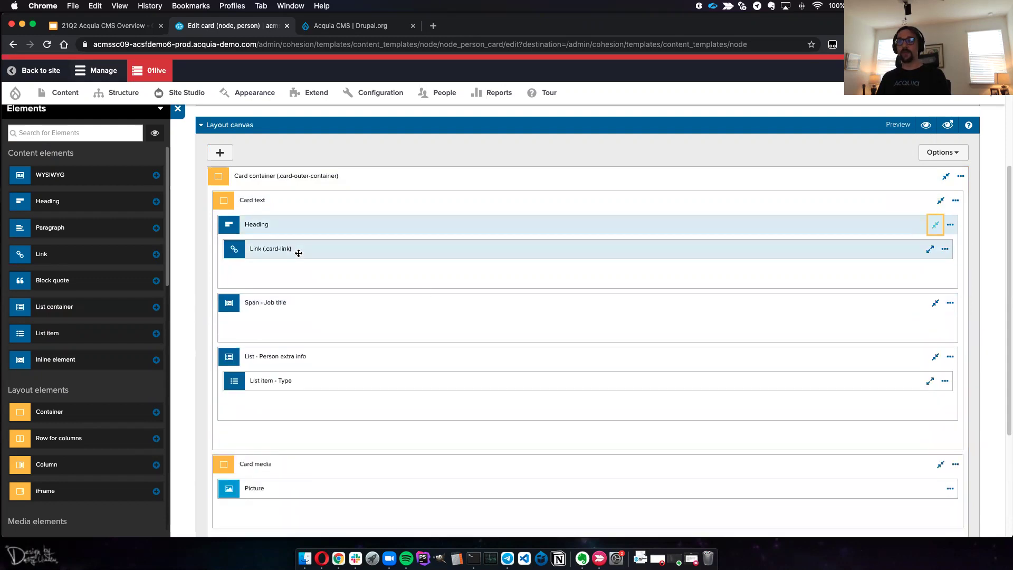
left_click(930, 249)
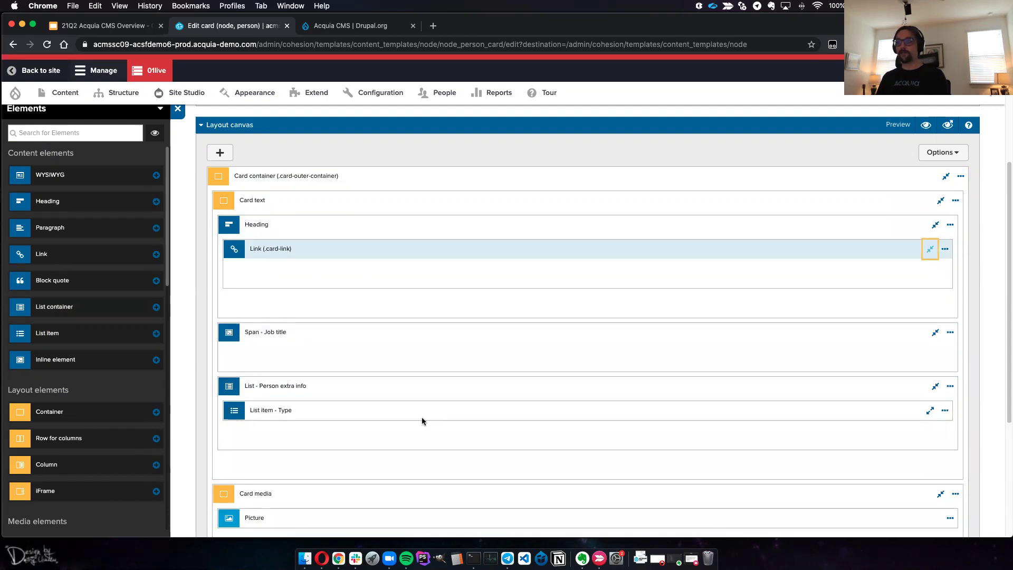
double_click(446, 412)
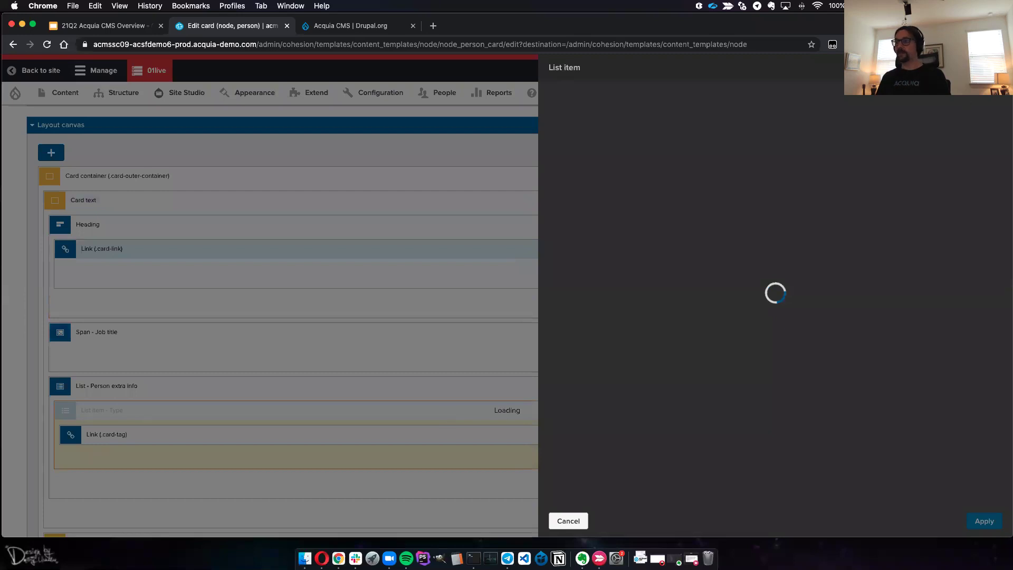
left_click(511, 522)
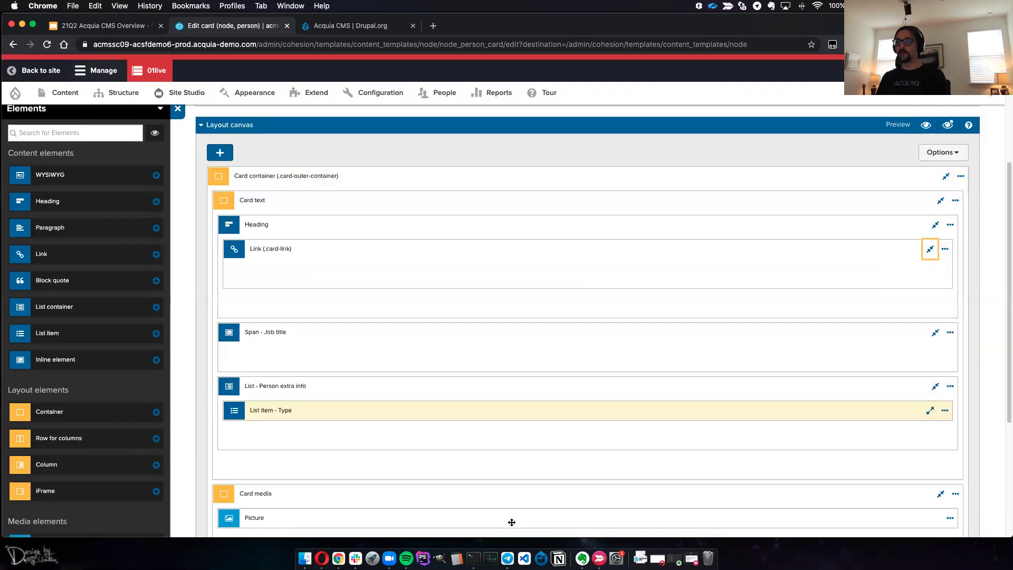
left_click(928, 413)
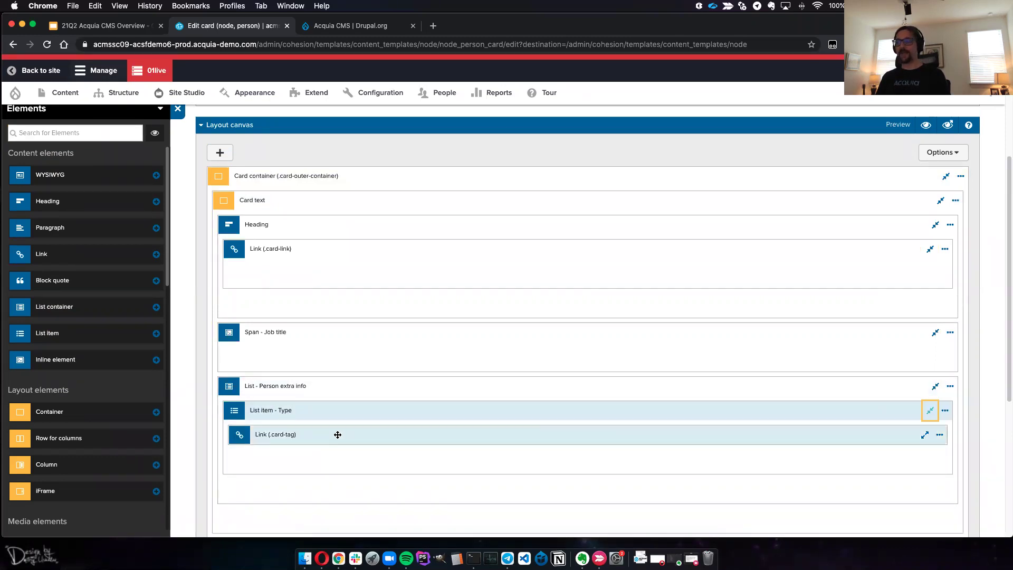
double_click(445, 433)
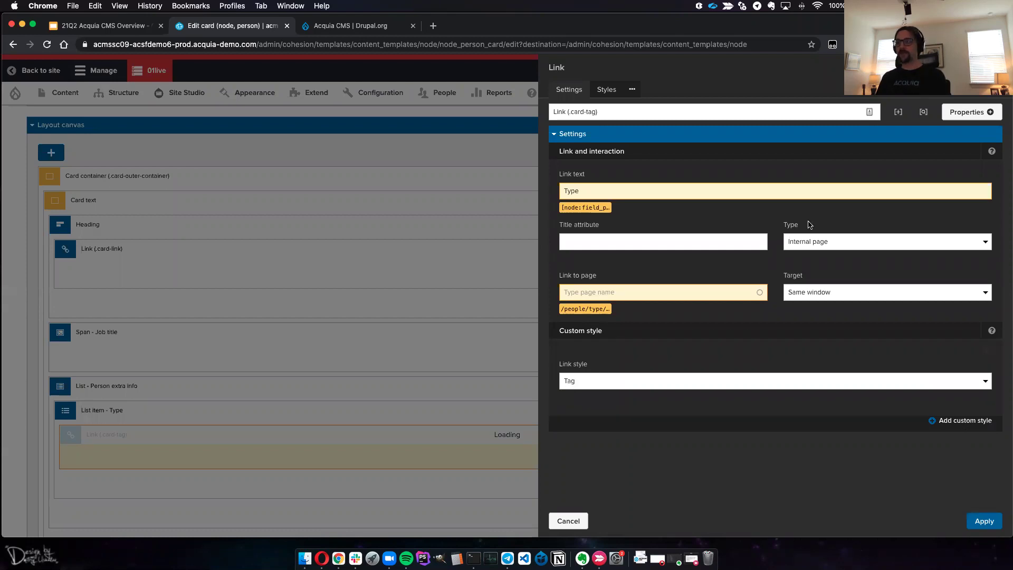
Show the card-tag link's fields as raw tokens, close the Link settings and bring up Site Studio's Website settings menu
left_click(897, 115)
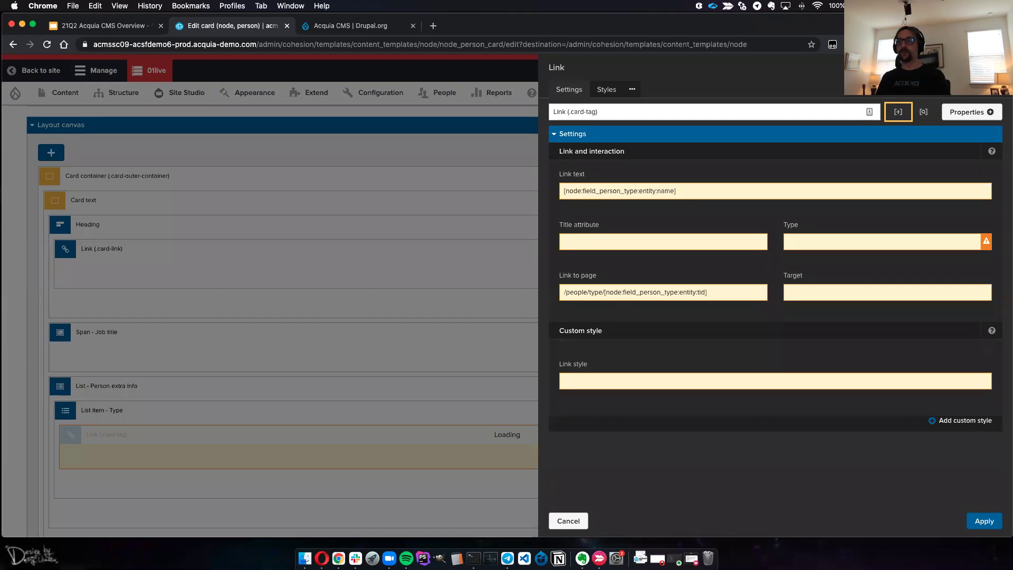
left_click(359, 161)
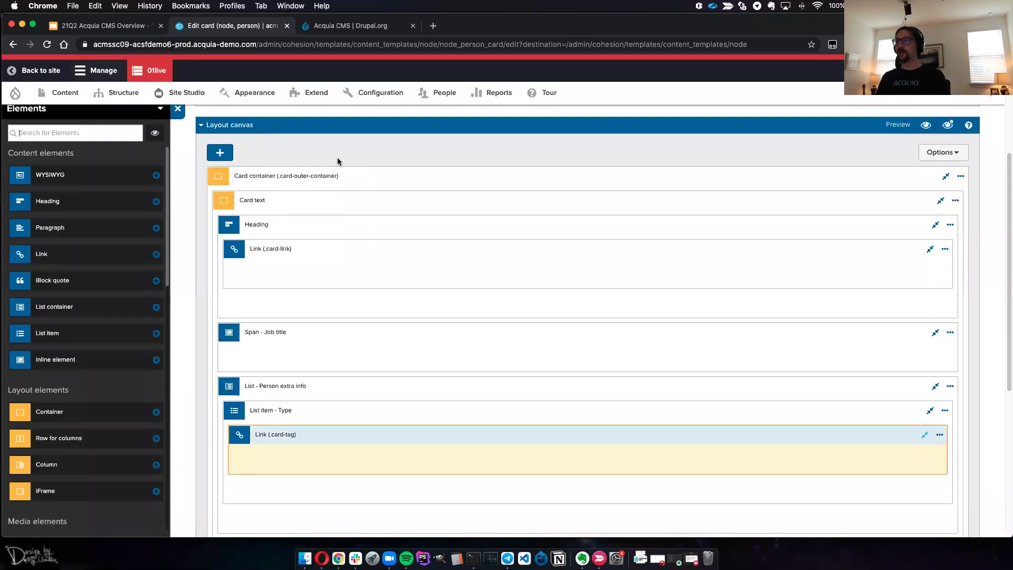
mouse_move(177, 98)
mouse_move(190, 165)
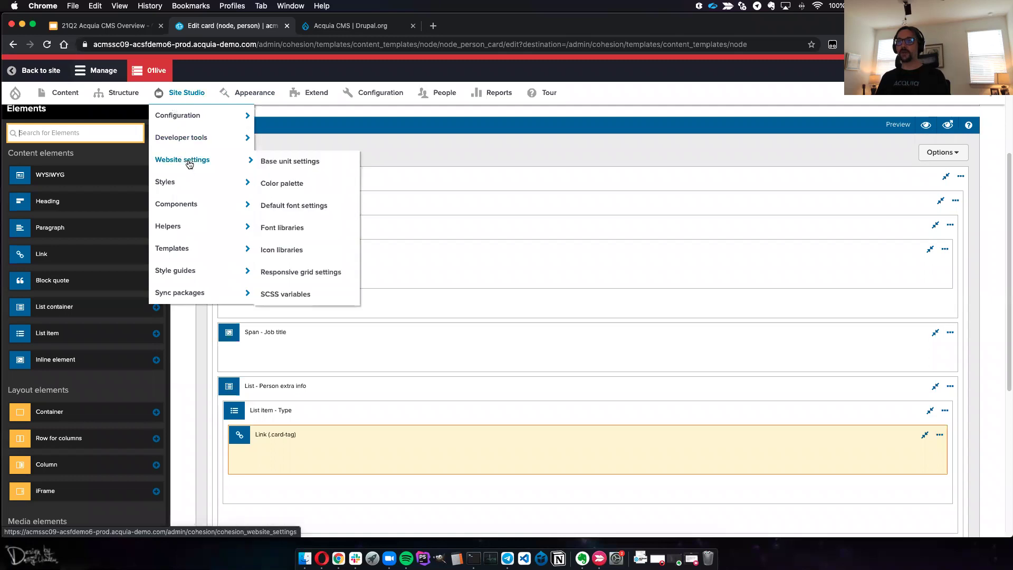
left_click(290, 272)
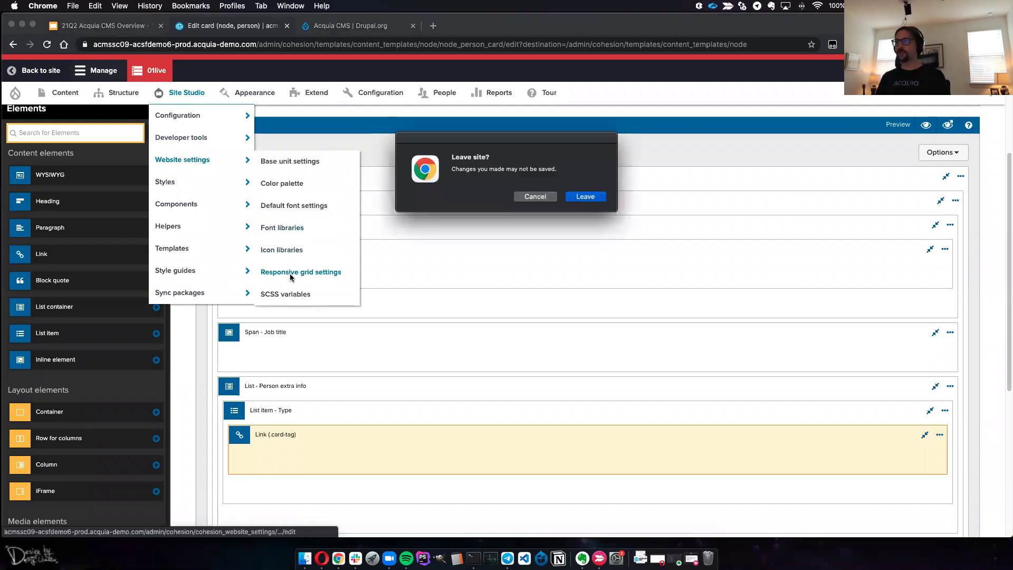
left_click(586, 197)
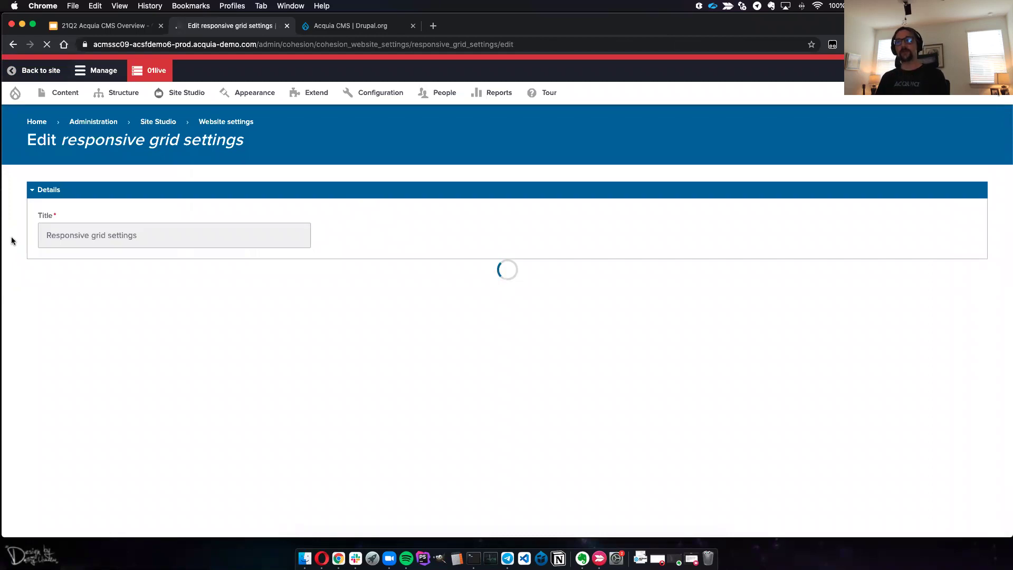
scroll(12, 241, "down", 3)
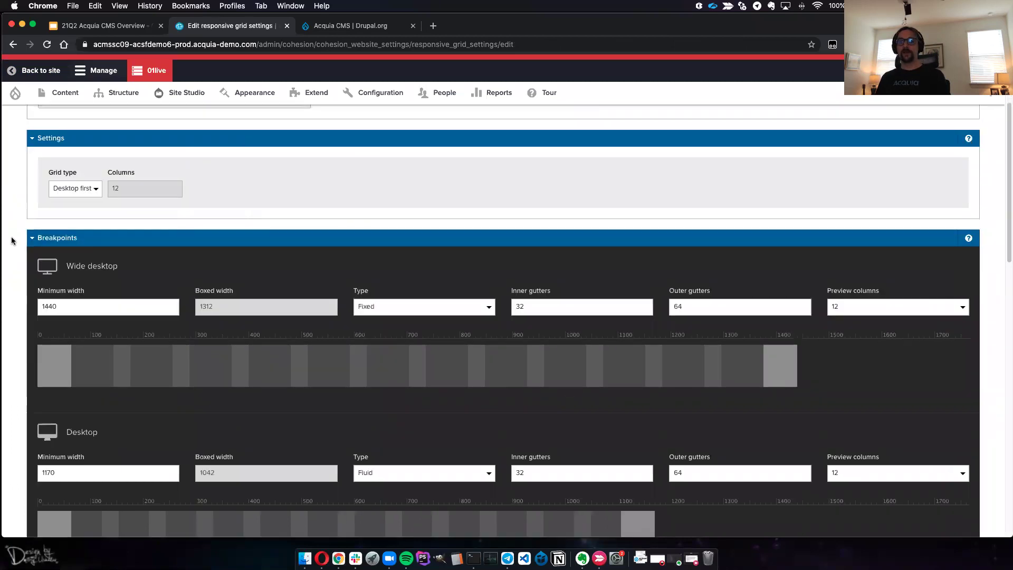
scroll(12, 241, "up", 2)
scroll(12, 241, "down", 4)
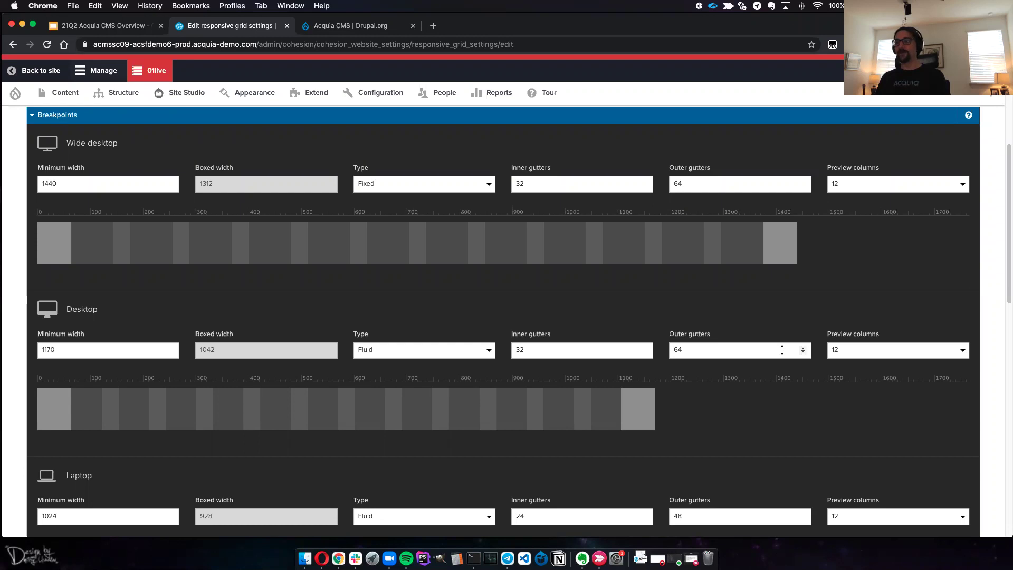
scroll(453, 398, "down", 5)
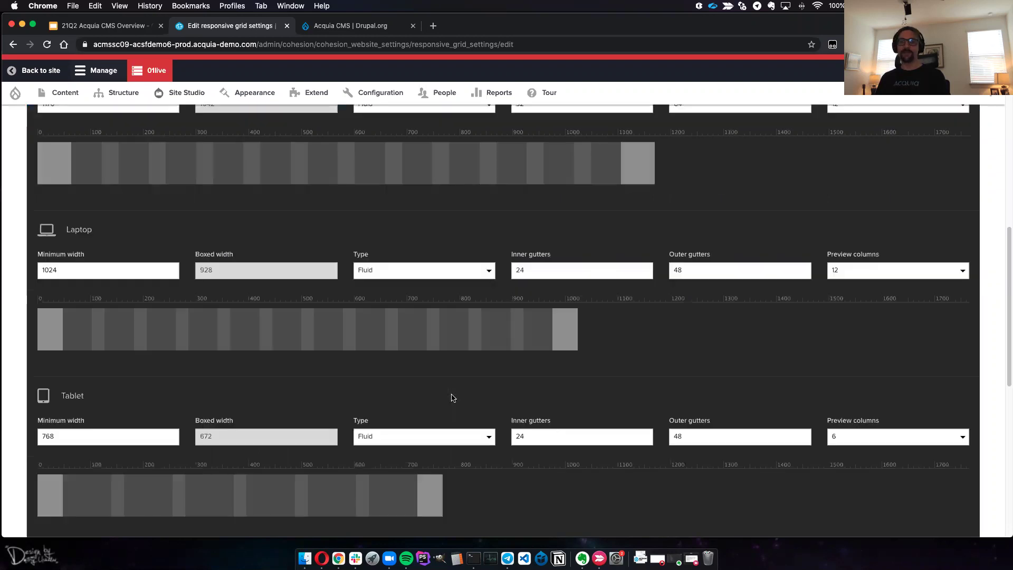
scroll(452, 398, "down", 2)
scroll(452, 398, "down", 3)
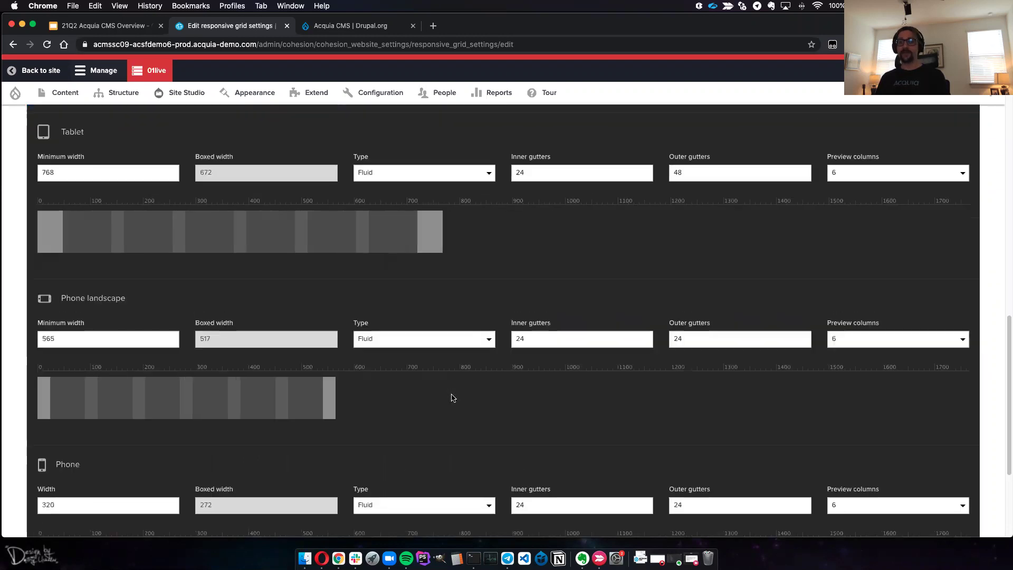
scroll(453, 399, "down", 2)
scroll(451, 397, "down", 1)
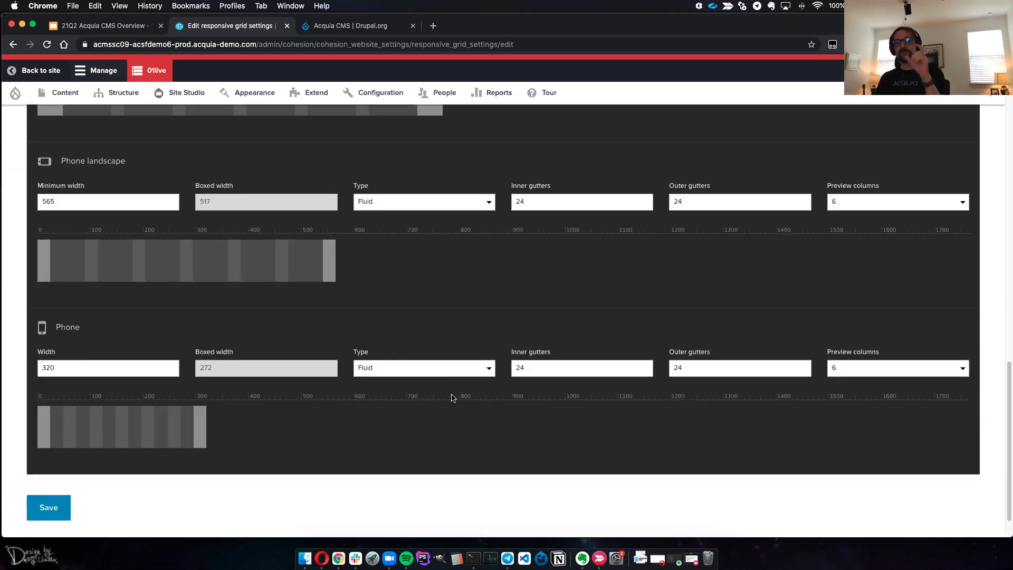
scroll(327, 373, "up", 8)
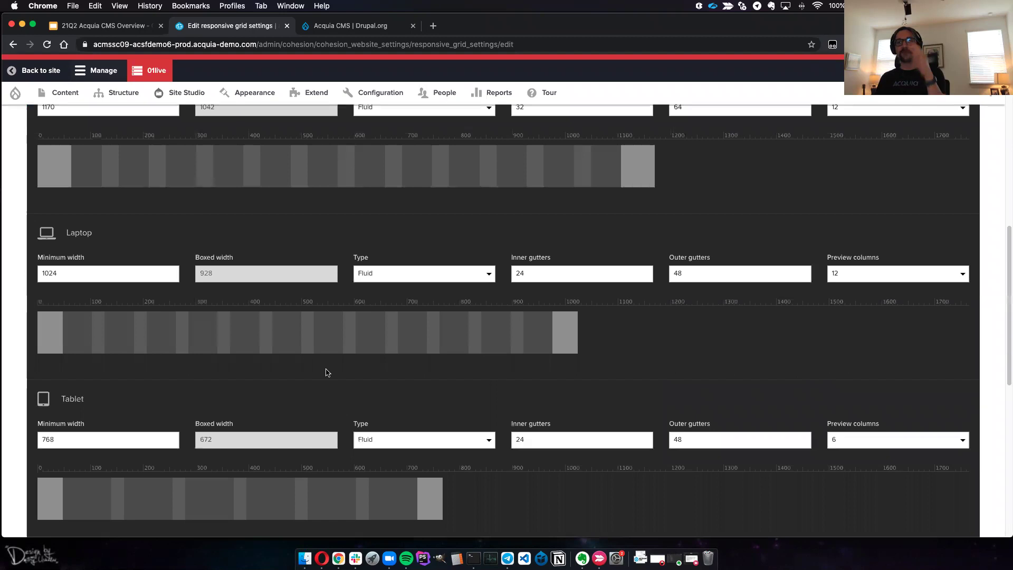
scroll(327, 373, "up", 8)
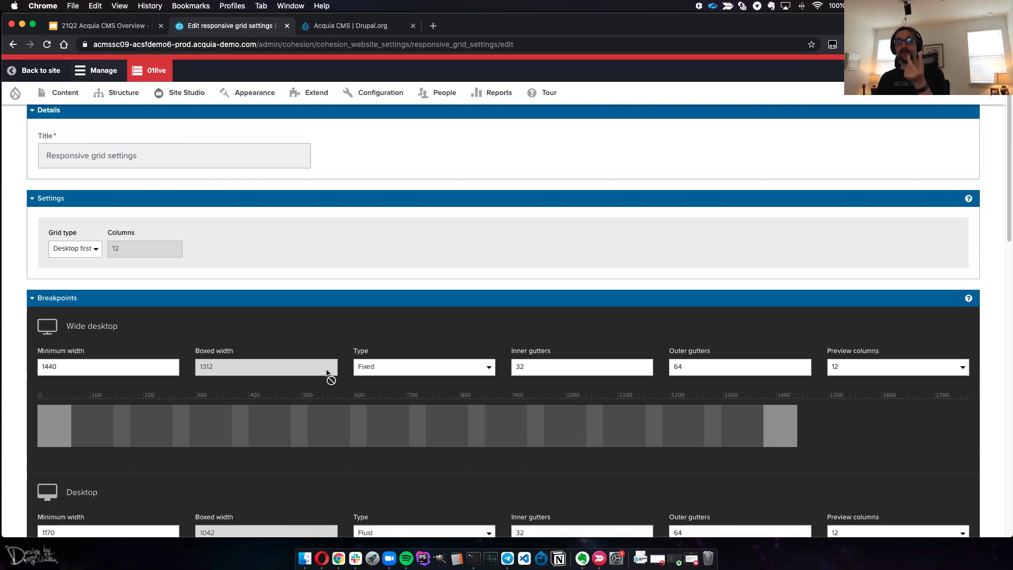
mouse_move(179, 100)
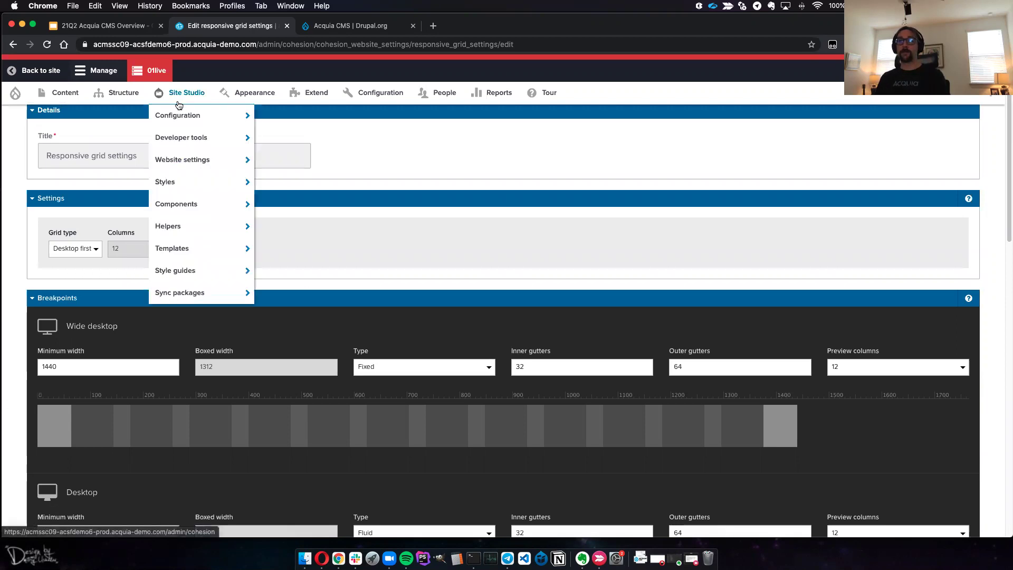
Open Site Studio Custom styles, expand the Generic group and edit the Tag style
mouse_move(190, 184)
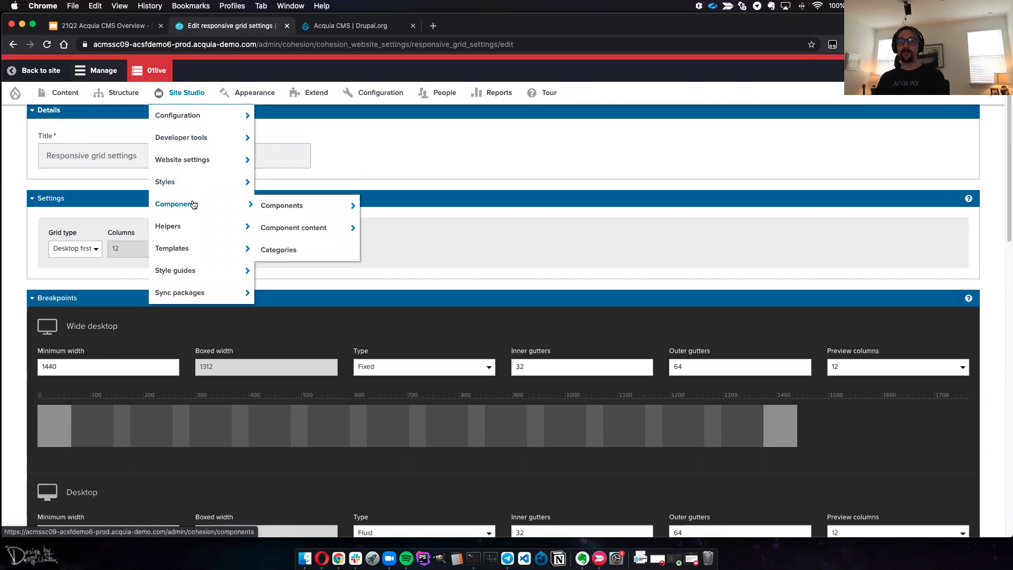
mouse_move(211, 182)
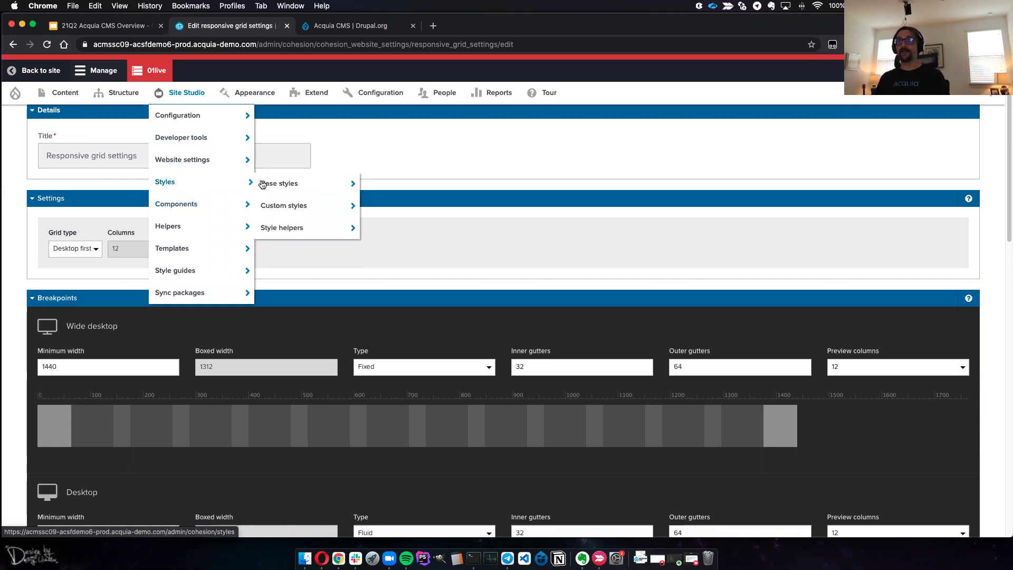
left_click(320, 206)
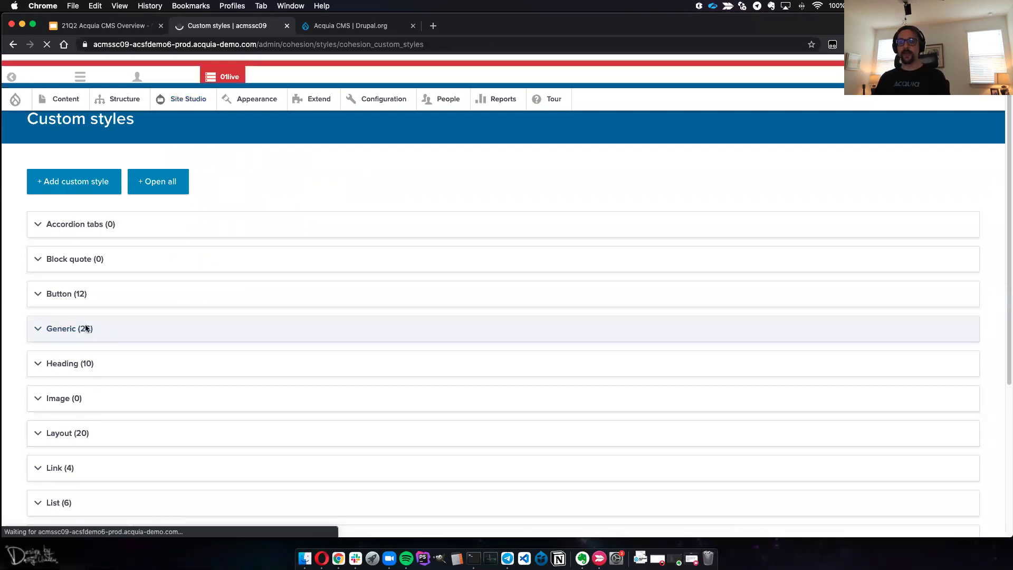
left_click(53, 349)
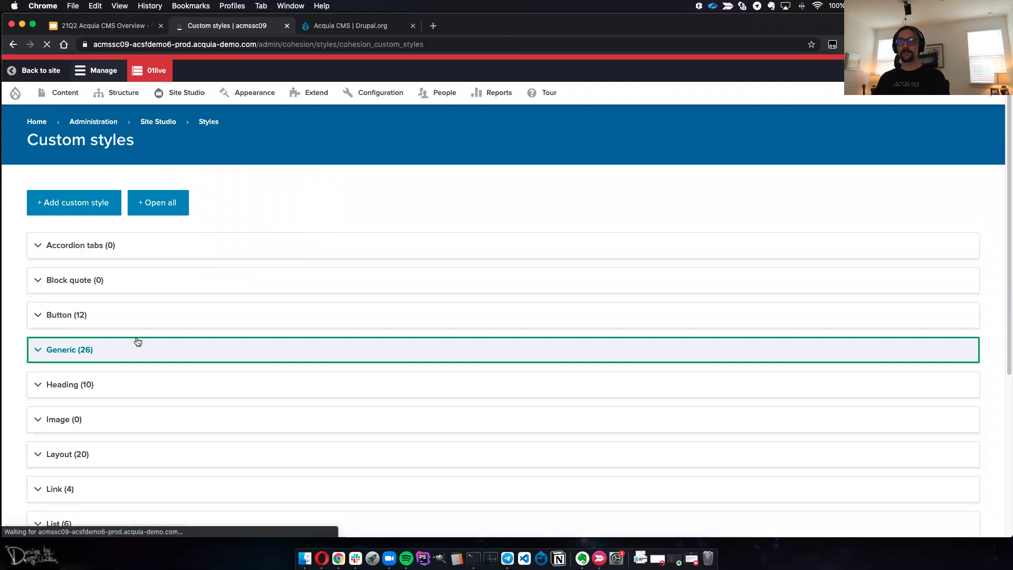
scroll(633, 353, "down", 2)
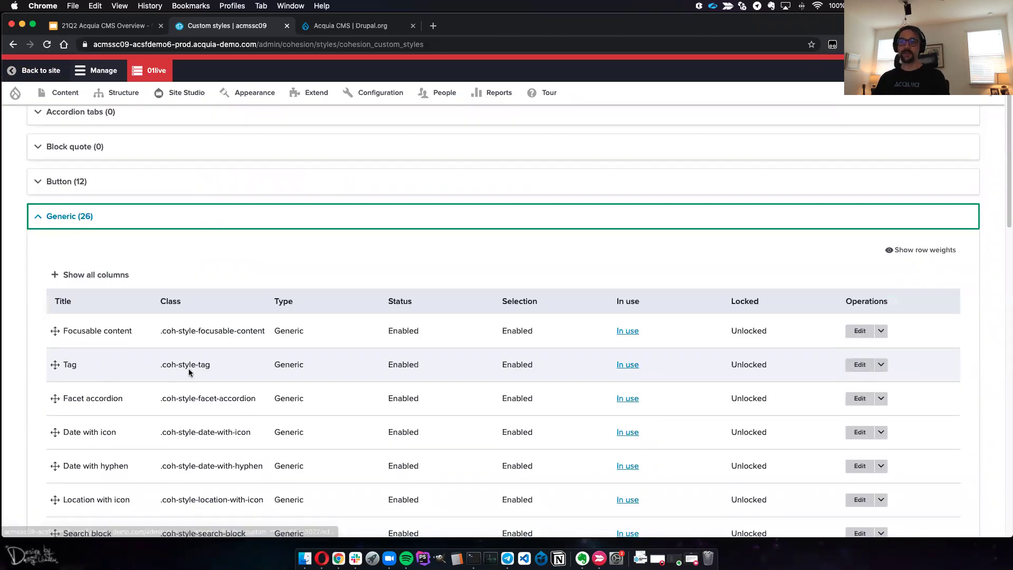
left_click(859, 365)
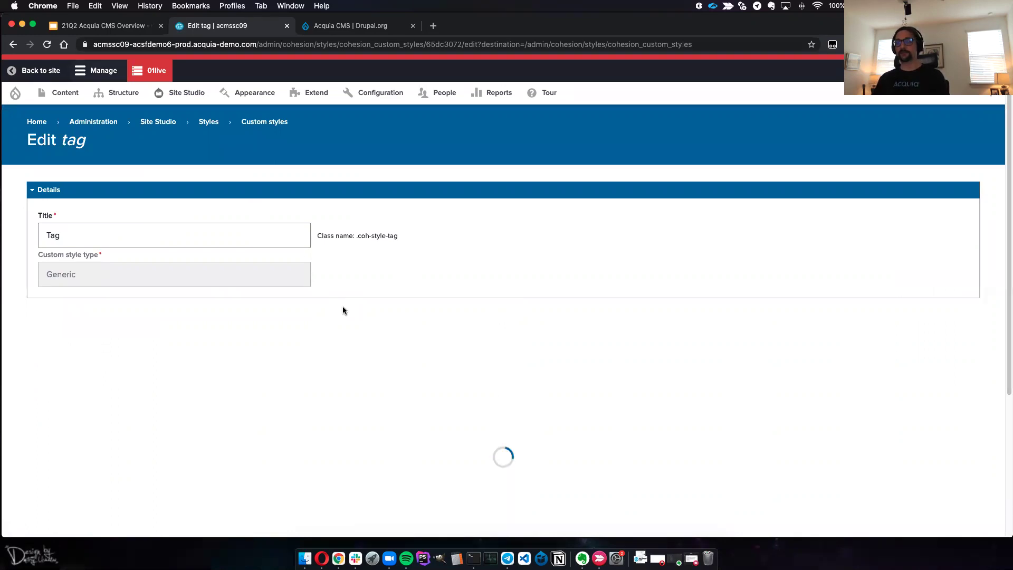
Set the Tag style's default background color to pink Brand Color 2 Light
scroll(343, 310, "down", 3)
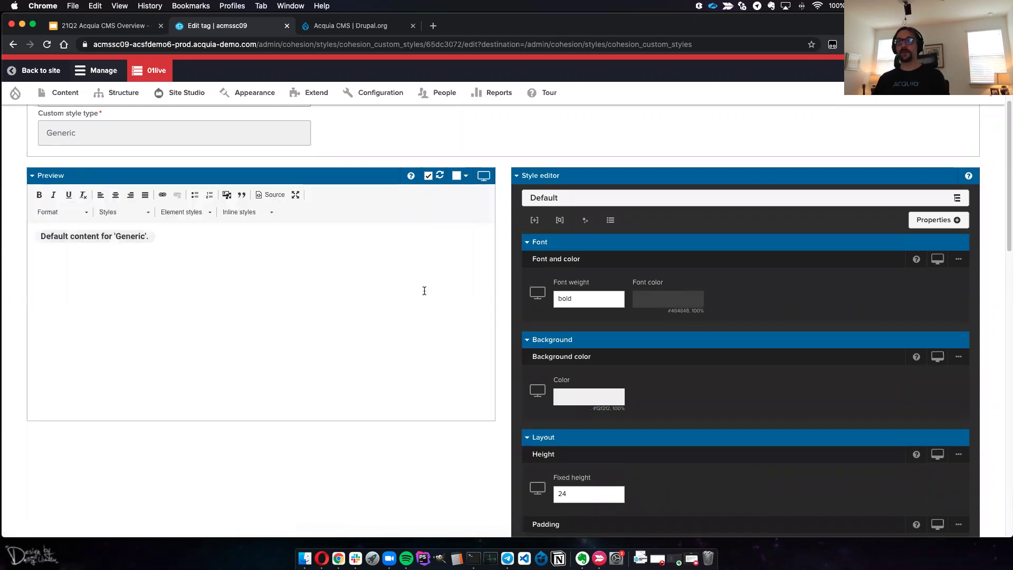
triple_click(70, 236)
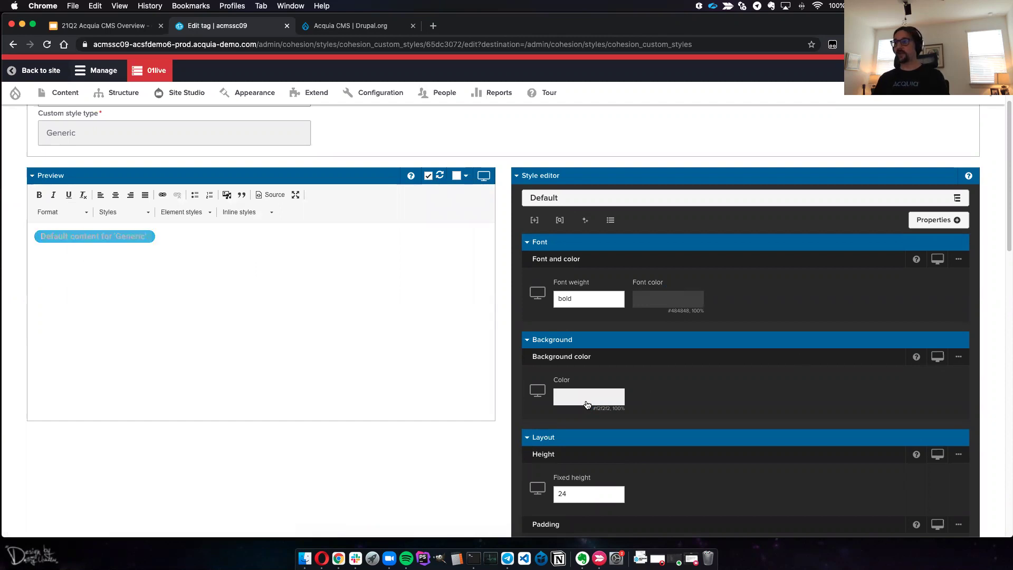
left_click(587, 404)
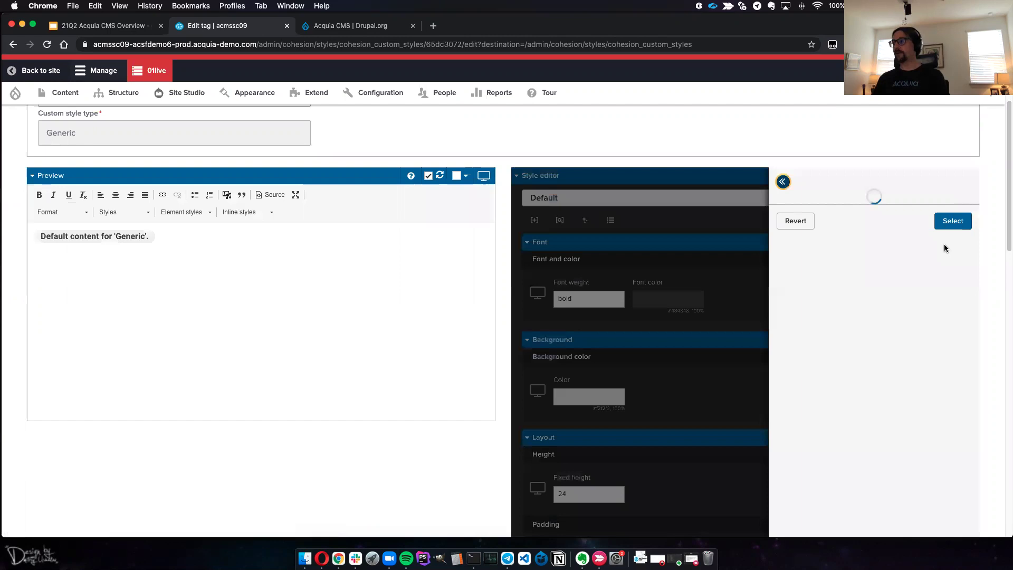
left_click(924, 238)
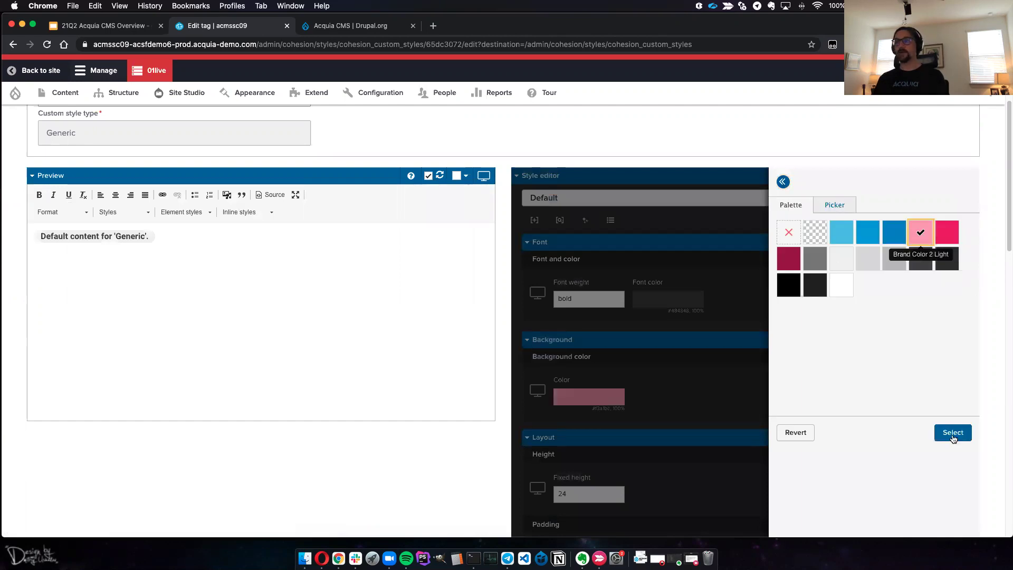
left_click(656, 414)
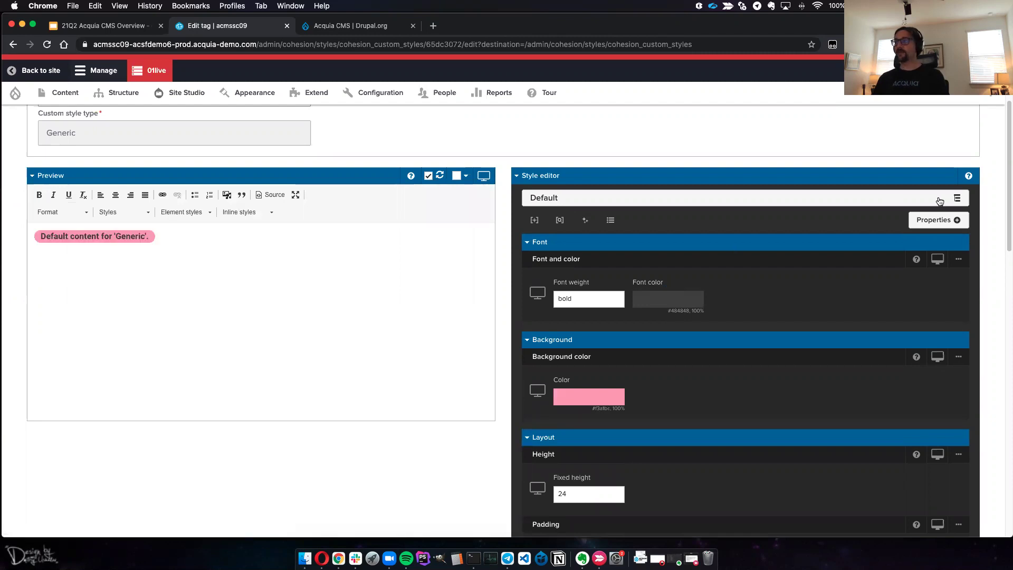
Inspect the Tag style's :hover state and its available pseudo-selectors without adding one
left_click(959, 199)
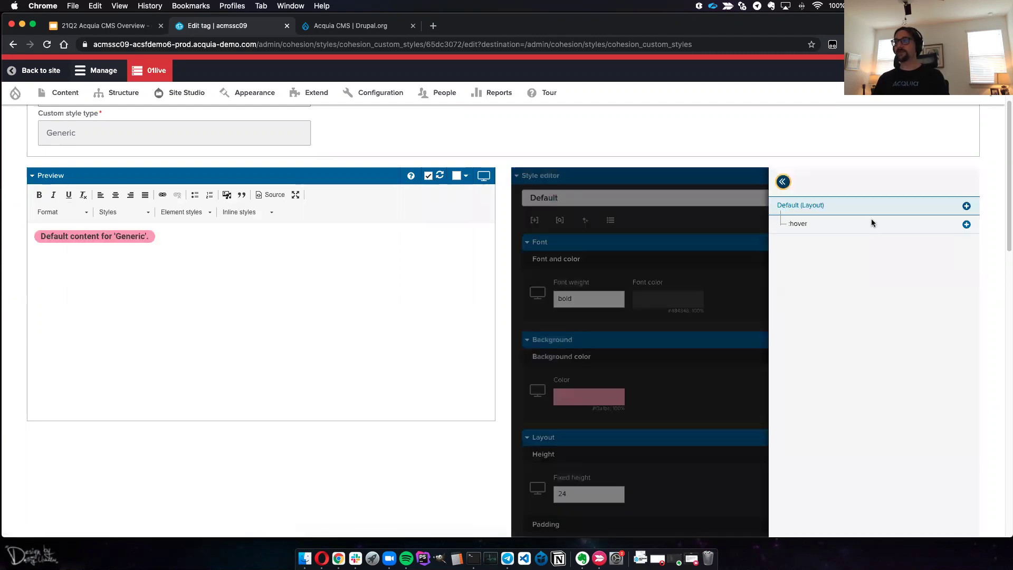
left_click(740, 298)
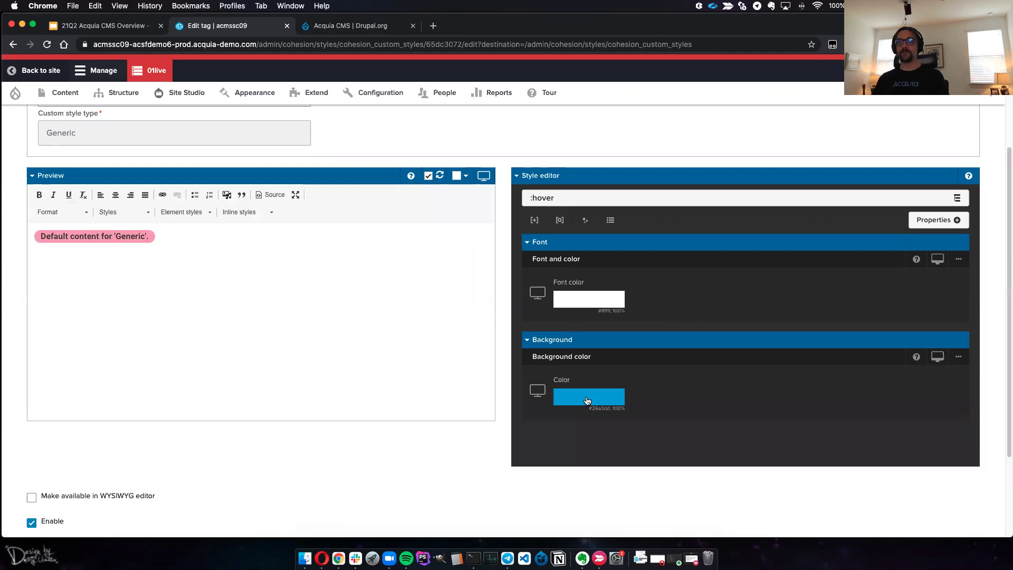
left_click(957, 198)
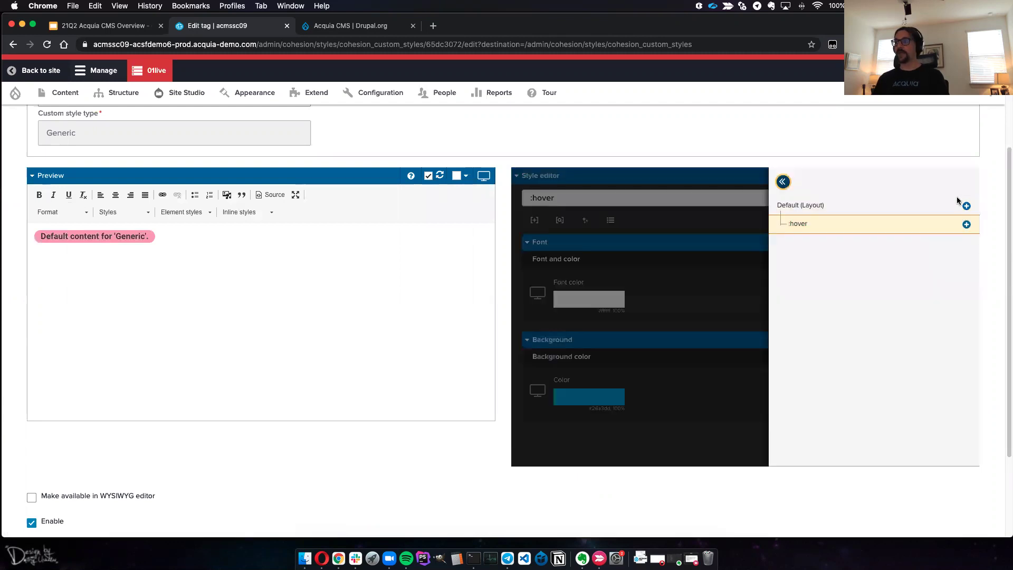
left_click(966, 226)
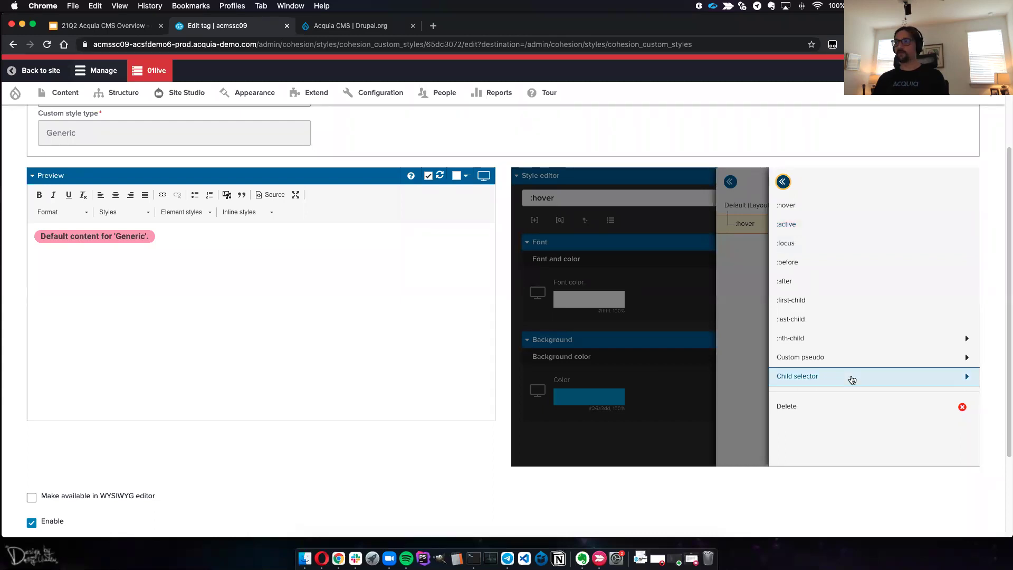
left_click(783, 182)
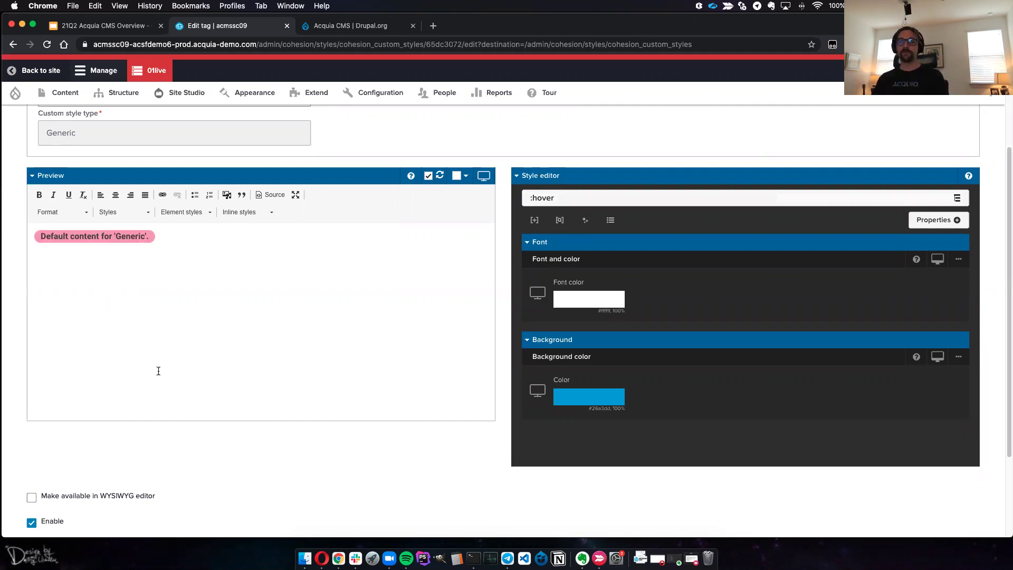
Return to the site's home page, then switch back to the Google Slides deck
scroll(159, 371, "up", 3)
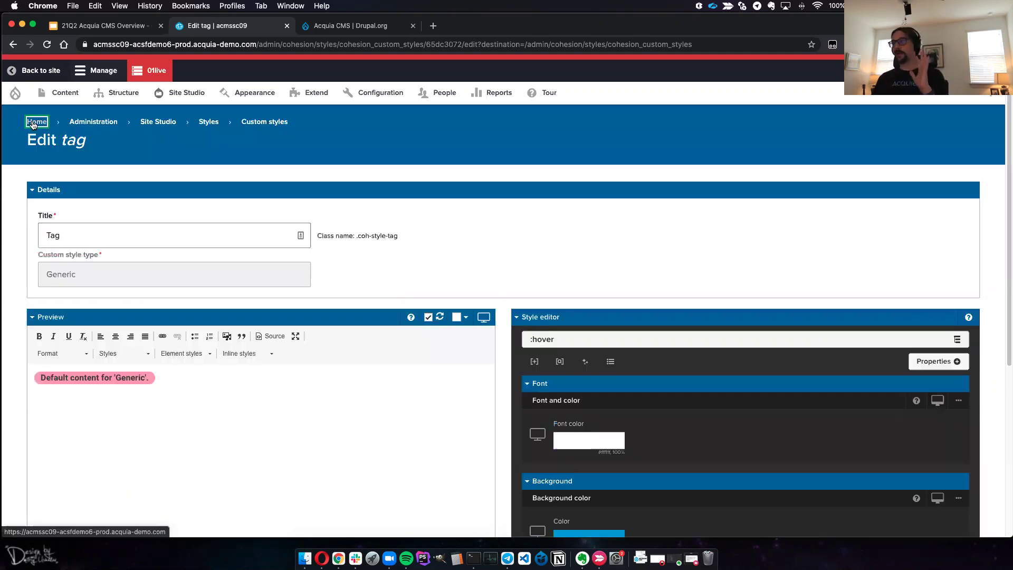
left_click(33, 123)
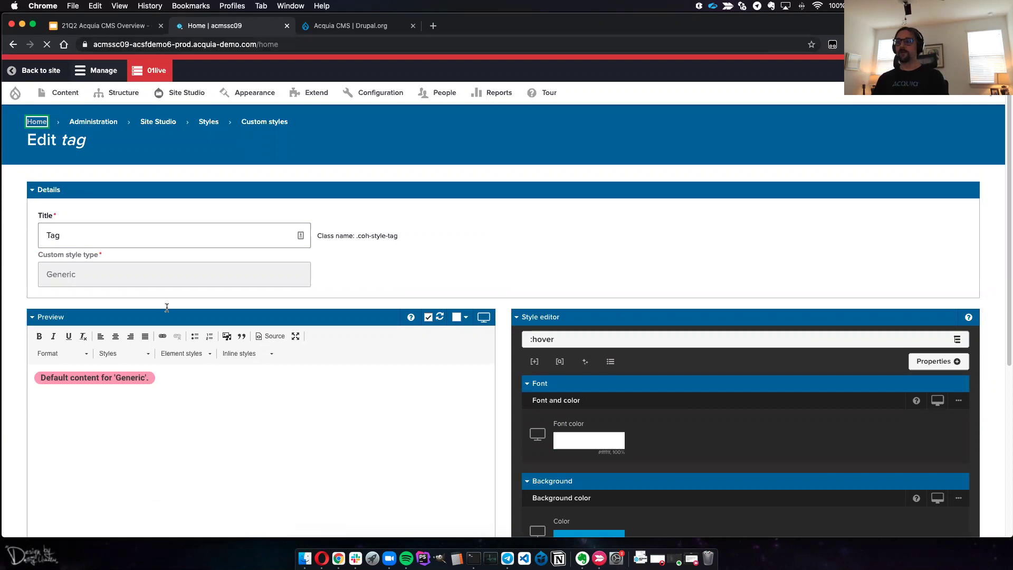
key("super+1")
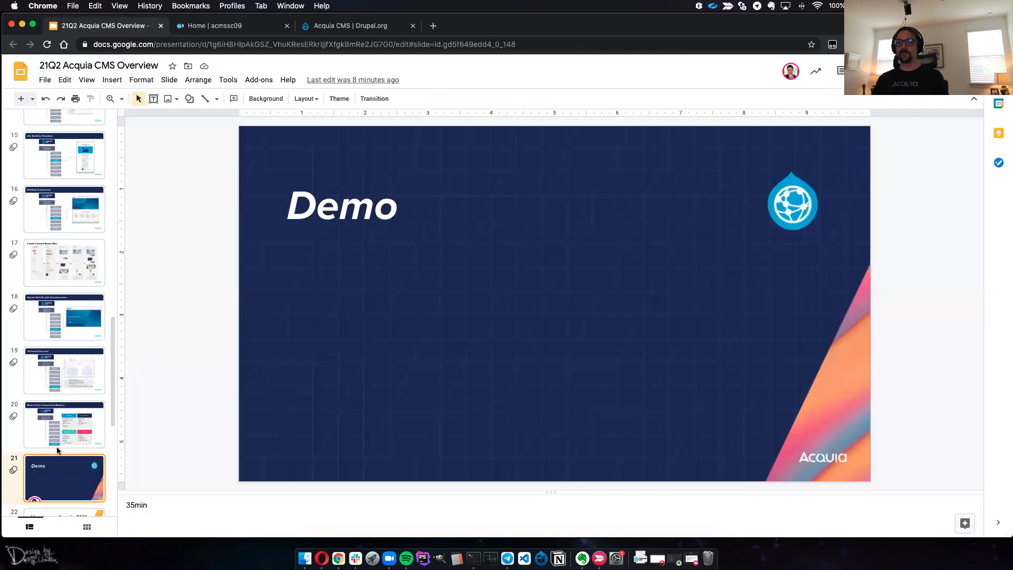
Advance to slide 22, How to use Acquia CMS, and start presenting full screen
key("Down")
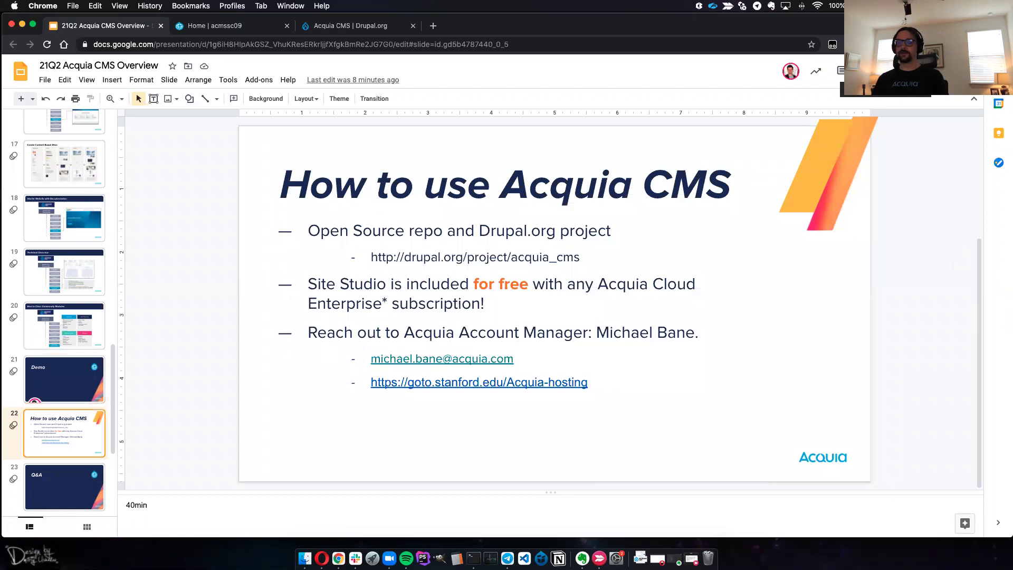
key("super+Return")
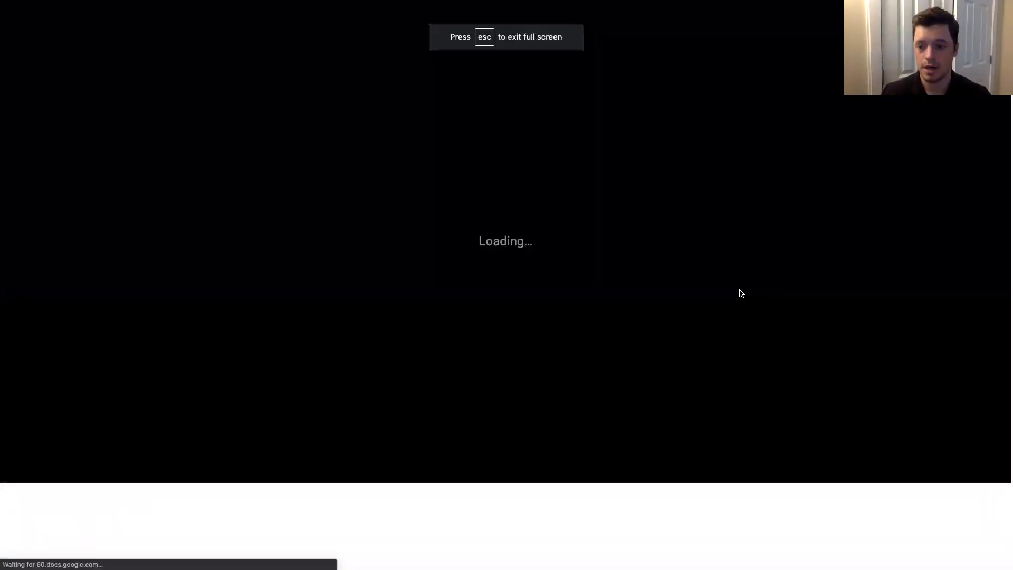